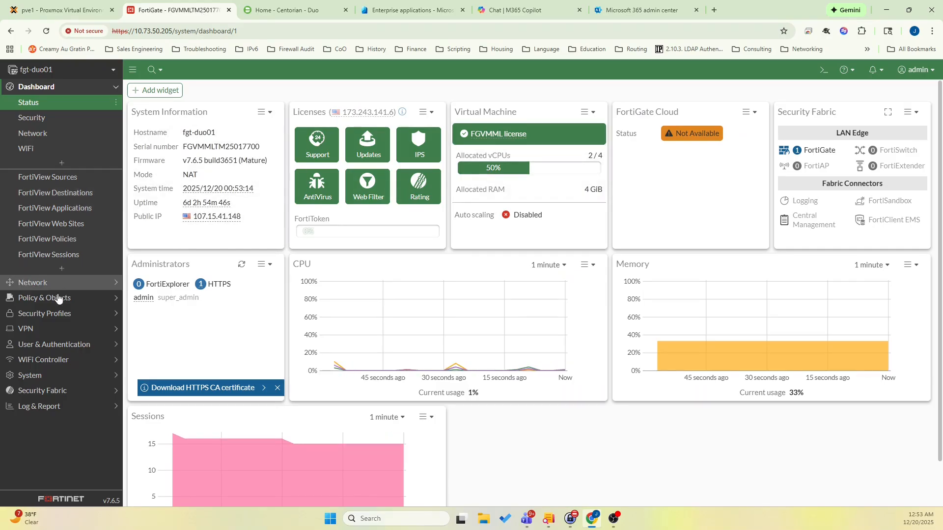
Review the FortiGate's VPN tunnels, single sign-on entries, user groups and firewall policies, and return to the status dashboard.
{"action": "left_click", "coordinate": [56, 327]}
{"action": "left_click", "coordinate": [59, 164]}
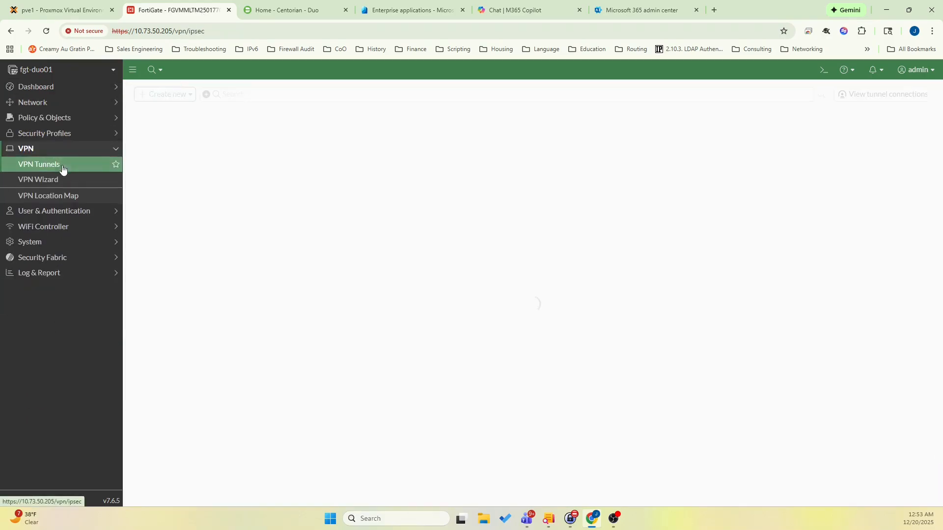
{"action": "left_click", "coordinate": [44, 241]}
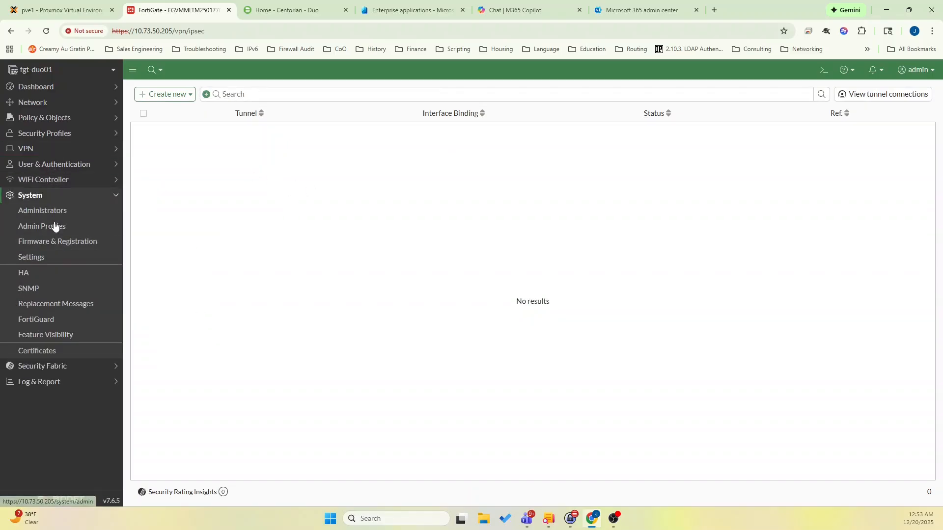
{"action": "left_click", "coordinate": [55, 165]}
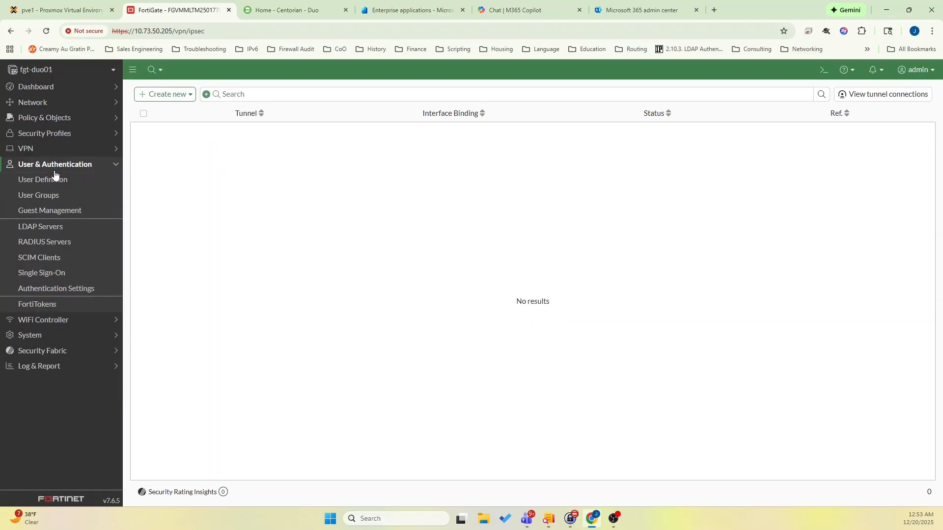
{"action": "left_click", "coordinate": [55, 279]}
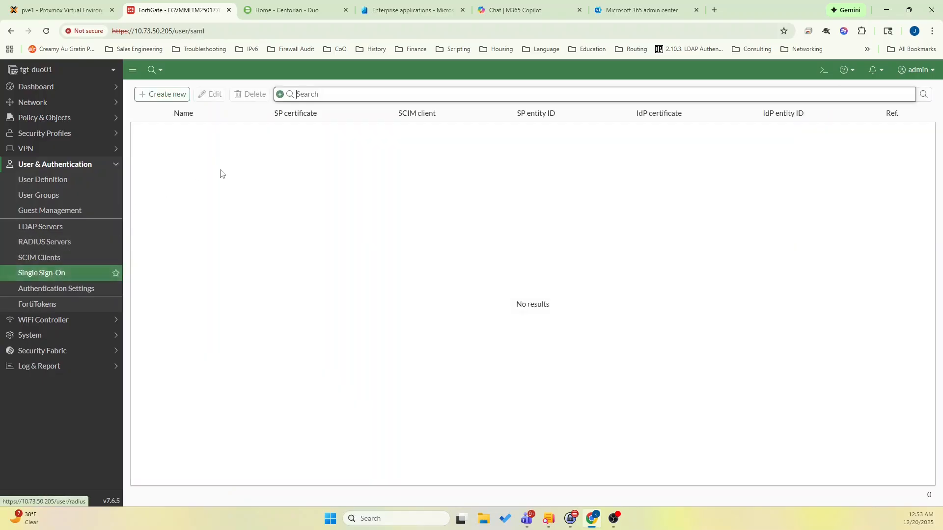
{"action": "left_click", "coordinate": [47, 198]}
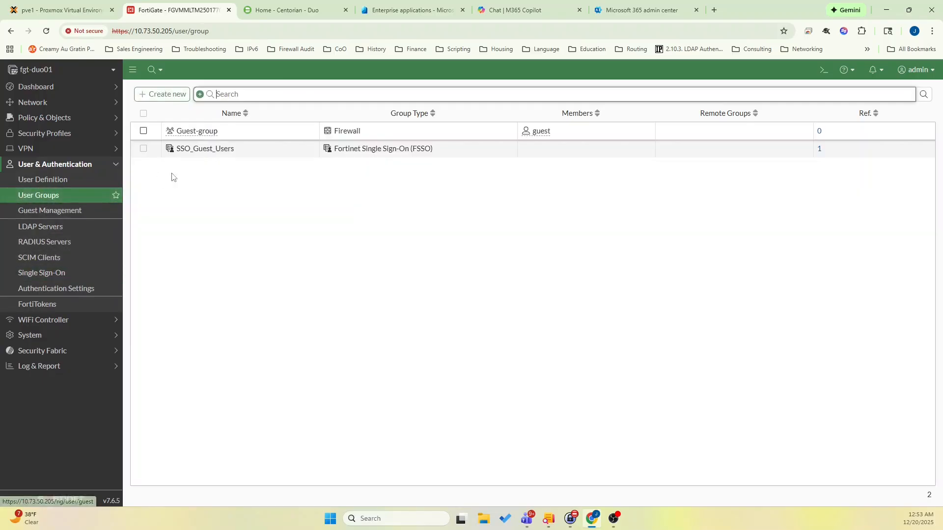
{"action": "left_click", "coordinate": [51, 118]}
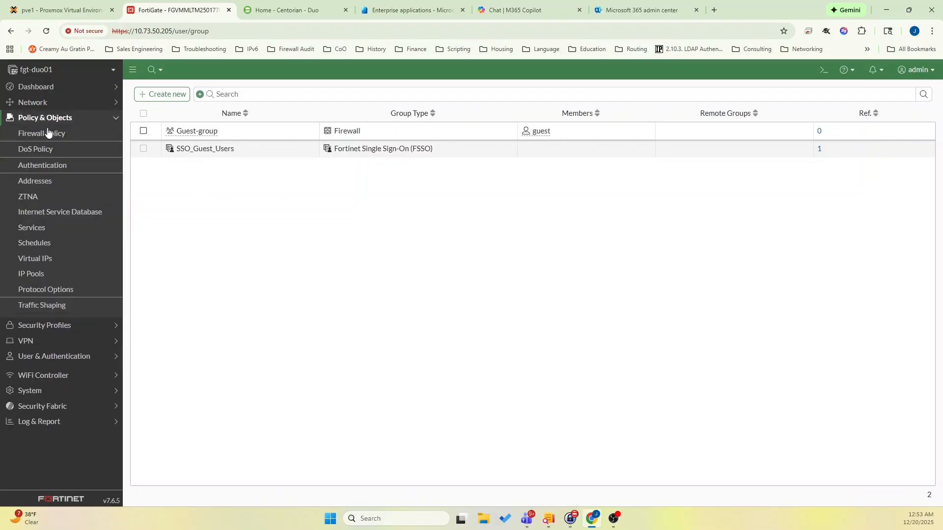
{"action": "left_click", "coordinate": [44, 133]}
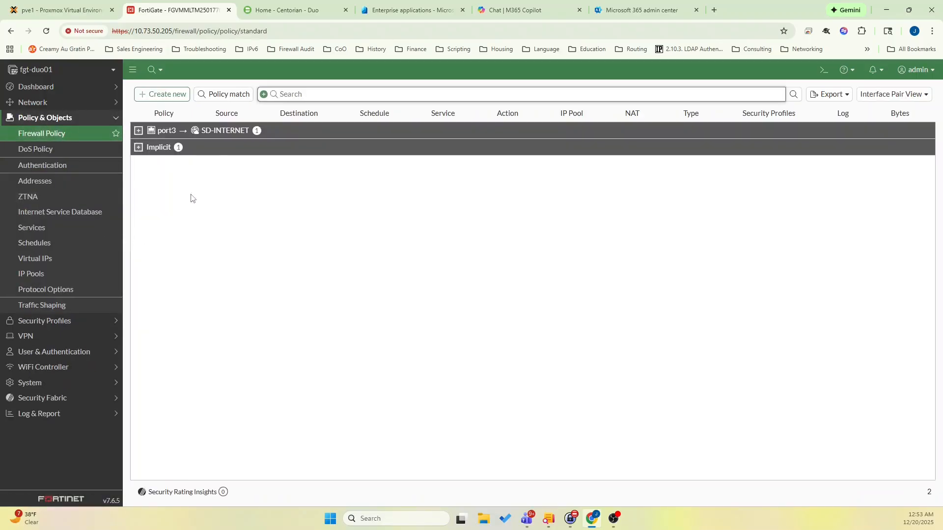
{"action": "left_click", "coordinate": [58, 93]}
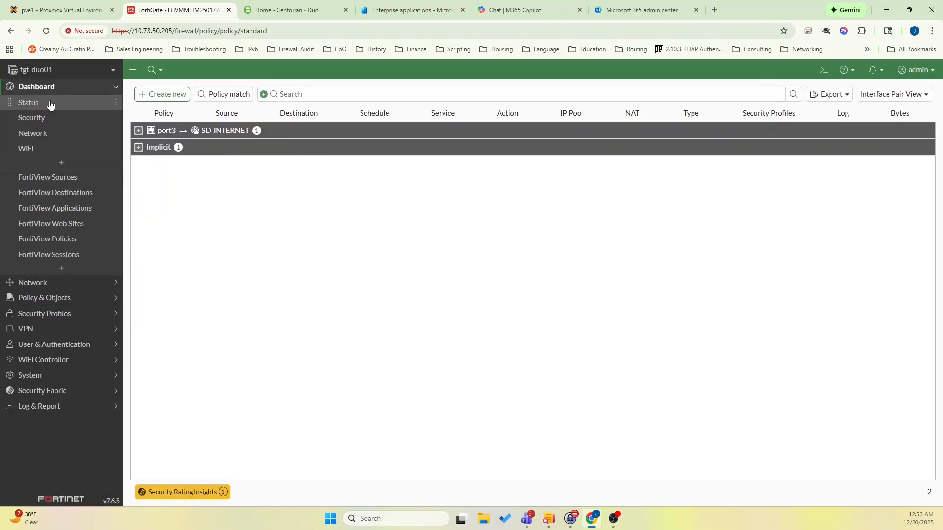
{"action": "left_click", "coordinate": [50, 102]}
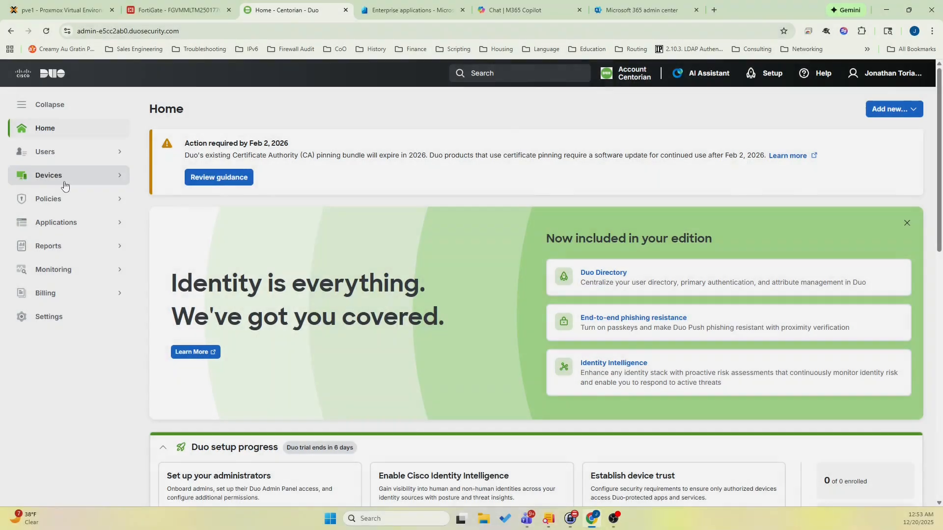
Switch to the Duo admin panel and check the list of existing users.
{"action": "left_click", "coordinate": [65, 185]}
{"action": "left_click", "coordinate": [67, 153]}
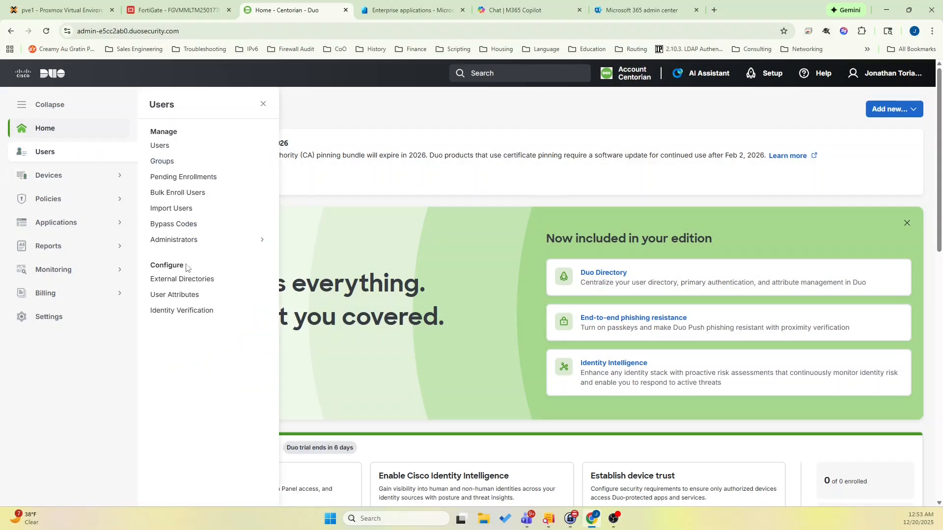
{"action": "left_click", "coordinate": [162, 147]}
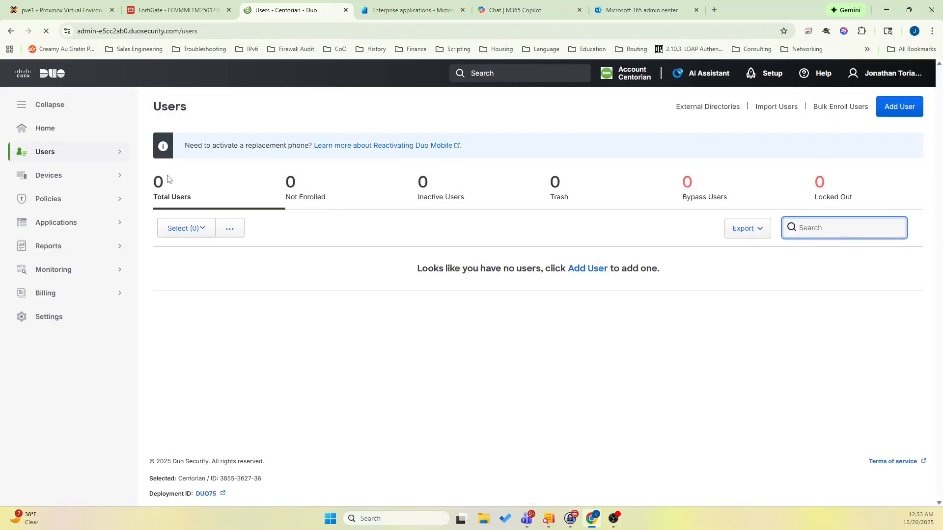
Start adding a Microsoft Entra ID directory sync under Duo's external directories.
{"action": "left_click", "coordinate": [81, 157]}
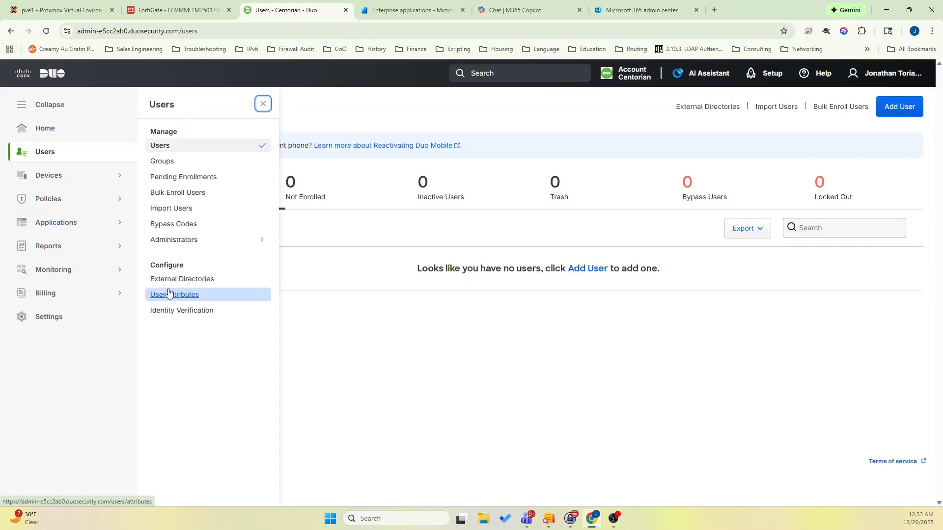
{"action": "left_click", "coordinate": [180, 286]}
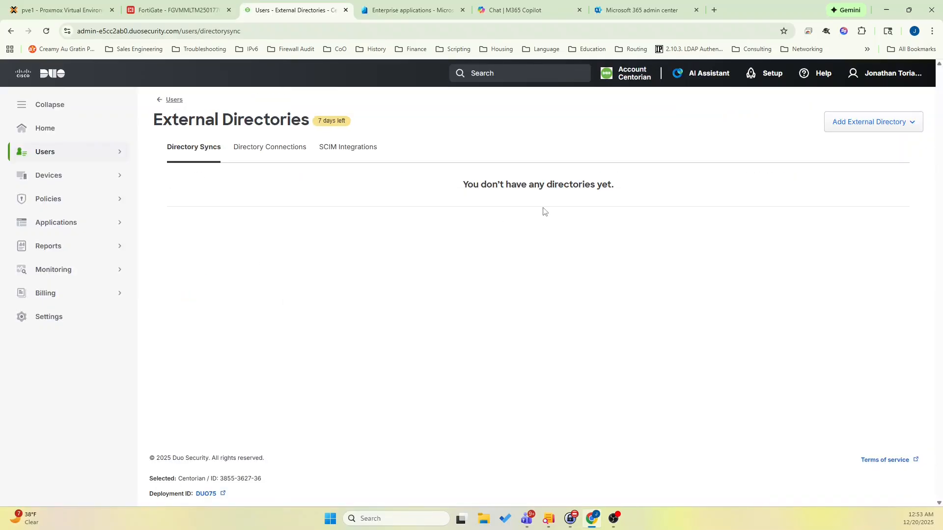
{"action": "left_click", "coordinate": [854, 130]}
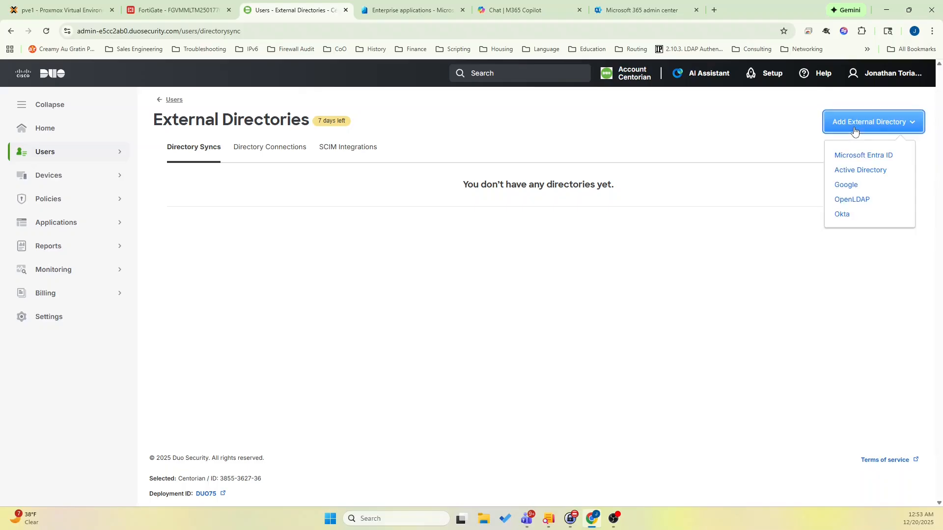
{"action": "left_click", "coordinate": [853, 162]}
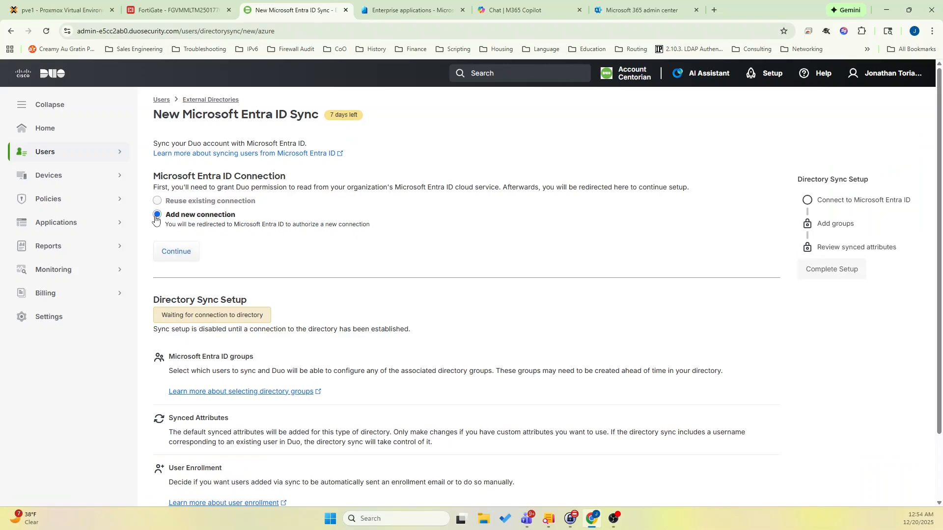
Authorize a new Entra ID connection with the Microsoft admin account, granting Duo Azure AD Sync consent on behalf of the organization.
{"action": "left_click", "coordinate": [172, 252]}
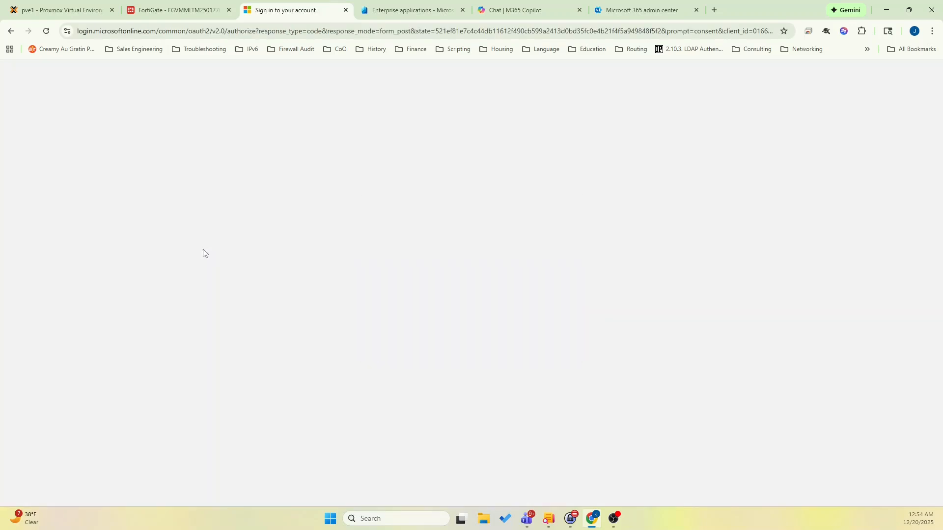
{"action": "left_click", "coordinate": [460, 244]}
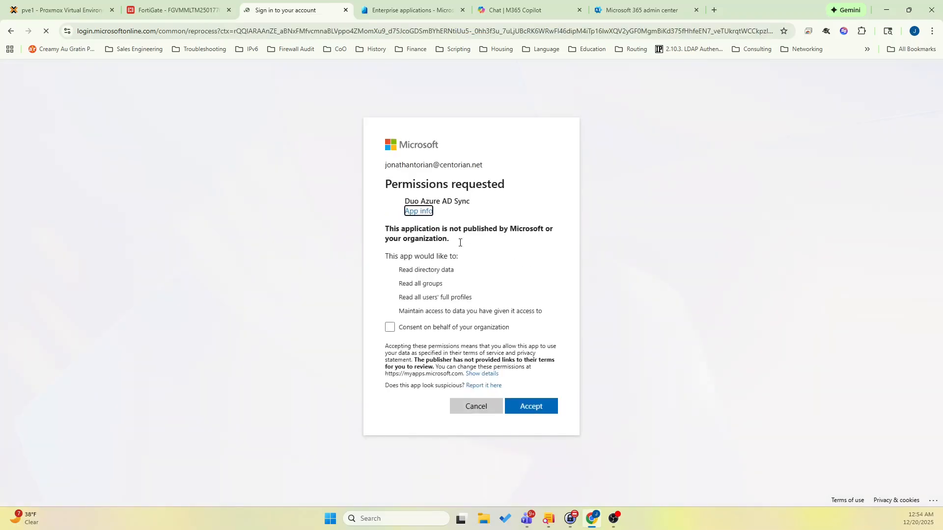
{"action": "left_click", "coordinate": [417, 328]}
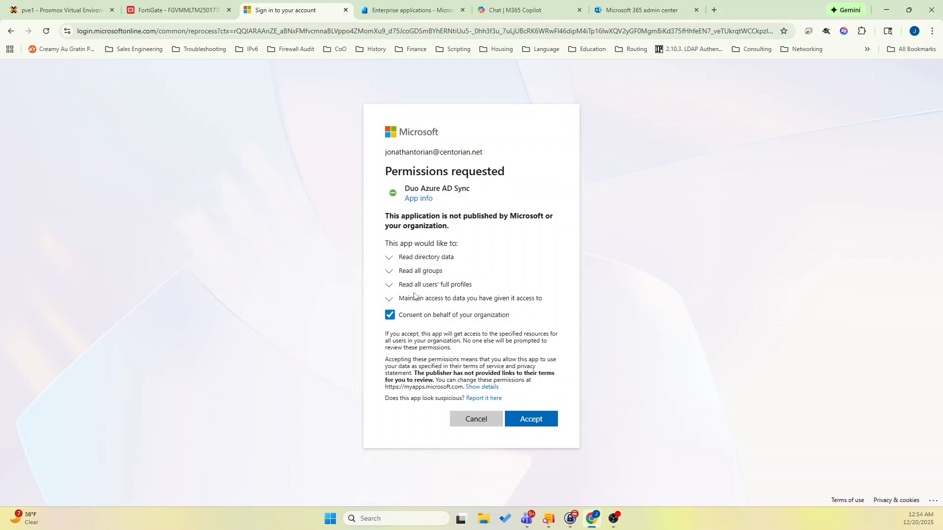
{"action": "left_click", "coordinate": [535, 420]}
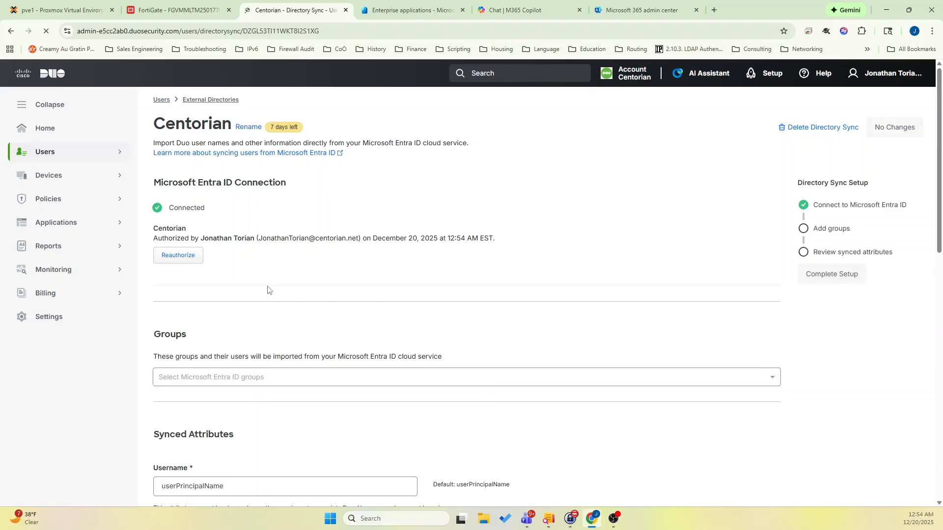
Select the CENTUSERS group for import from Microsoft Entra ID.
{"action": "scroll", "coordinate": [267, 290], "scroll_direction": "down", "scroll_amount": 2}
{"action": "left_click", "coordinate": [254, 279]}
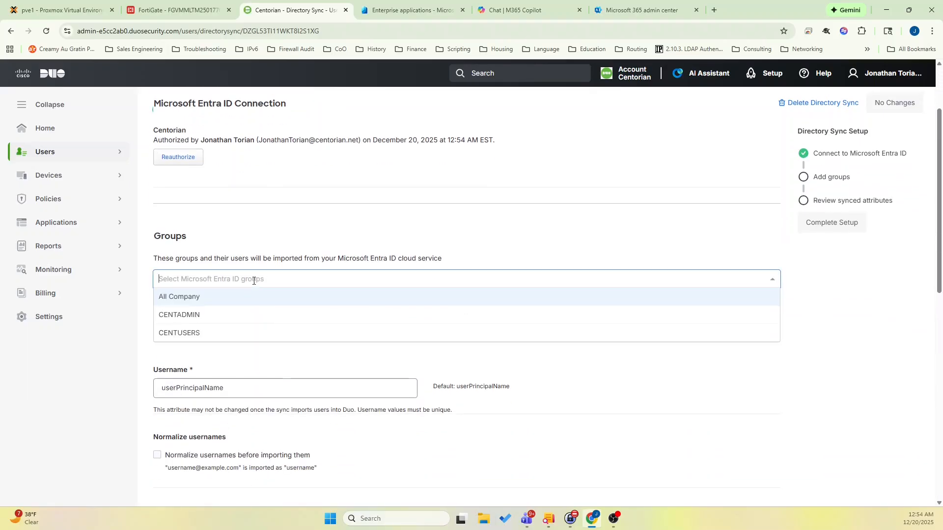
{"action": "left_click", "coordinate": [190, 333]}
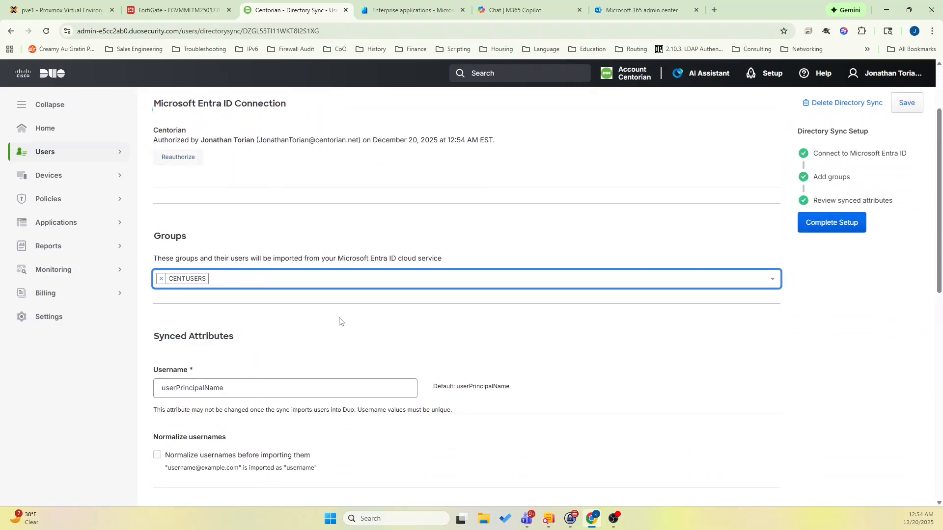
Enable normalizing usernames before import and complete the directory sync setup.
{"action": "scroll", "coordinate": [341, 322], "scroll_direction": "down", "scroll_amount": 3}
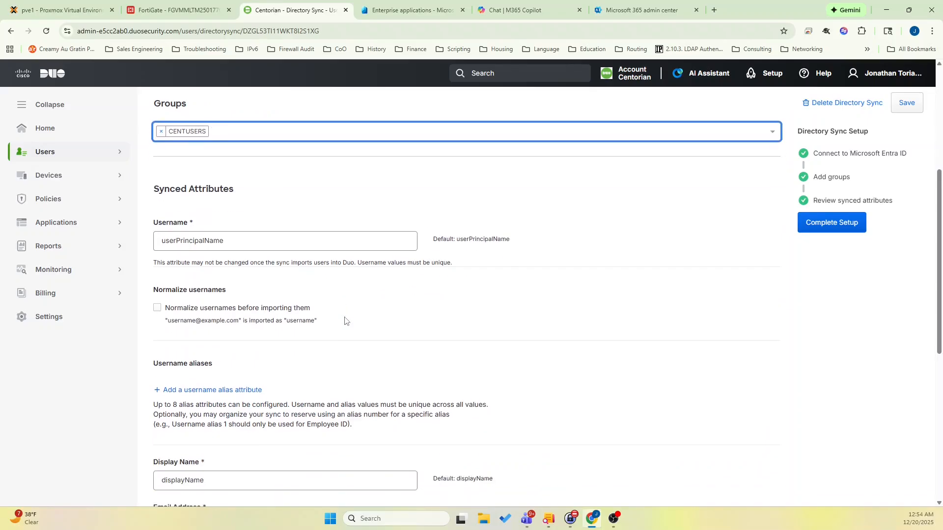
{"action": "left_click", "coordinate": [157, 309]}
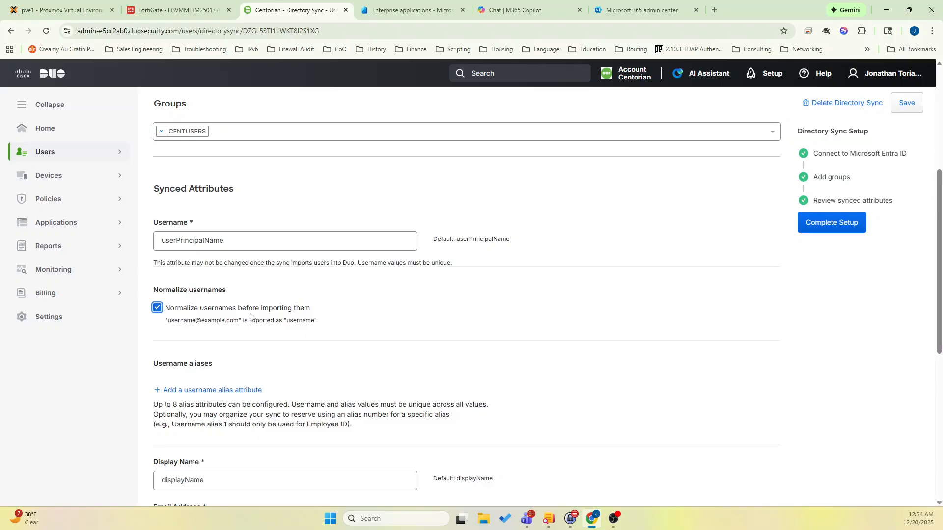
{"action": "scroll", "coordinate": [251, 317], "scroll_direction": "down", "scroll_amount": 4}
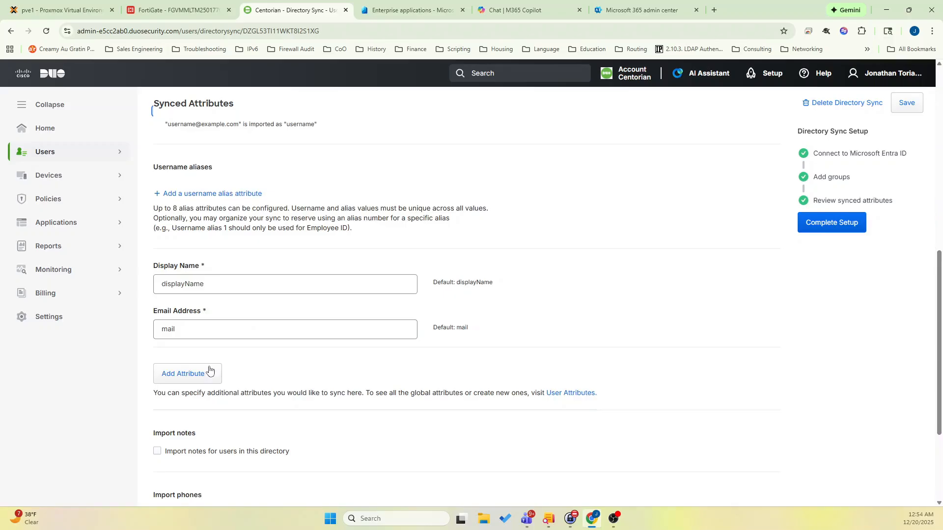
{"action": "scroll", "coordinate": [211, 369], "scroll_direction": "down", "scroll_amount": 3}
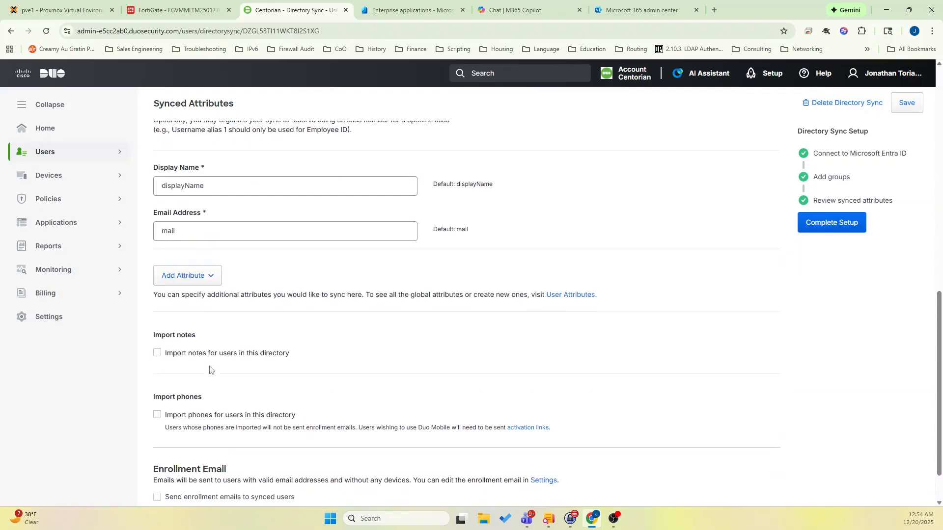
{"action": "left_click", "coordinate": [810, 224]}
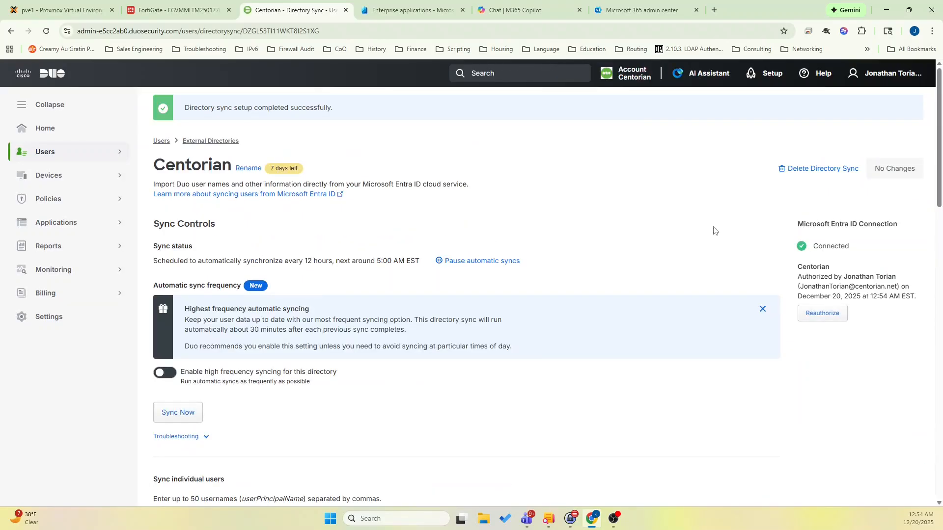
Check the Duo user list for users imported from the new directory.
{"action": "left_click", "coordinate": [66, 154]}
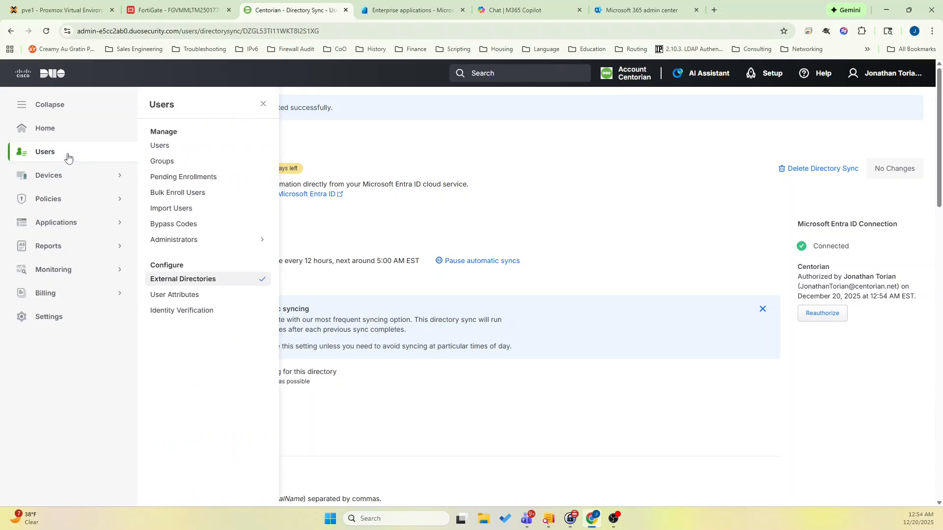
{"action": "left_click", "coordinate": [169, 150]}
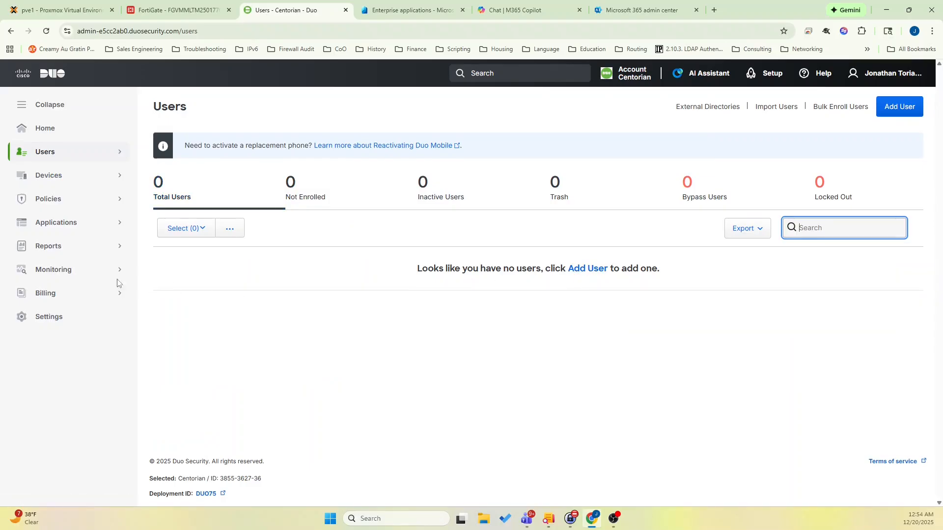
{"action": "left_click", "coordinate": [49, 177]}
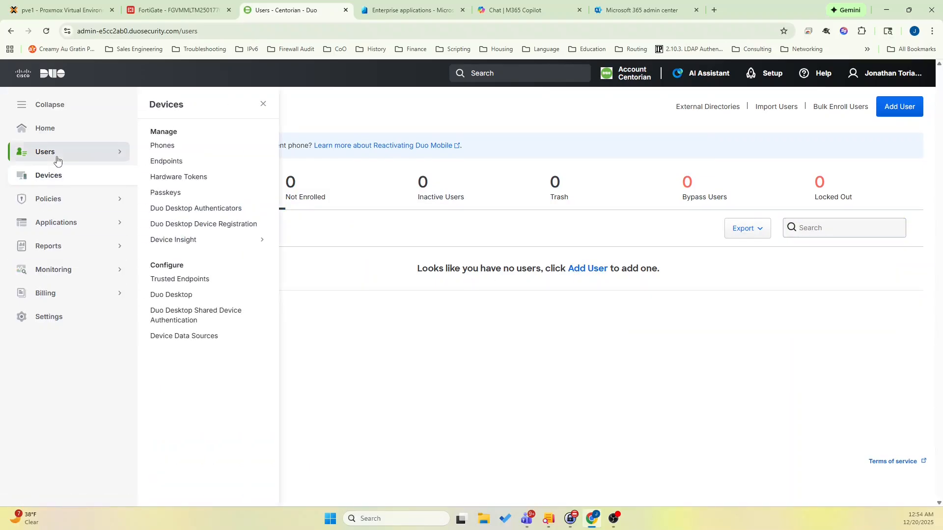
Run an immediate sync of the Centorian external directory and reopen the Duo user list to check the import.
{"action": "left_click", "coordinate": [57, 158]}
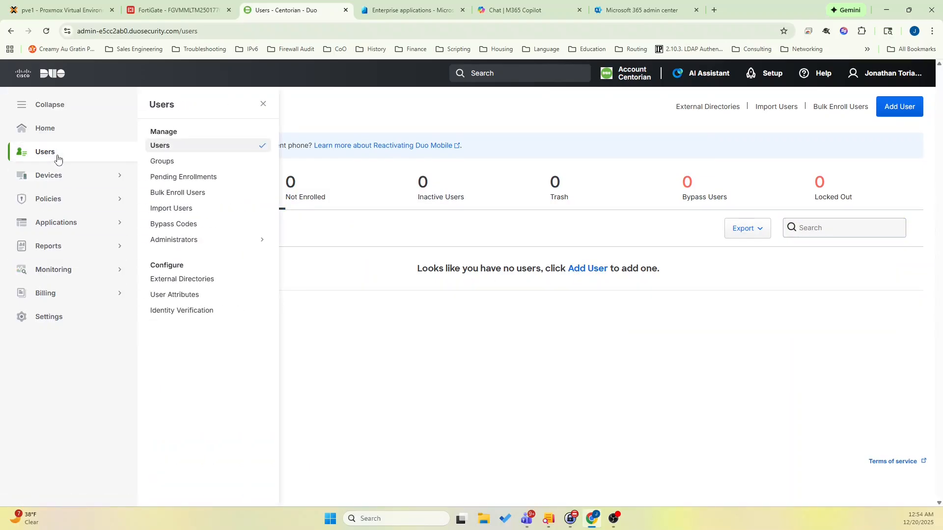
{"action": "left_click", "coordinate": [174, 280]}
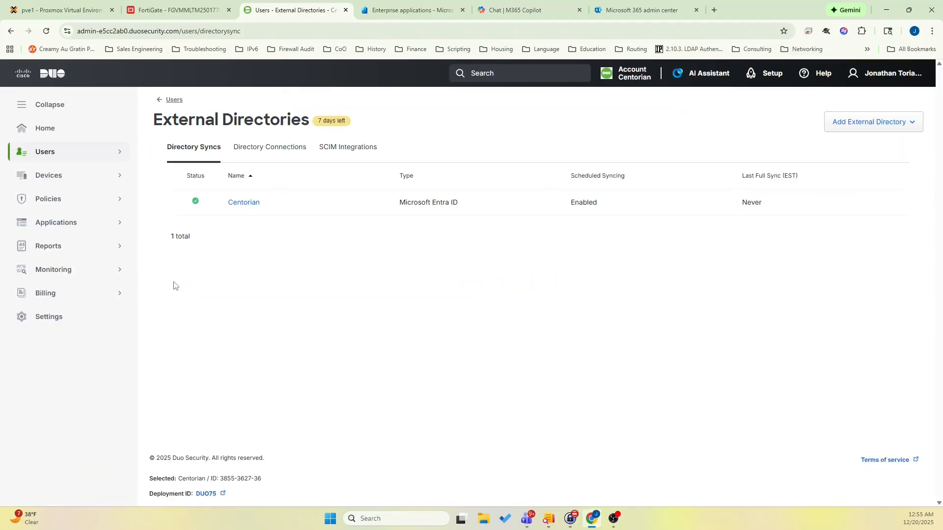
{"action": "left_click", "coordinate": [237, 205]}
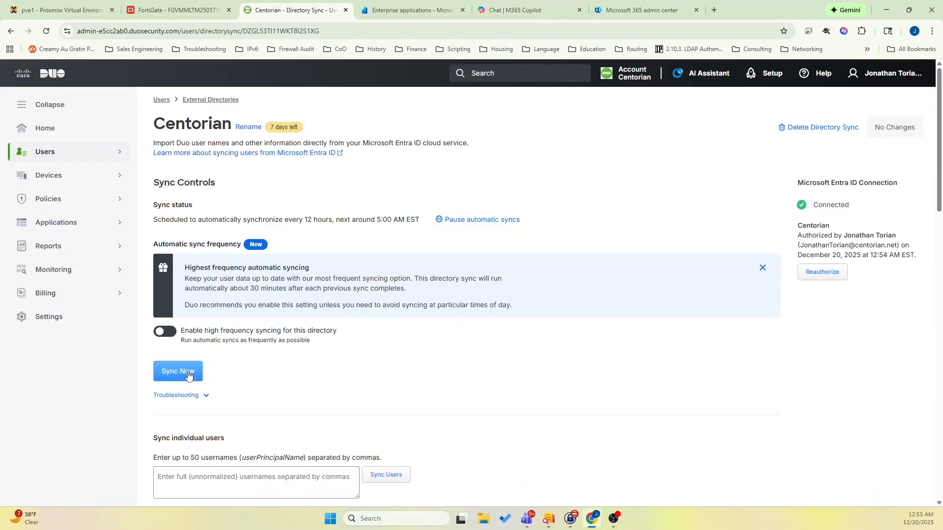
{"action": "left_click", "coordinate": [188, 376]}
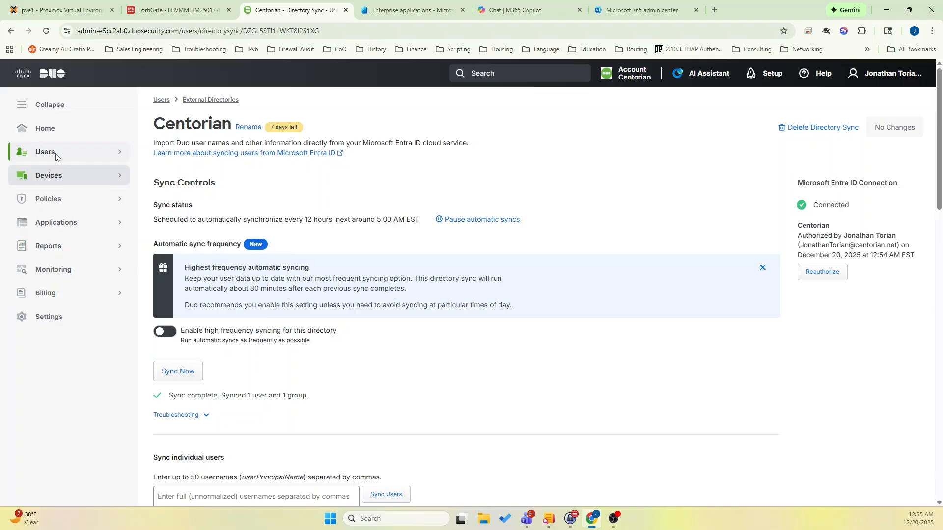
{"action": "left_click", "coordinate": [95, 153]}
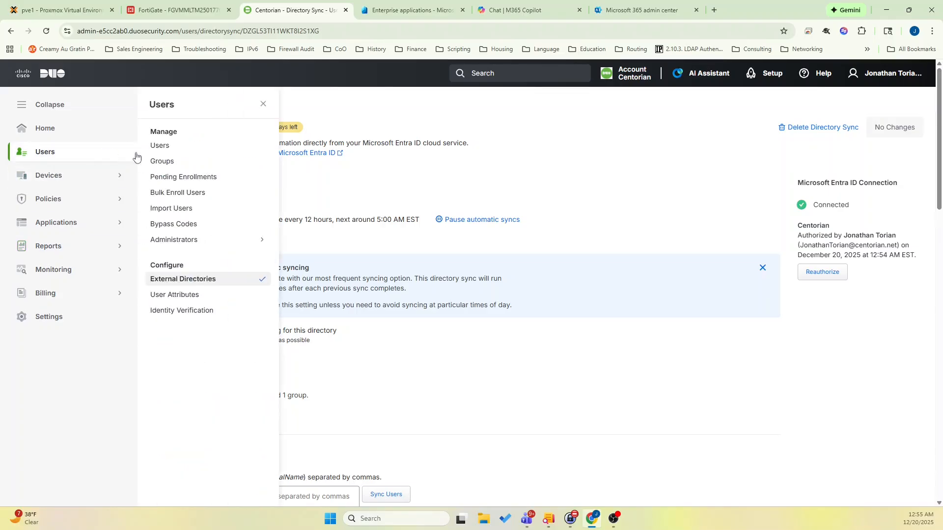
{"action": "left_click", "coordinate": [163, 143]}
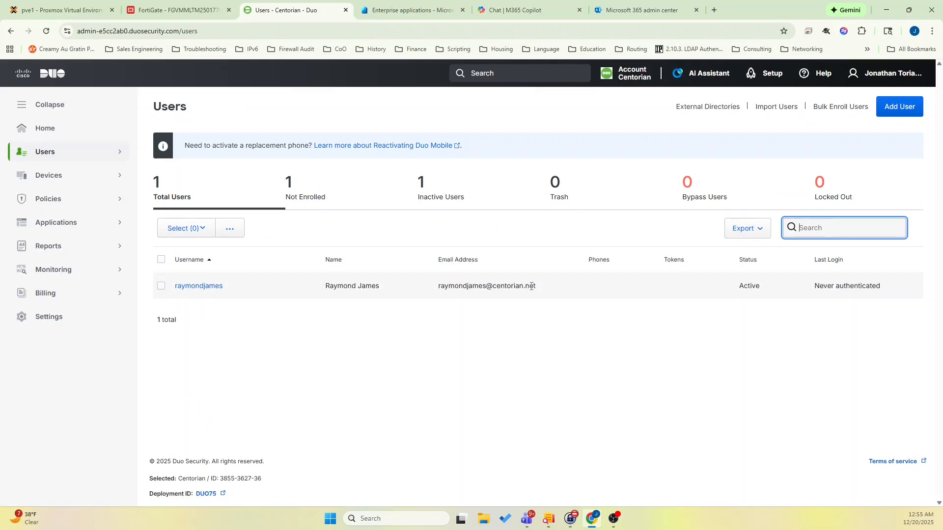
Find FortiGate in the Duo application catalog and add the Fortinet FortiGate SSO application.
{"action": "left_click", "coordinate": [53, 229]}
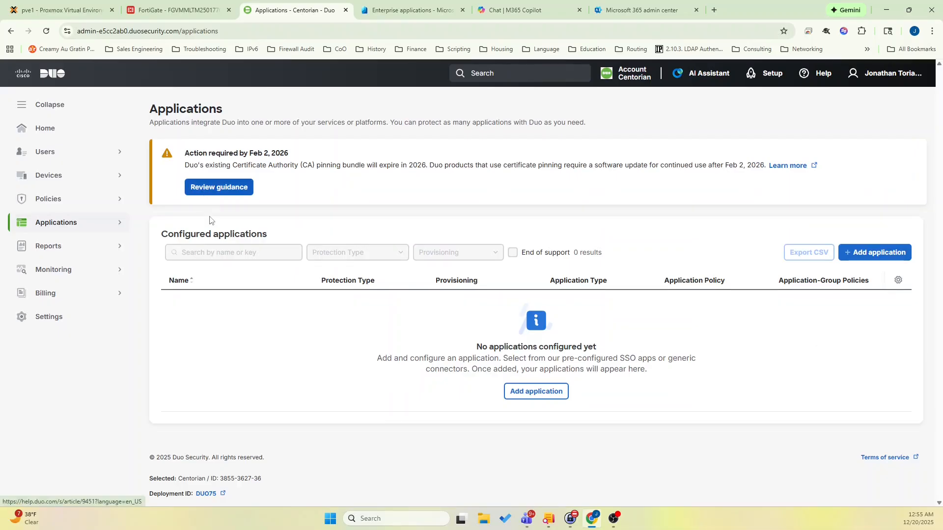
{"action": "left_click", "coordinate": [857, 254]}
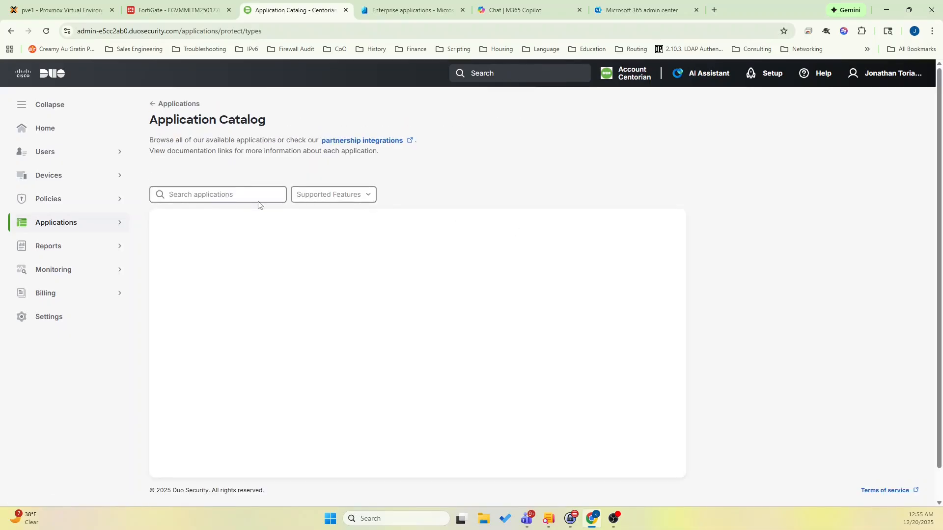
{"action": "left_click", "coordinate": [254, 193]}
{"action": "type", "text": "FortiGate"}
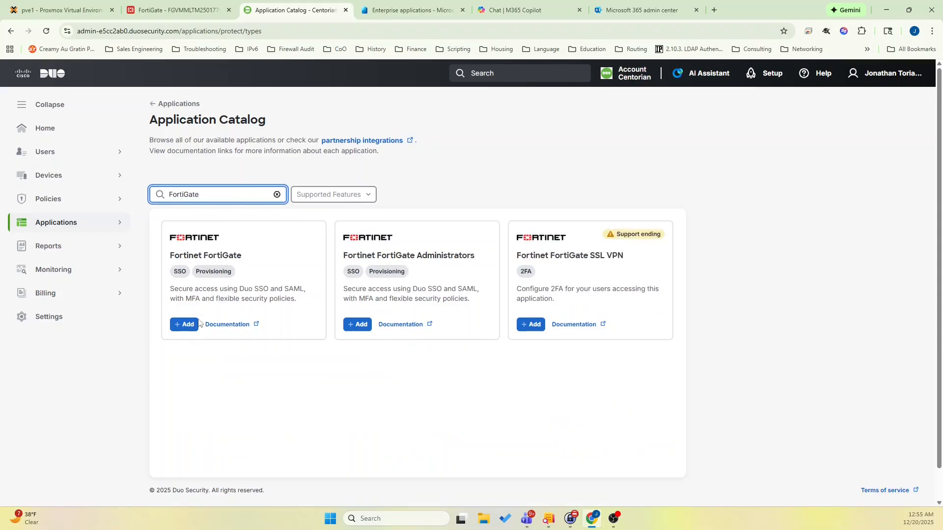
{"action": "left_click", "coordinate": [185, 326]}
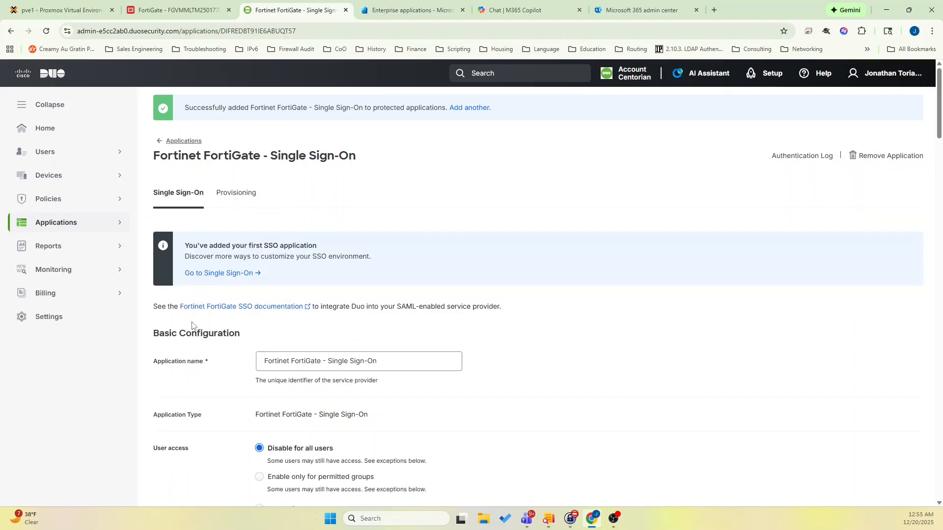
Enable user access to the Fortinet FortiGate application for all users.
{"action": "scroll", "coordinate": [288, 325], "scroll_direction": "down", "scroll_amount": 4}
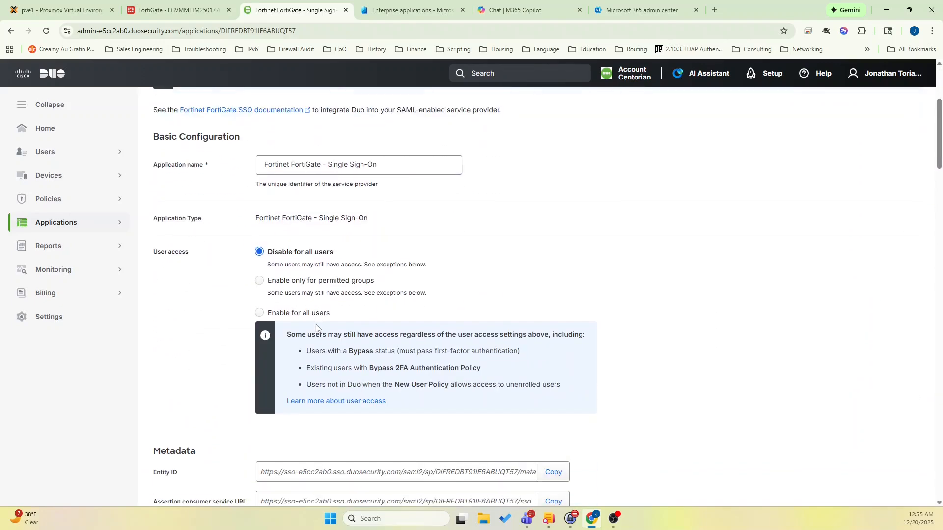
{"action": "left_click", "coordinate": [304, 316]}
{"action": "scroll", "coordinate": [304, 318], "scroll_direction": "down", "scroll_amount": 4}
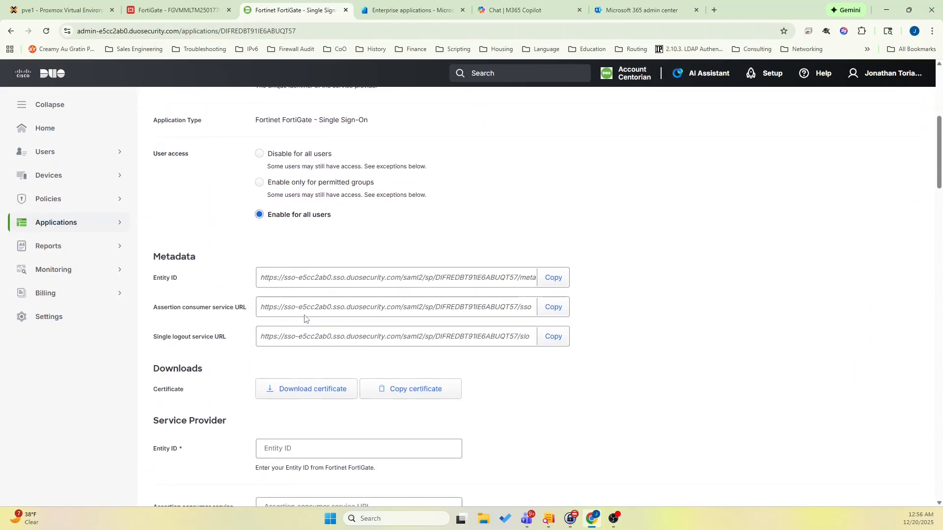
{"action": "scroll", "coordinate": [305, 319], "scroll_direction": "down", "scroll_amount": 2}
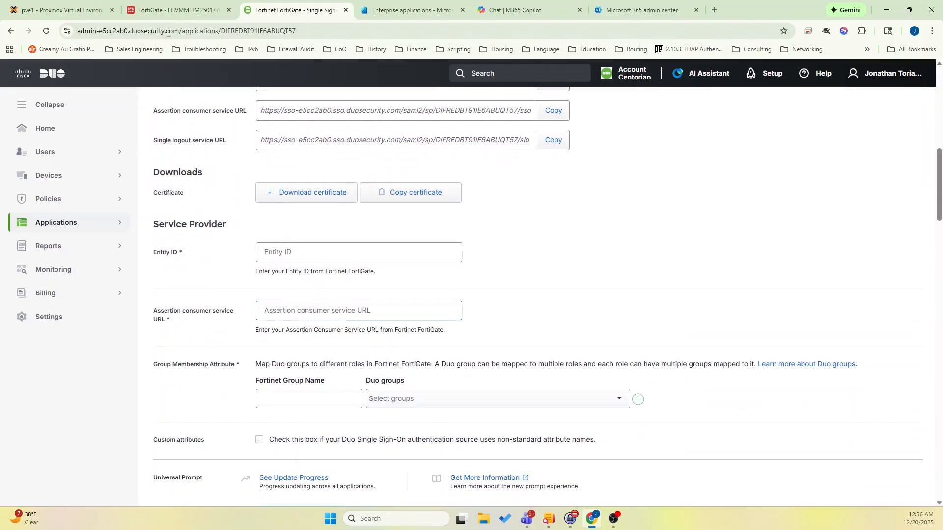
Switch to FortiGate and start a new single sign-on entry named duo_sso.
{"action": "left_click", "coordinate": [177, 11]}
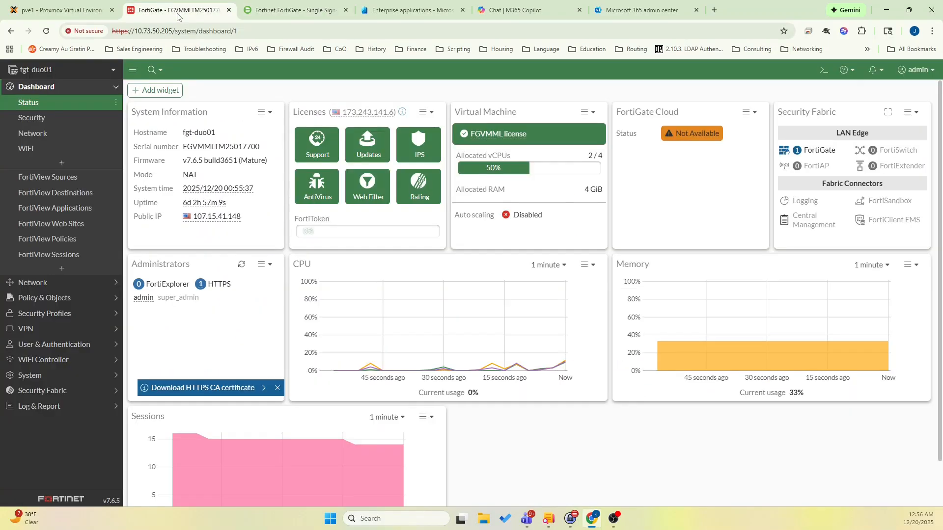
{"action": "left_click", "coordinate": [76, 344]}
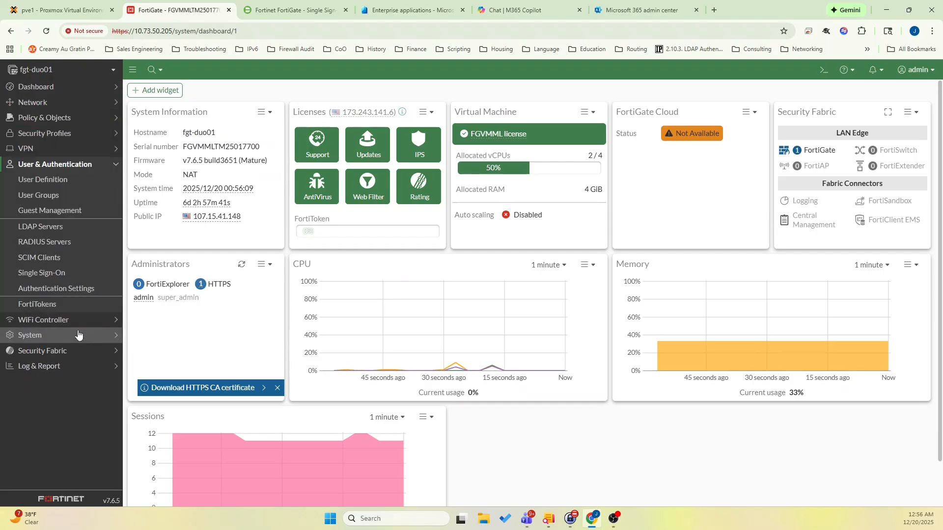
{"action": "left_click", "coordinate": [78, 273]}
{"action": "left_click", "coordinate": [172, 94]}
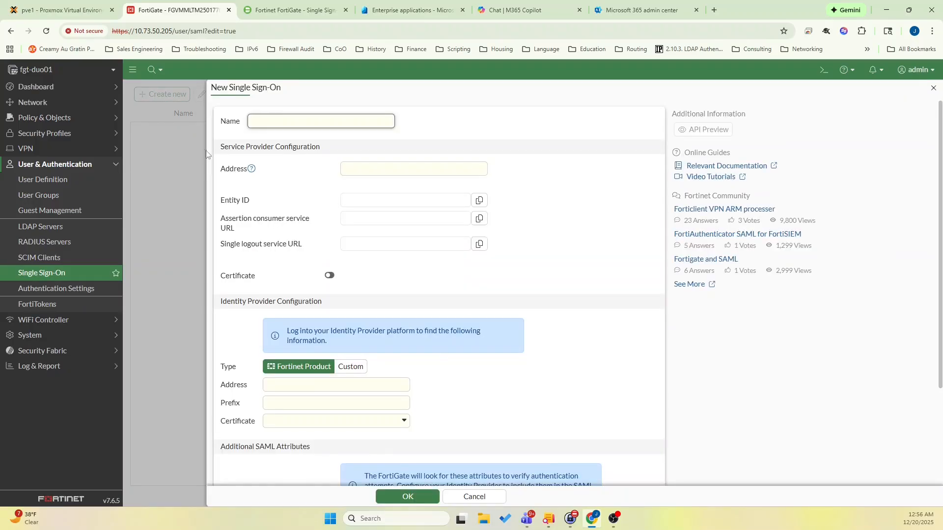
{"action": "left_click", "coordinate": [291, 123]}
{"action": "type", "text": "duo_sso"}
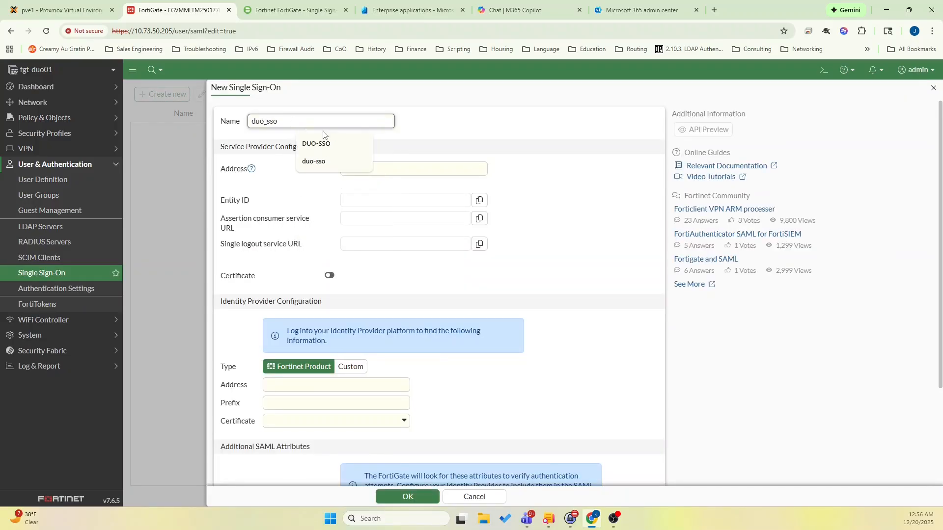
{"action": "left_click", "coordinate": [472, 122]}
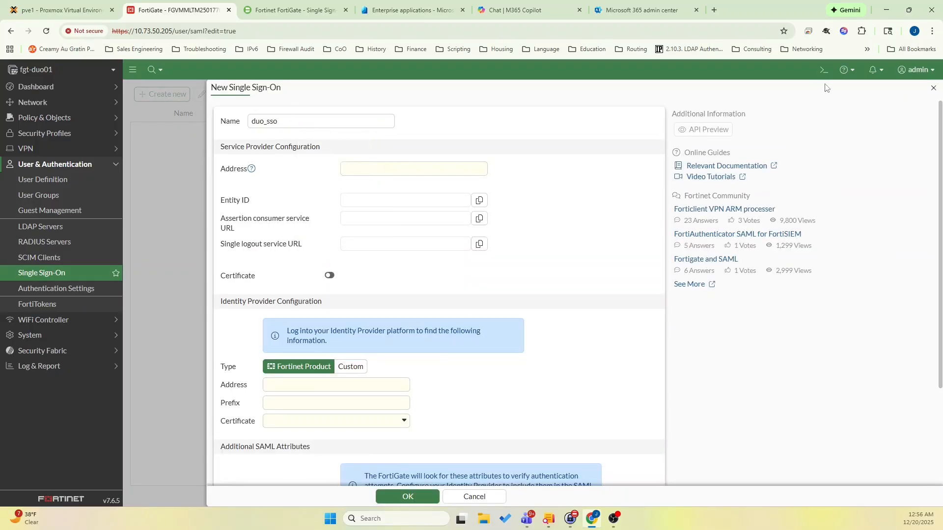
List the FortiGate interface addresses with "diag ip addr list" in the CLI console and copy port2's IP address.
{"action": "left_click", "coordinate": [823, 69]}
{"action": "type", "text": "diag ip addr list"}
{"action": "key", "text": "Return"}
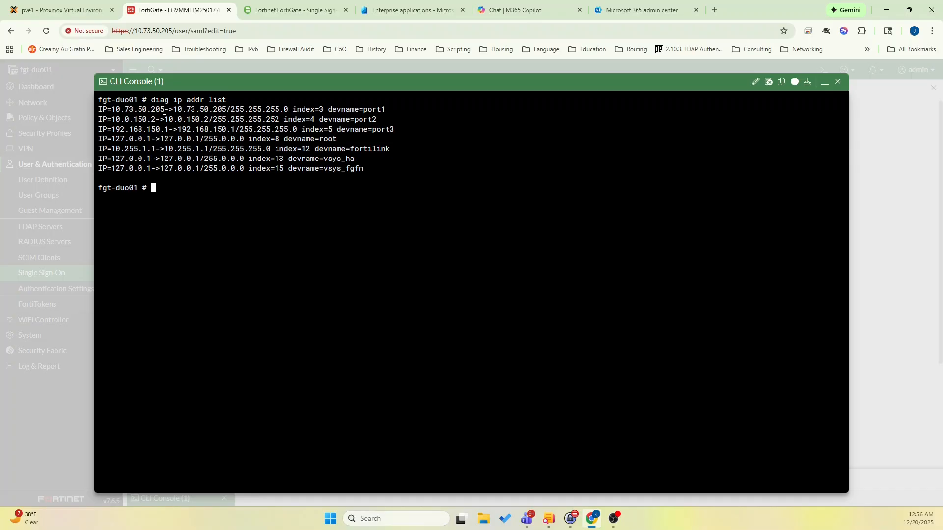
{"action": "left_click_drag", "start_coordinate": [186, 118], "coordinate": [209, 118]}
{"action": "right_click", "coordinate": [201, 120]}
{"action": "left_click", "coordinate": [231, 181]}
Set the service provider address of duo_sso to 10.0.150.2:1001.
{"action": "left_click", "coordinate": [826, 84]}
{"action": "left_click", "coordinate": [395, 170]}
{"action": "key", "text": "ctrl+v"}
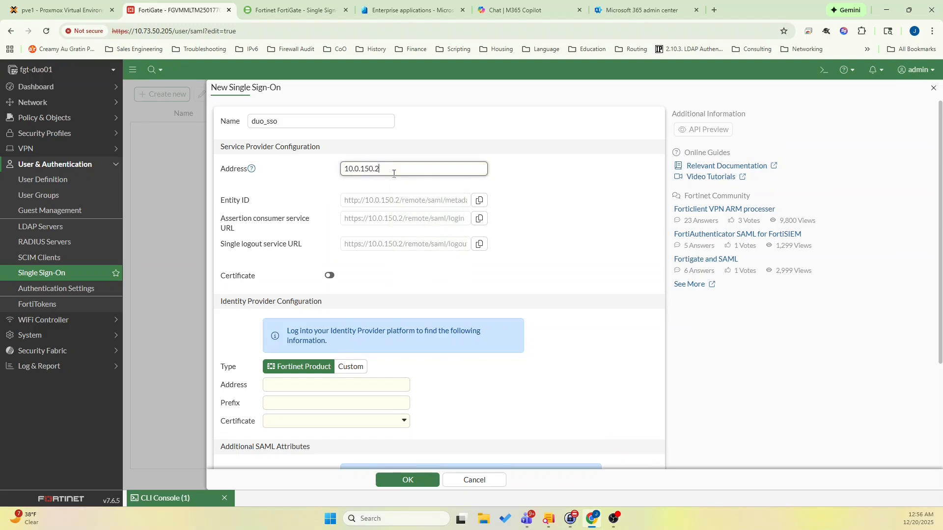
{"action": "type", "text": ":1001"}
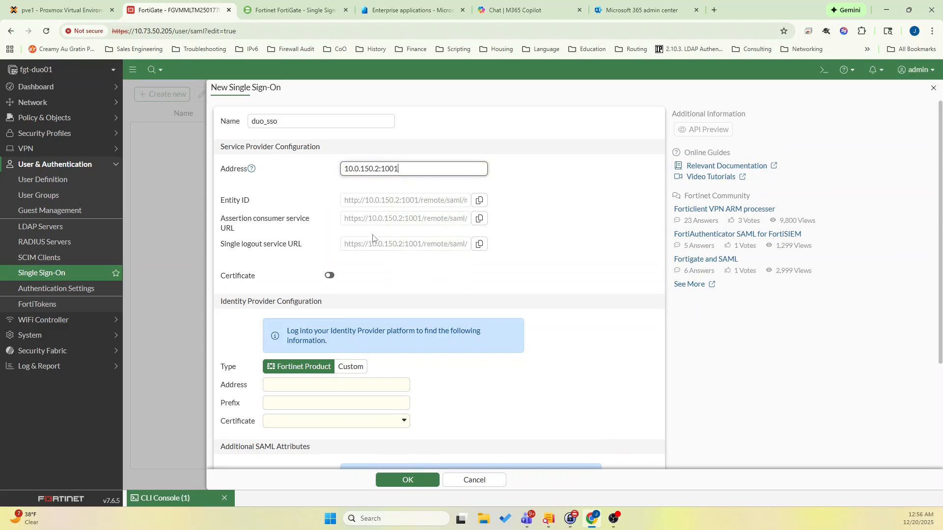
Set the identity provider type to Custom and copy Duo's metadata entity ID into the IdP entity ID.
{"action": "scroll", "coordinate": [372, 238], "scroll_direction": "down", "scroll_amount": 3}
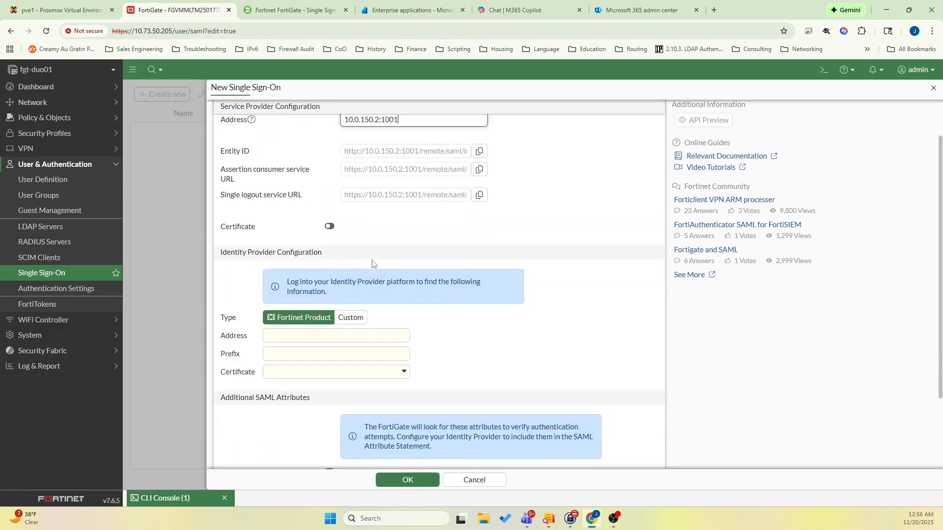
{"action": "left_click", "coordinate": [353, 225]}
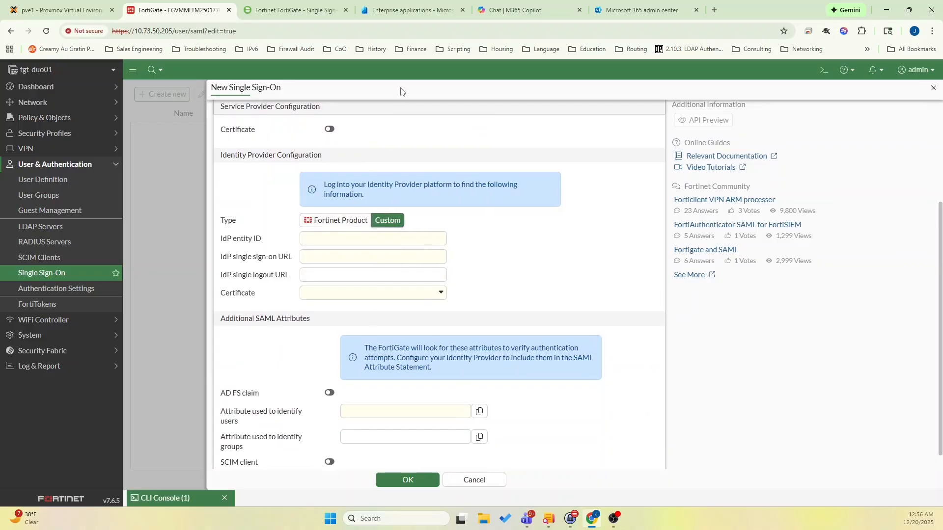
{"action": "left_click", "coordinate": [317, 14]}
{"action": "scroll", "coordinate": [380, 244], "scroll_direction": "up", "scroll_amount": 3}
{"action": "left_click", "coordinate": [560, 229]}
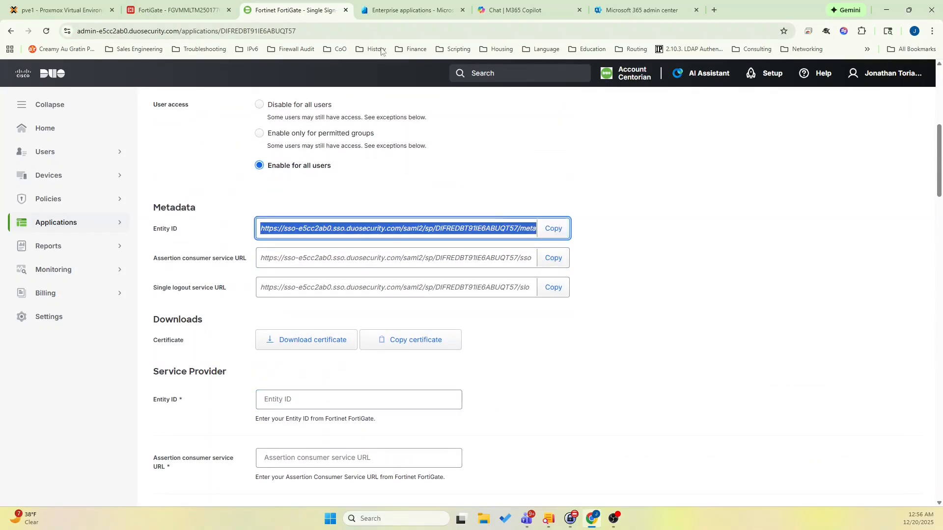
{"action": "left_click", "coordinate": [174, 10]}
{"action": "left_click", "coordinate": [331, 239]}
{"action": "key", "text": "ctrl+v"}
Copy Duo's assertion consumer service URL into FortiGate's IdP single sign-on URL.
{"action": "left_click", "coordinate": [295, 10]}
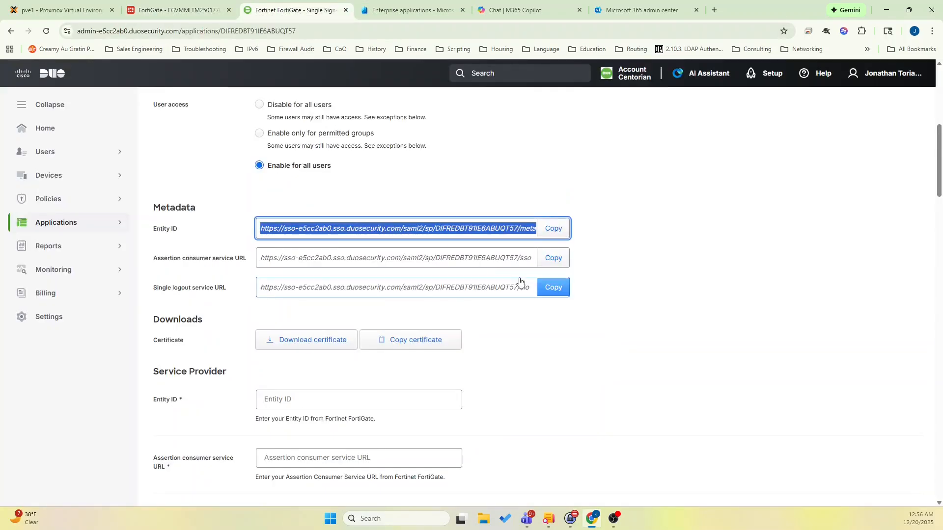
{"action": "left_click", "coordinate": [553, 257]}
{"action": "left_click", "coordinate": [210, 6]}
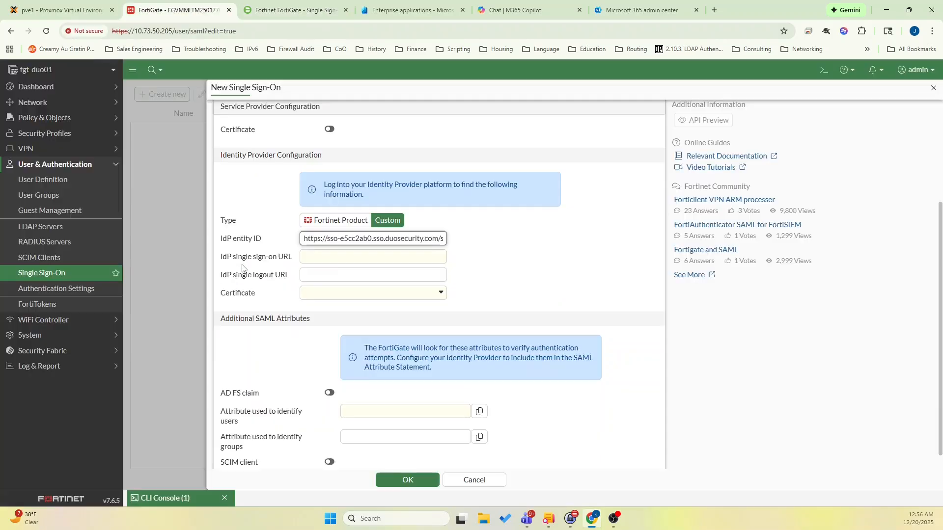
{"action": "left_click", "coordinate": [343, 257]}
{"action": "key", "text": "ctrl+v"}
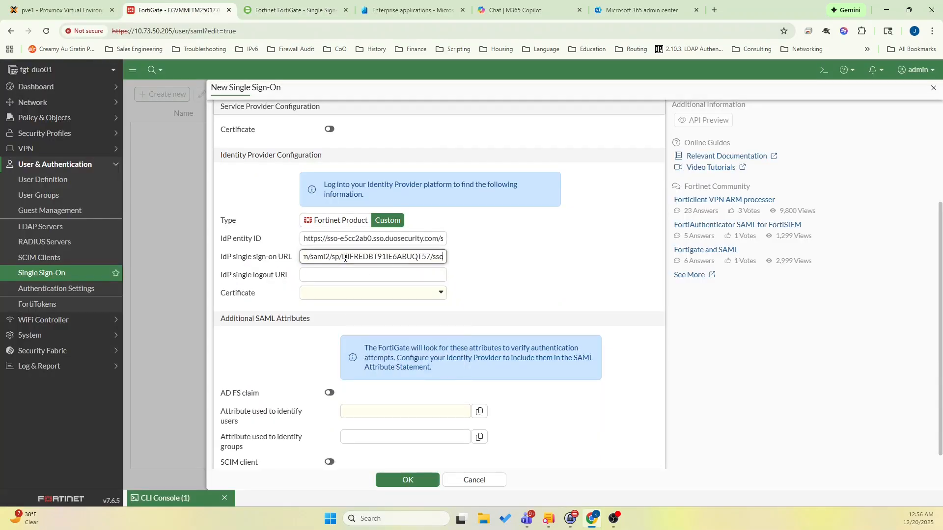
Copy Duo's single logout service URL into FortiGate's IdP single logout URL.
{"action": "left_click", "coordinate": [295, 10]}
{"action": "left_click", "coordinate": [553, 287]}
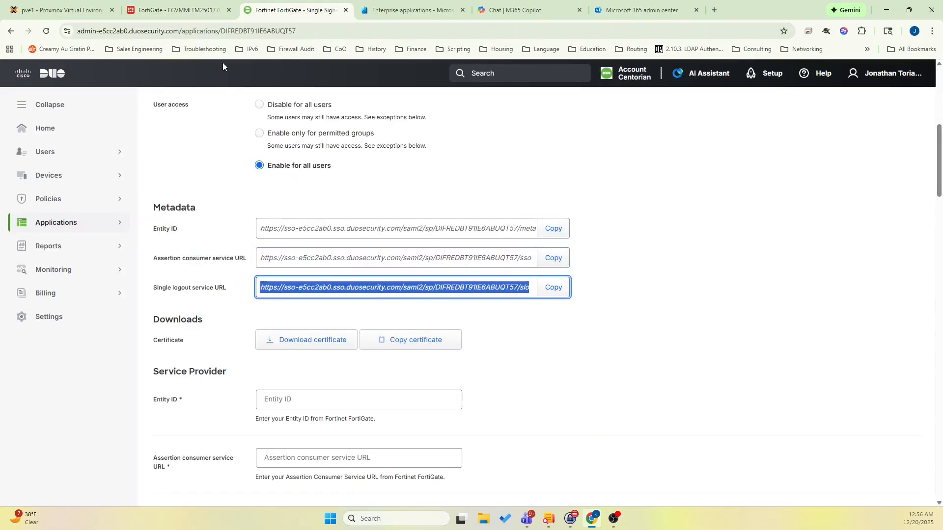
{"action": "left_click", "coordinate": [183, 4]}
{"action": "left_click", "coordinate": [337, 276]}
{"action": "key", "text": "ctrl+v"}
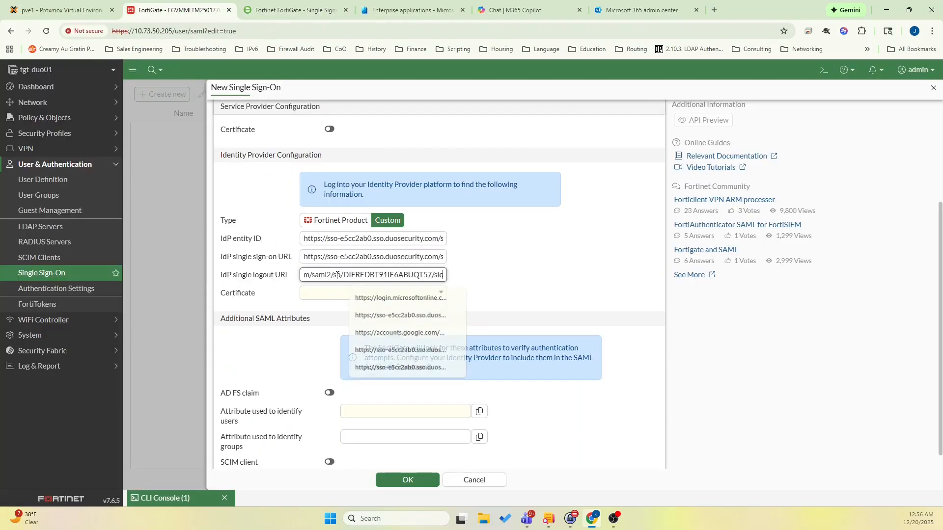
Open the remote certificate upload for the IdP certificate and download the application's certificate from Duo.
{"action": "left_click", "coordinate": [337, 294]}
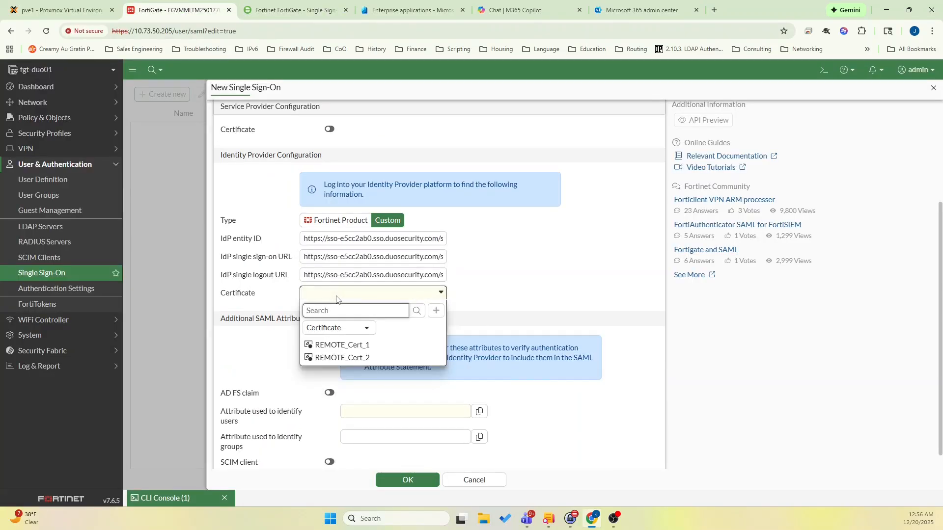
{"action": "left_click", "coordinate": [436, 310]}
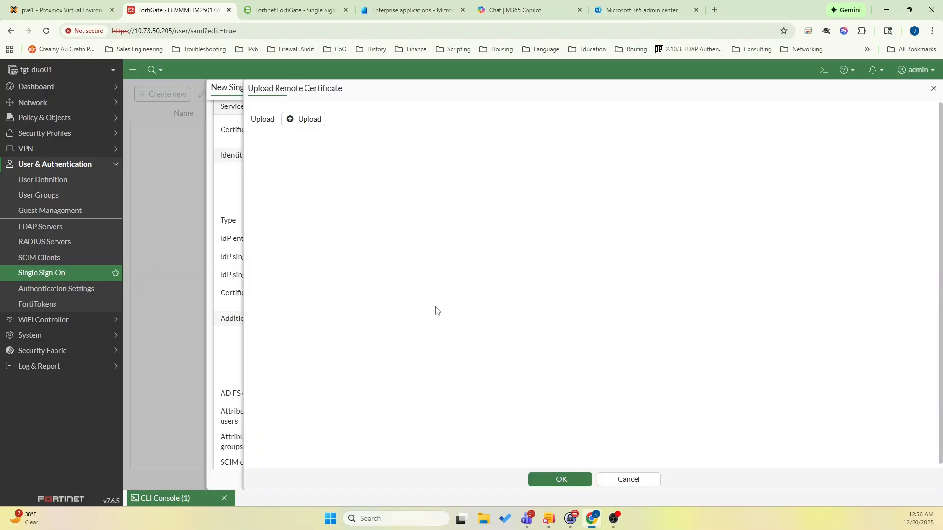
{"action": "left_click", "coordinate": [310, 10]}
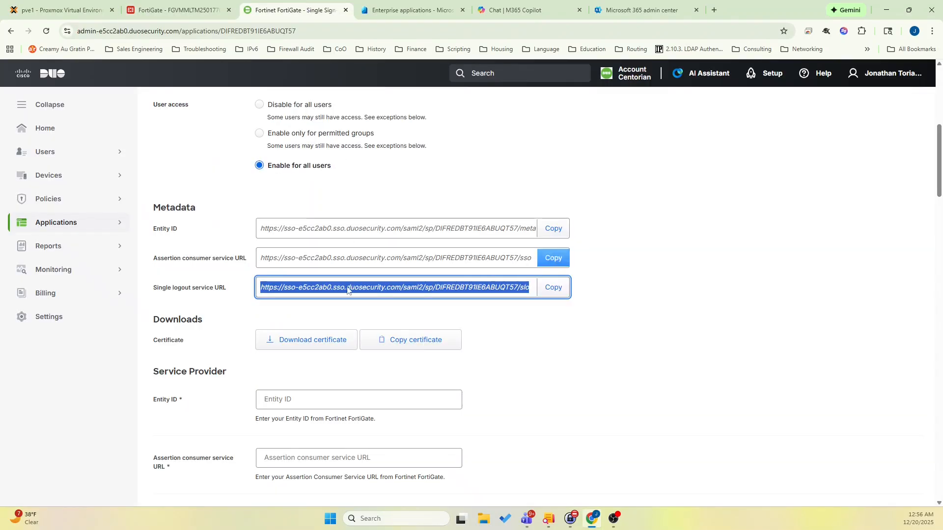
{"action": "left_click", "coordinate": [327, 340]}
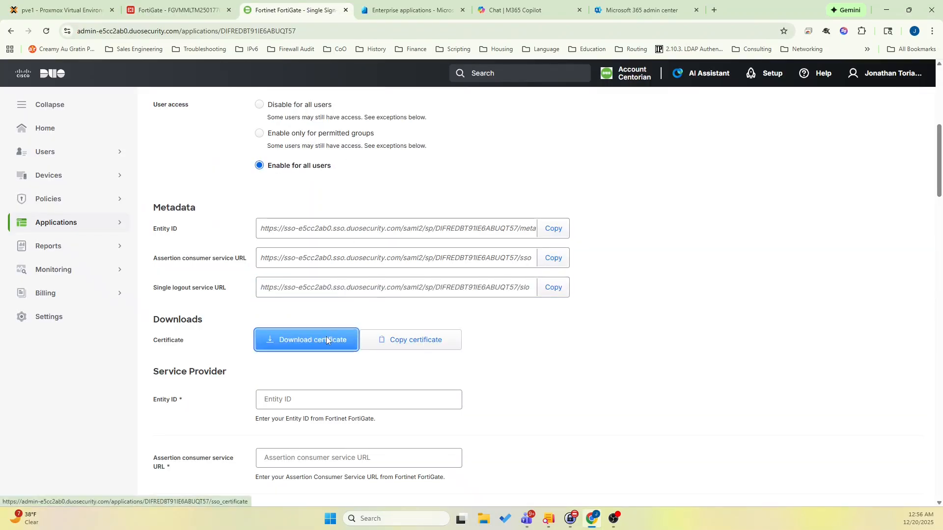
{"action": "left_click", "coordinate": [166, 195]}
{"action": "key", "text": "ctrl+shift+Left"}
{"action": "key", "text": "ctrl+shift+Left"}
{"action": "key", "text": "ctrl+shift+Left"}
{"action": "key", "text": "BackSpace"}
{"action": "left_click", "coordinate": [383, 246]}
Upload the downloaded Duo certificate to FortiGate and select it as the IdP certificate.
{"action": "left_click", "coordinate": [216, 9]}
{"action": "left_click", "coordinate": [309, 127]}
{"action": "left_click_drag", "start_coordinate": [76, 126], "coordinate": [77, 202]}
{"action": "left_click", "coordinate": [51, 159]}
{"action": "scroll", "coordinate": [123, 202], "scroll_direction": "down", "scroll_amount": 4}
{"action": "double_click", "coordinate": [115, 149]}
{"action": "double_click", "coordinate": [115, 94]}
{"action": "double_click", "coordinate": [122, 133]}
{"action": "double_click", "coordinate": [128, 94]}
{"action": "left_click", "coordinate": [567, 480]}
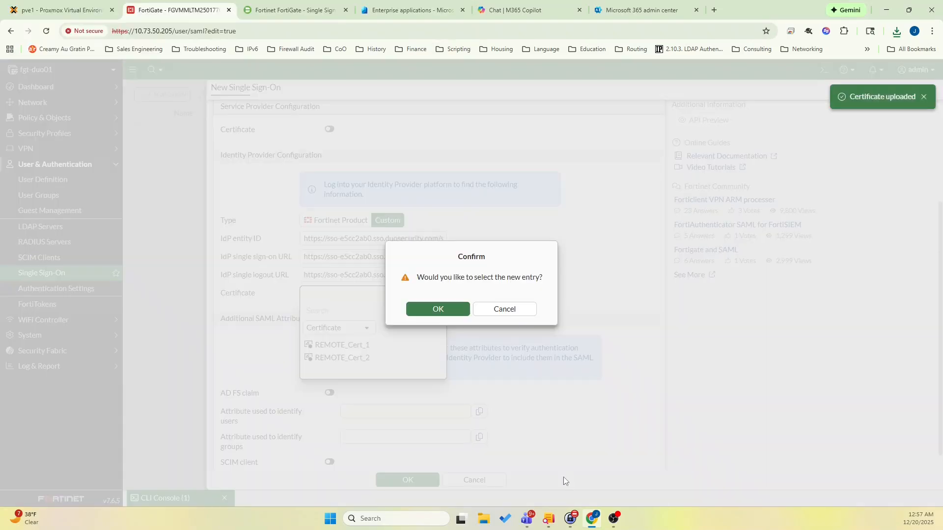
{"action": "left_click", "coordinate": [456, 310]}
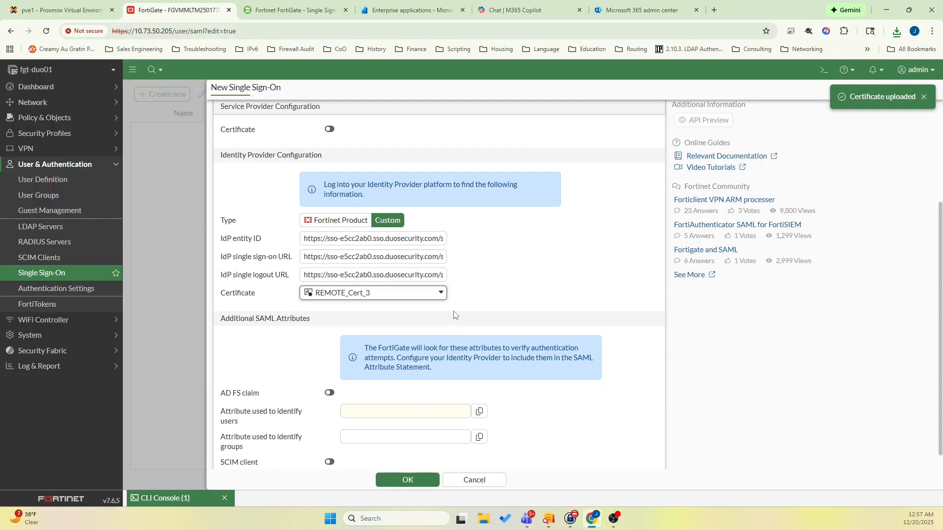
Set the user attribute to Username and the group attribute to group, and save the duo_sso entry.
{"action": "scroll", "coordinate": [369, 395], "scroll_direction": "down", "scroll_amount": 1}
{"action": "left_click", "coordinate": [372, 393]}
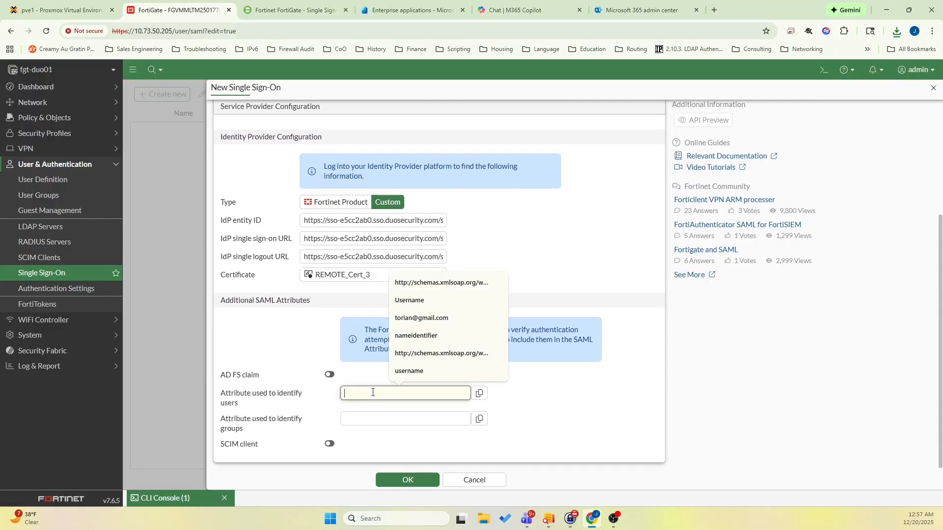
{"action": "type", "text": "Username"}
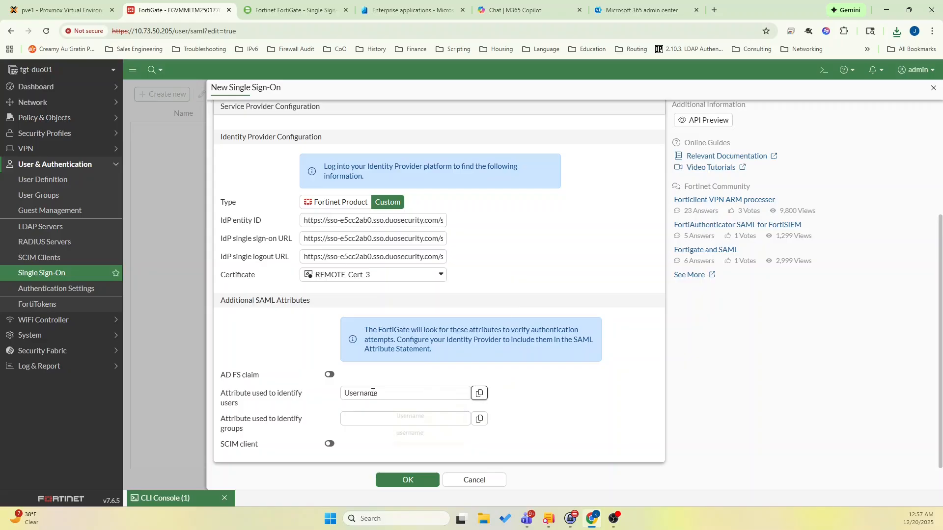
{"action": "key", "text": "Tab"}
{"action": "type", "text": "grou"}
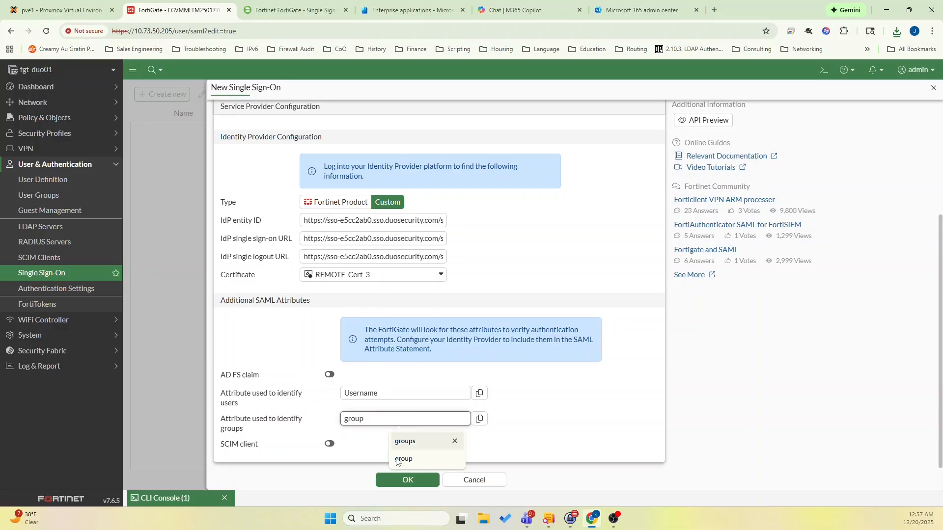
{"action": "left_click", "coordinate": [409, 485]}
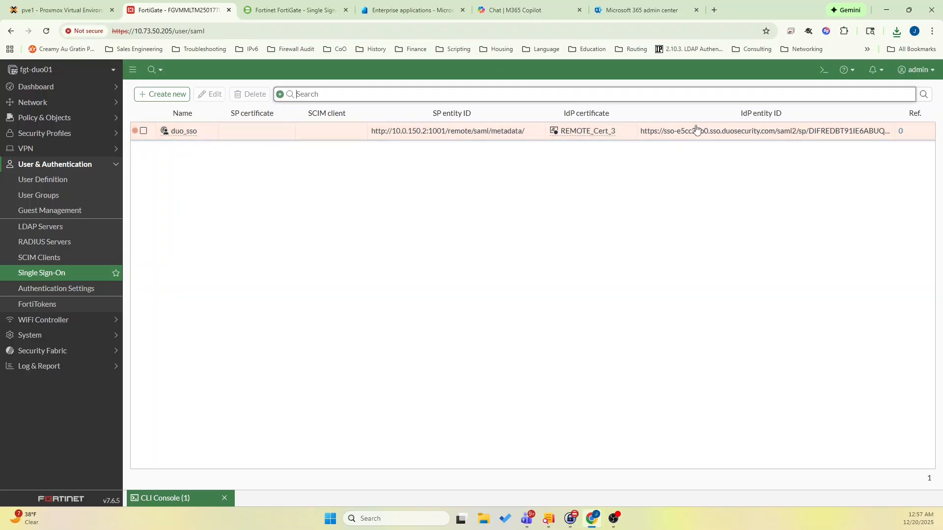
Copy the service provider Entity ID from FortiGate's duo_sso entry into the Entity ID field of Duo's FortiGate application.
{"action": "left_click", "coordinate": [295, 10]}
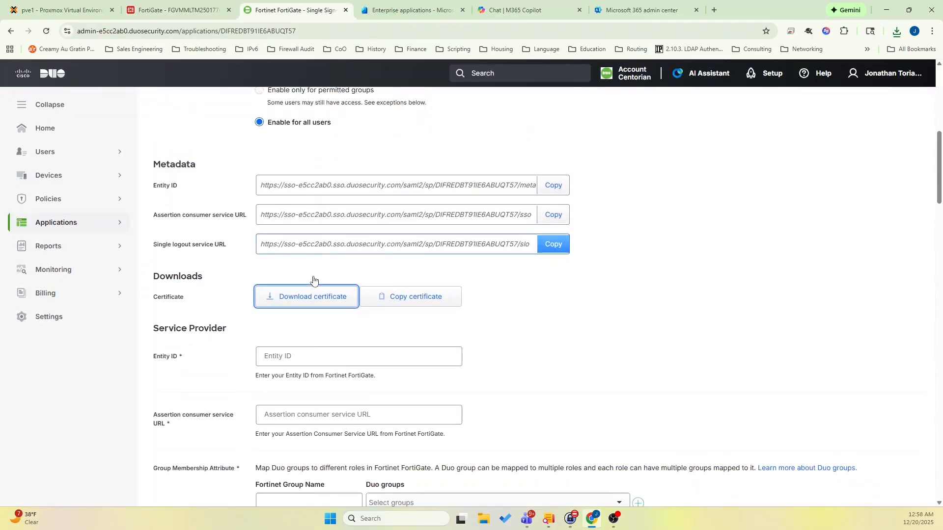
{"action": "scroll", "coordinate": [314, 280], "scroll_direction": "down", "scroll_amount": 1}
{"action": "left_click", "coordinate": [302, 305]}
{"action": "left_click", "coordinate": [269, 359]}
{"action": "left_click", "coordinate": [186, 10]}
{"action": "double_click", "coordinate": [349, 131]}
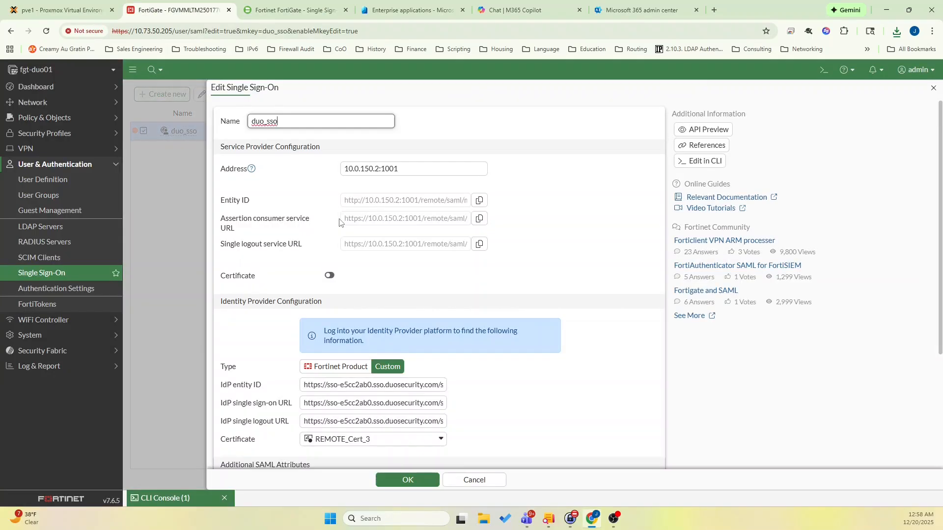
{"action": "triple_click", "coordinate": [450, 202]}
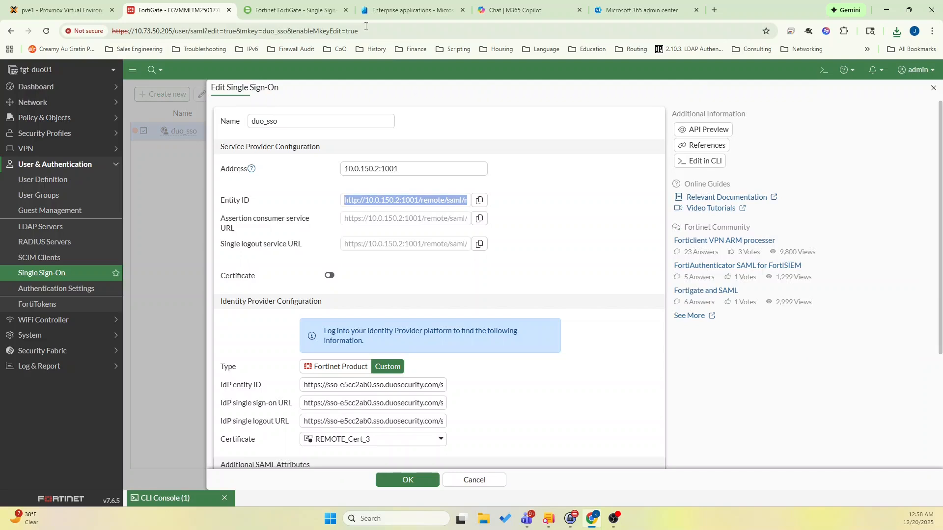
{"action": "left_click", "coordinate": [295, 10]}
{"action": "left_click", "coordinate": [331, 298]}
{"action": "key", "text": "ctrl+v"}
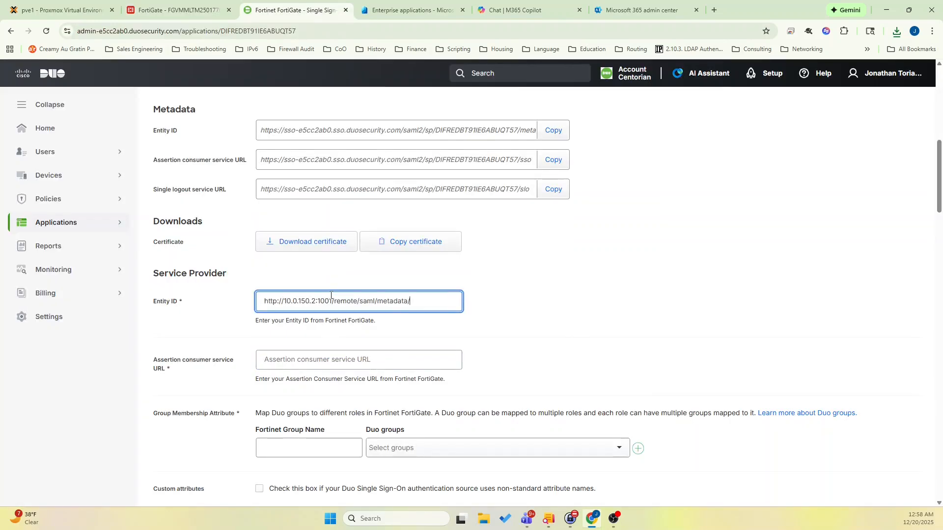
Copy FortiGate's assertion consumer service URL into the matching Service Provider field in Duo.
{"action": "left_click", "coordinate": [201, 9]}
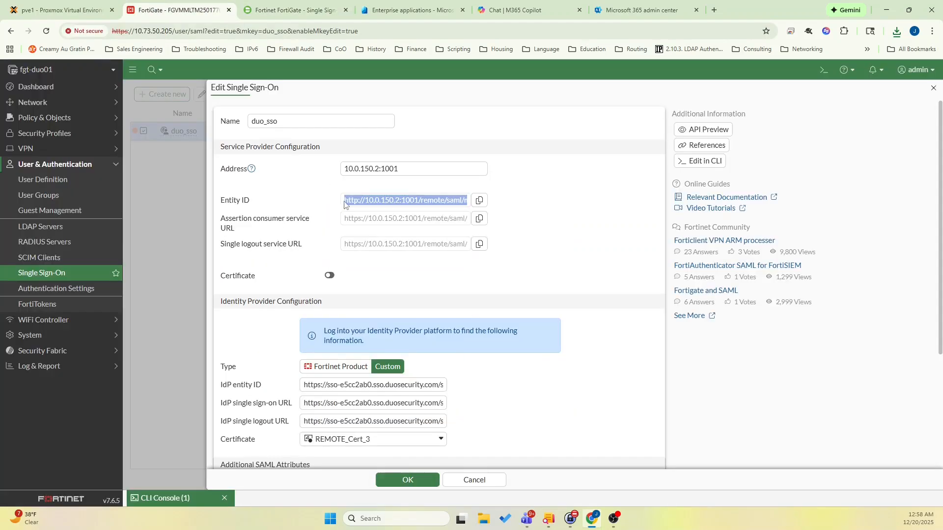
{"action": "triple_click", "coordinate": [378, 222]}
{"action": "key", "text": "ctrl+c"}
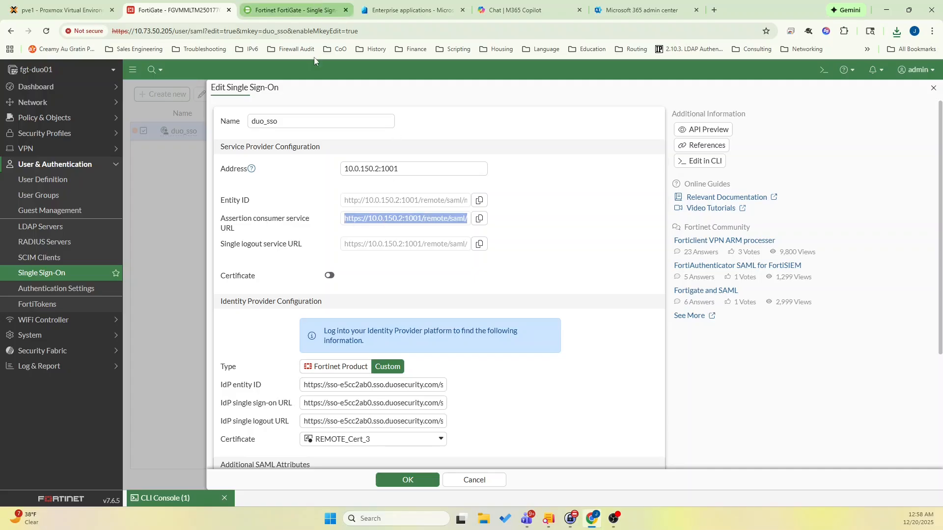
{"action": "left_click", "coordinate": [295, 10]}
{"action": "left_click", "coordinate": [308, 361]}
{"action": "key", "text": "ctrl+v"}
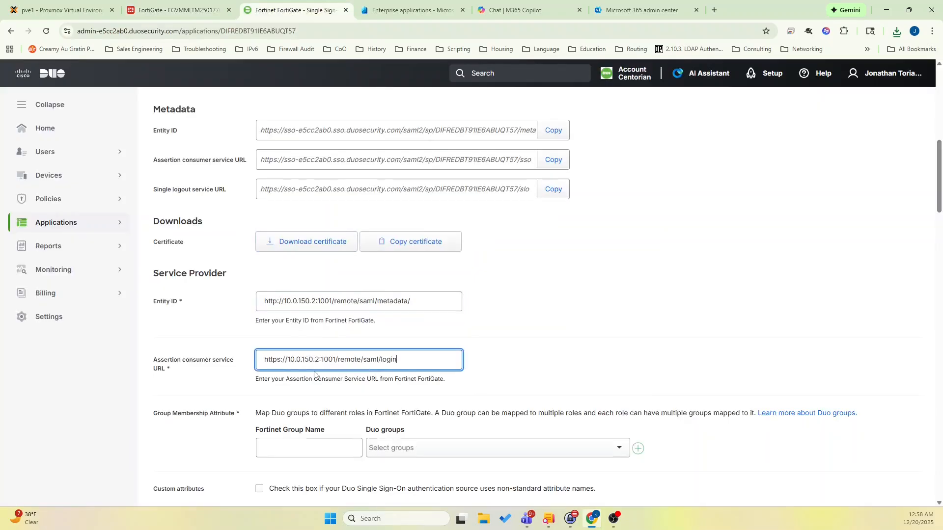
Map the Fortinet group name vpn_users to the Duo group CENTUSERS from the Microsoft Entra ID sync.
{"action": "scroll", "coordinate": [314, 374], "scroll_direction": "down", "scroll_amount": 4}
{"action": "left_click", "coordinate": [306, 247]}
{"action": "type", "text": "vpn_user"}
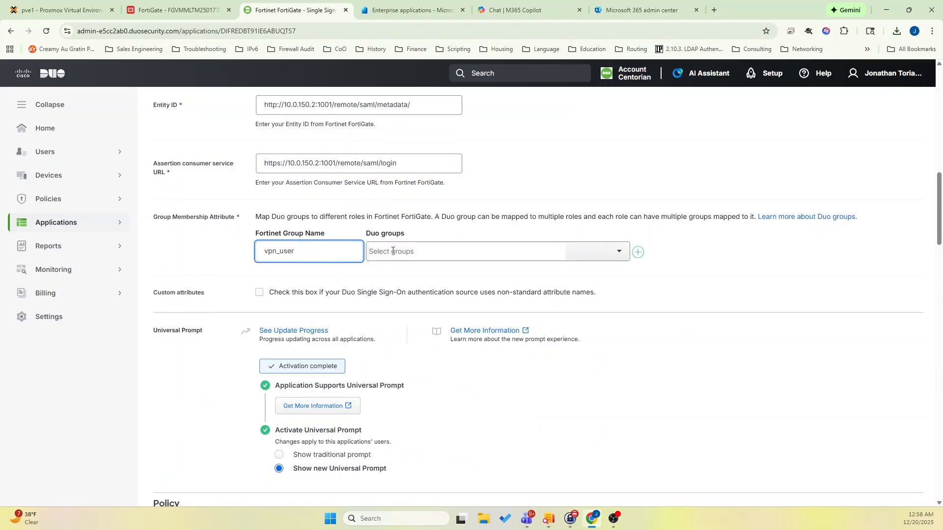
{"action": "type", "text": "s"}
{"action": "left_click", "coordinate": [392, 251]}
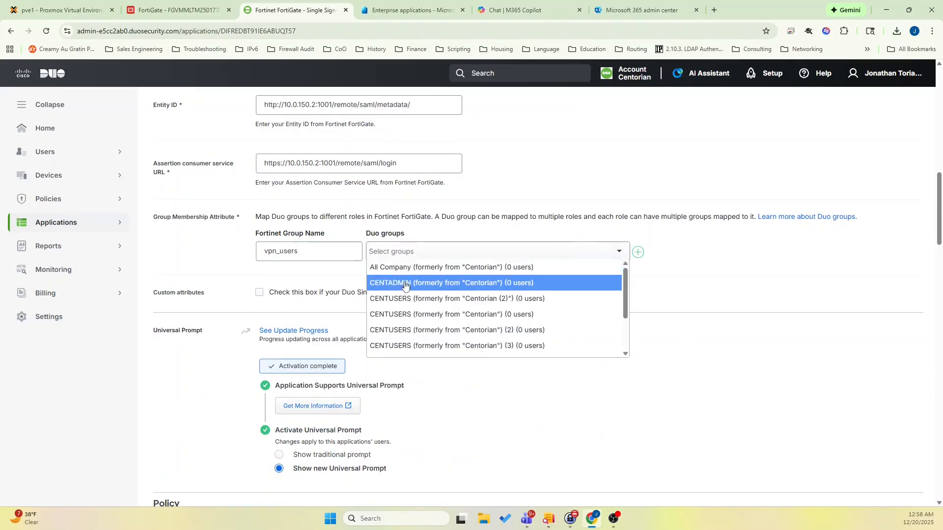
{"action": "scroll", "coordinate": [448, 349], "scroll_direction": "down", "scroll_amount": 2}
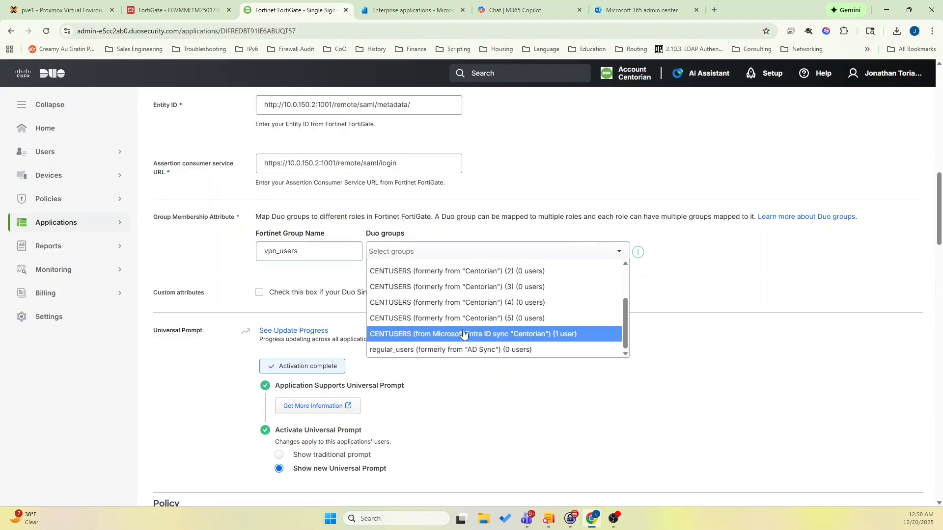
{"action": "left_click", "coordinate": [463, 333]}
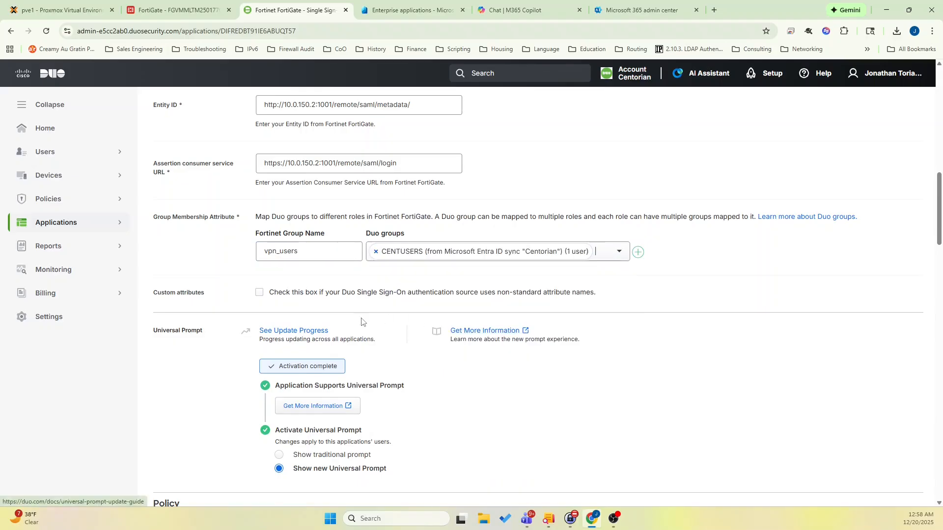
Inspect the custom attributes options, leave them disabled, and save the Duo FortiGate application.
{"action": "left_click", "coordinate": [258, 293]}
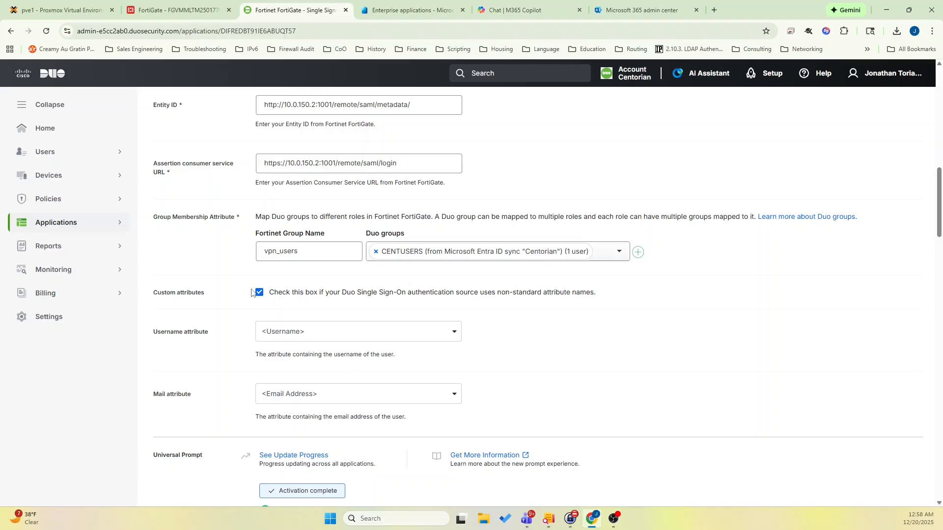
{"action": "left_click", "coordinate": [258, 293]}
{"action": "scroll", "coordinate": [326, 374], "scroll_direction": "down", "scroll_amount": 4}
{"action": "scroll", "coordinate": [327, 374], "scroll_direction": "down", "scroll_amount": 15}
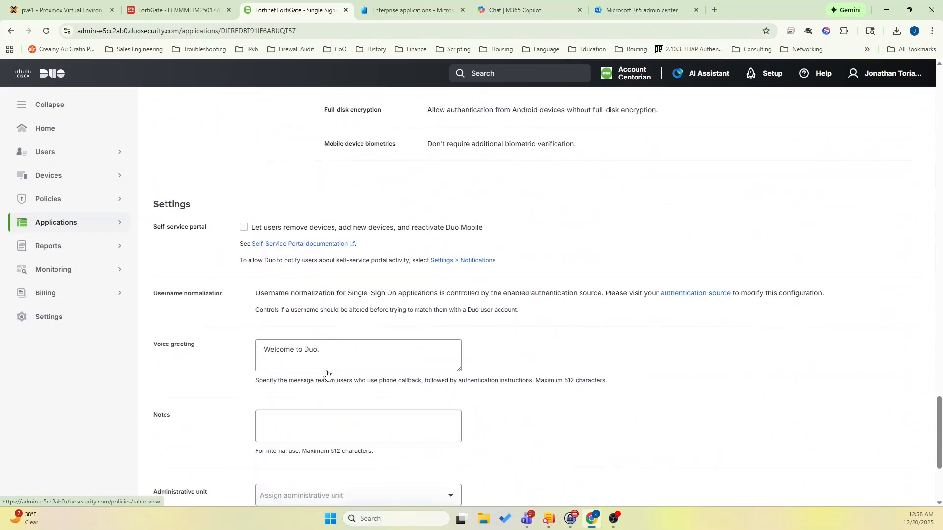
{"action": "scroll", "coordinate": [326, 374], "scroll_direction": "down", "scroll_amount": 4}
{"action": "left_click", "coordinate": [274, 421]}
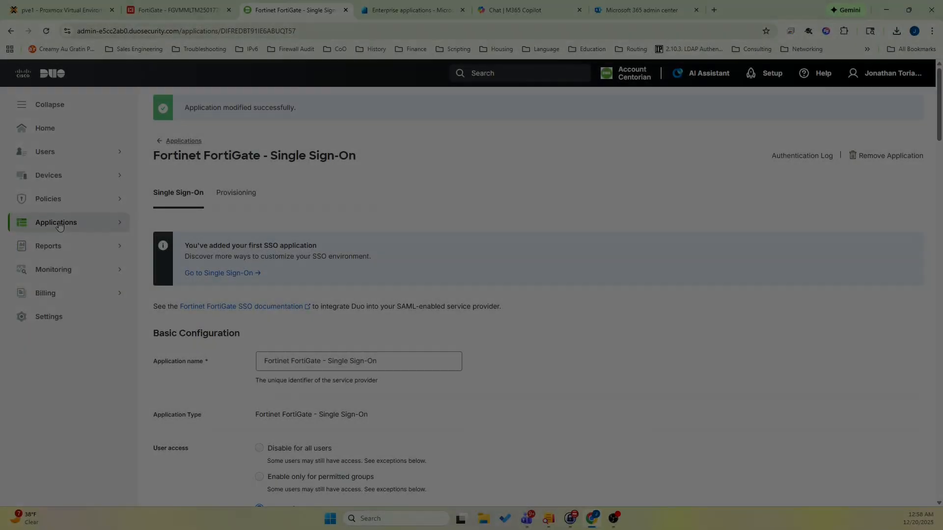
Add a SAML Identity Provider as an external authentication source in Duo's single sign-on settings.
{"action": "left_click", "coordinate": [58, 223]}
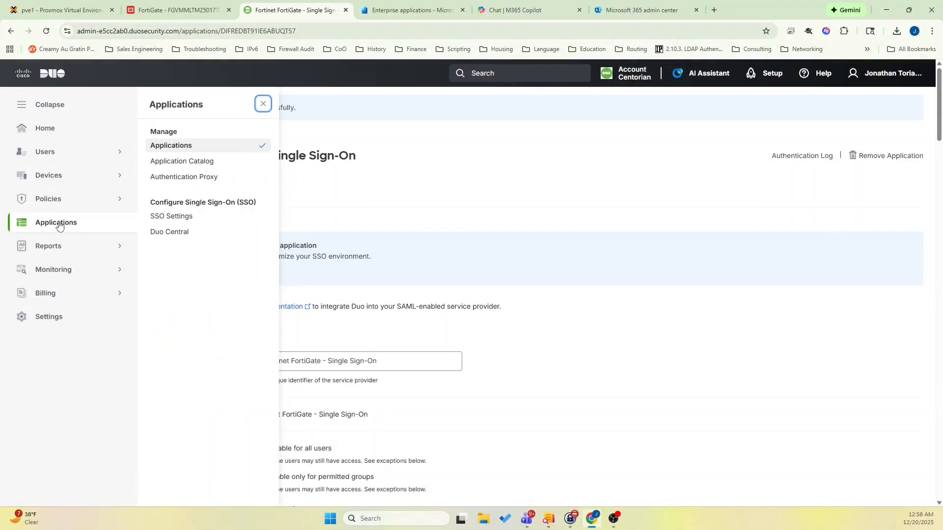
{"action": "left_click", "coordinate": [157, 216]}
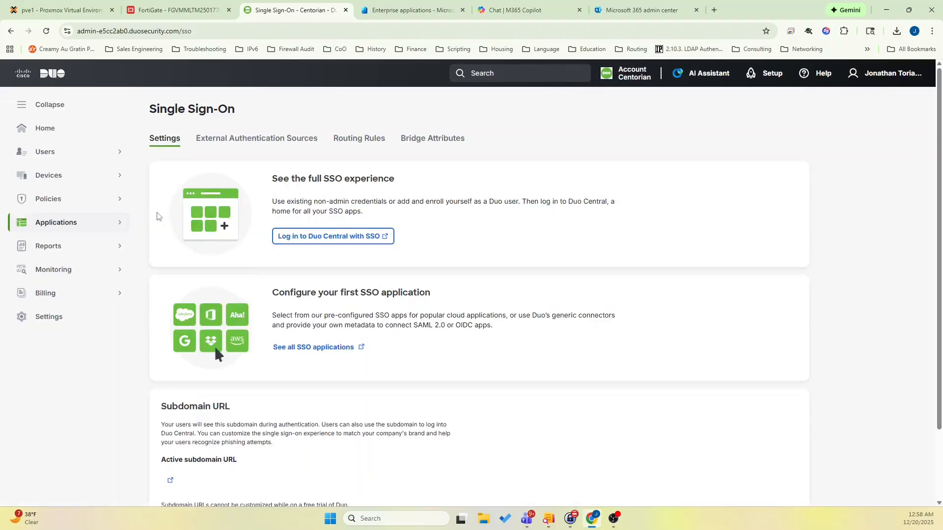
{"action": "scroll", "coordinate": [218, 363], "scroll_direction": "down", "scroll_amount": 6}
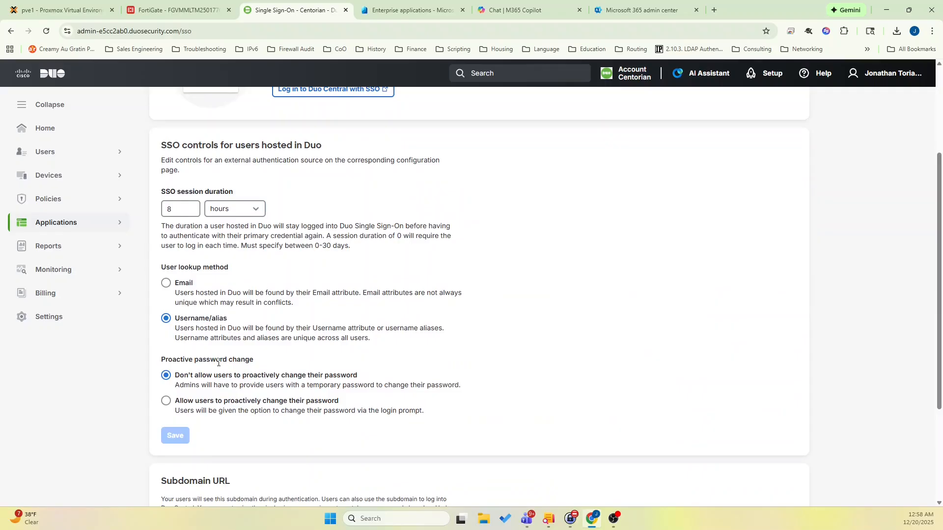
{"action": "scroll", "coordinate": [219, 363], "scroll_direction": "up", "scroll_amount": 6}
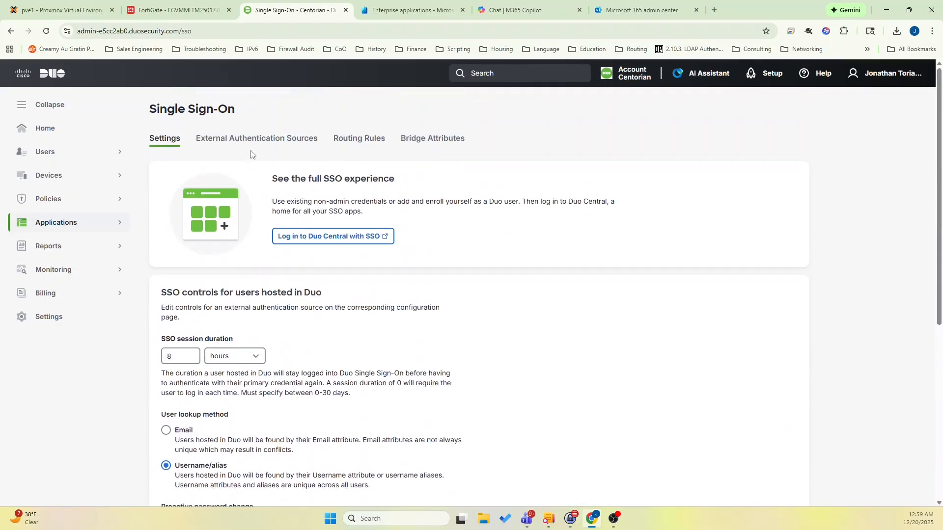
{"action": "left_click", "coordinate": [255, 142]}
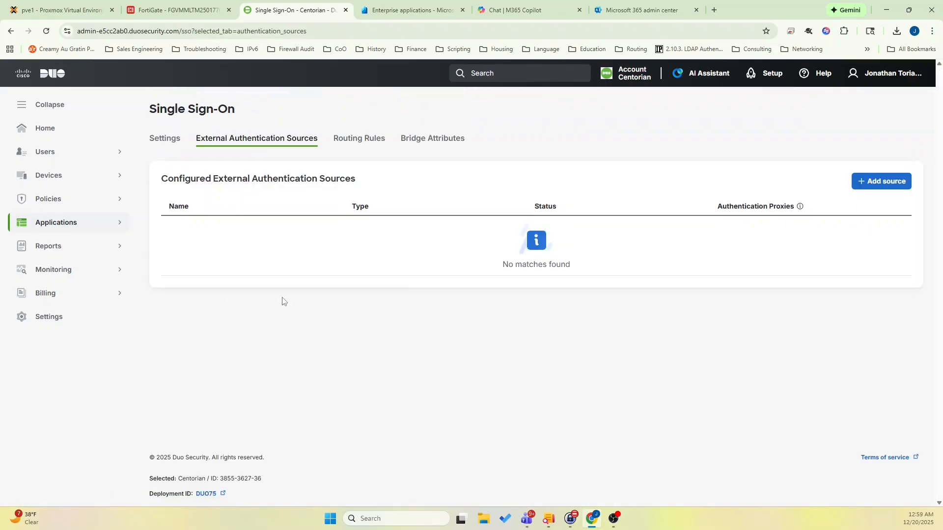
{"action": "left_click", "coordinate": [873, 185]}
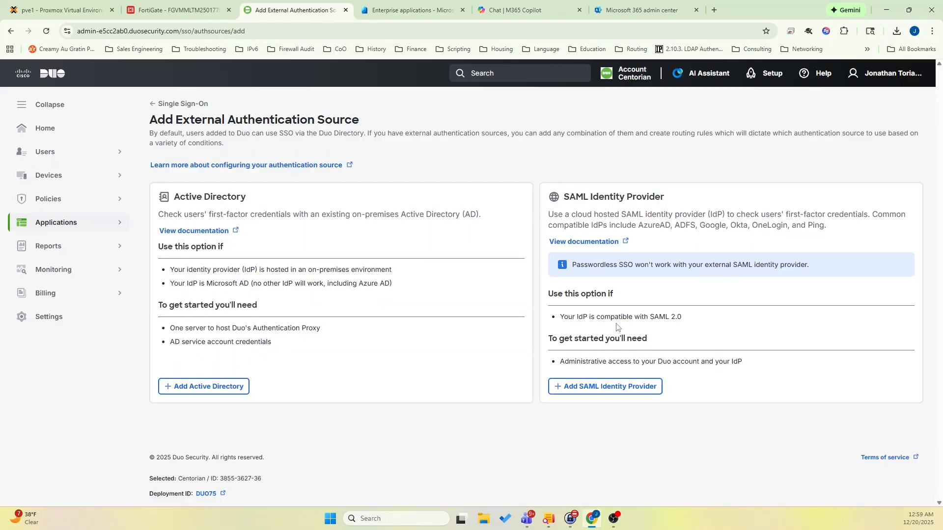
{"action": "left_click", "coordinate": [620, 388]}
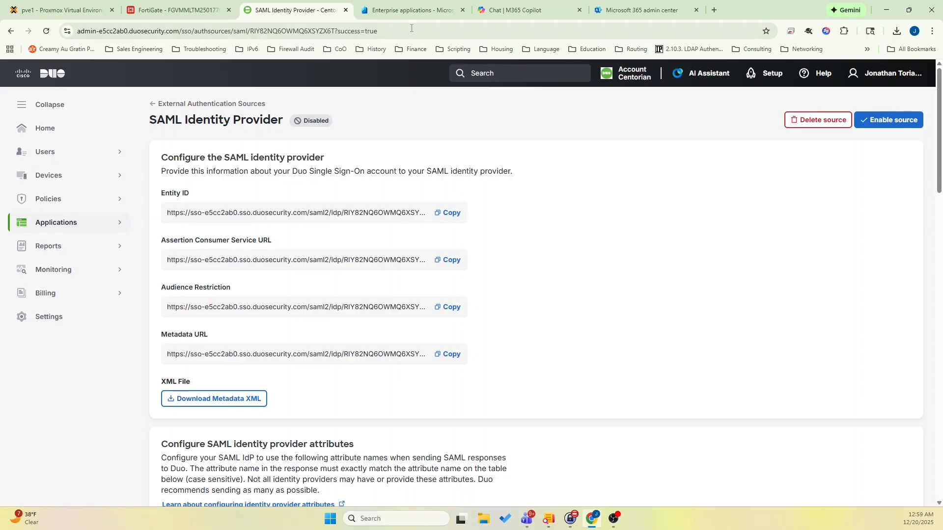
Switch to the Microsoft Entra admin center and create a non-gallery enterprise application named Duo SSO.
{"action": "left_click", "coordinate": [415, 12]}
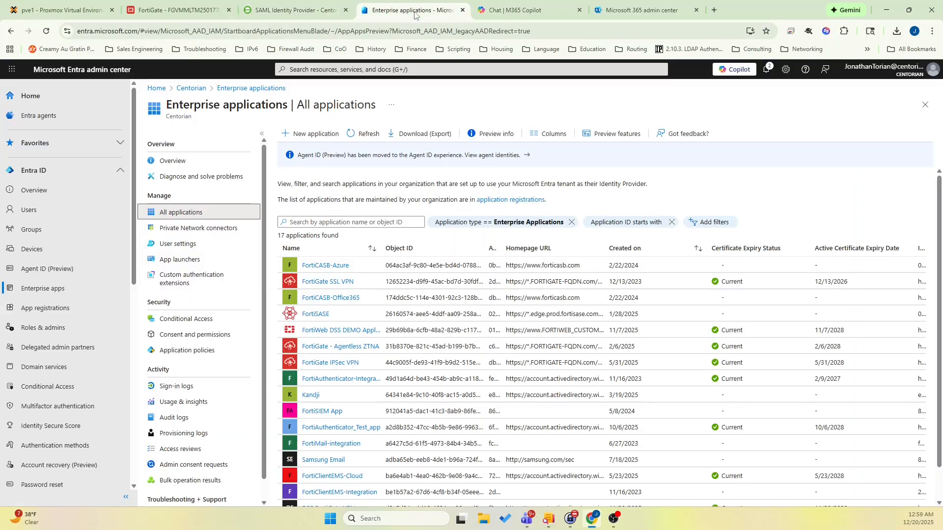
{"action": "left_click", "coordinate": [315, 140]}
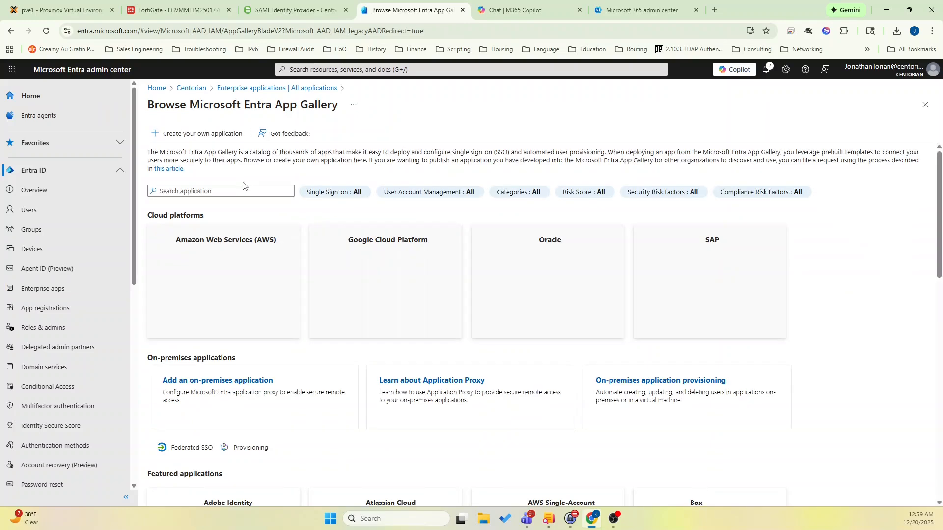
{"action": "left_click", "coordinate": [210, 136]}
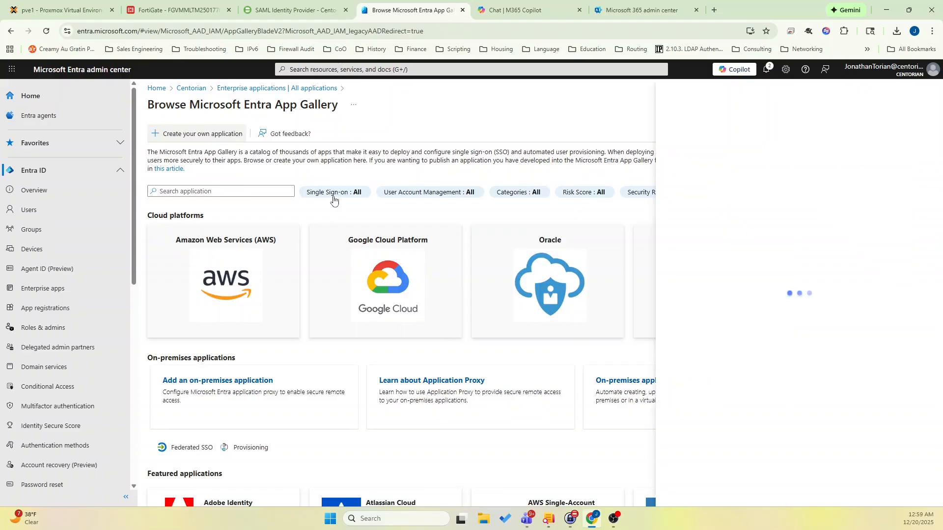
{"action": "type", "text": "Duo SSO"}
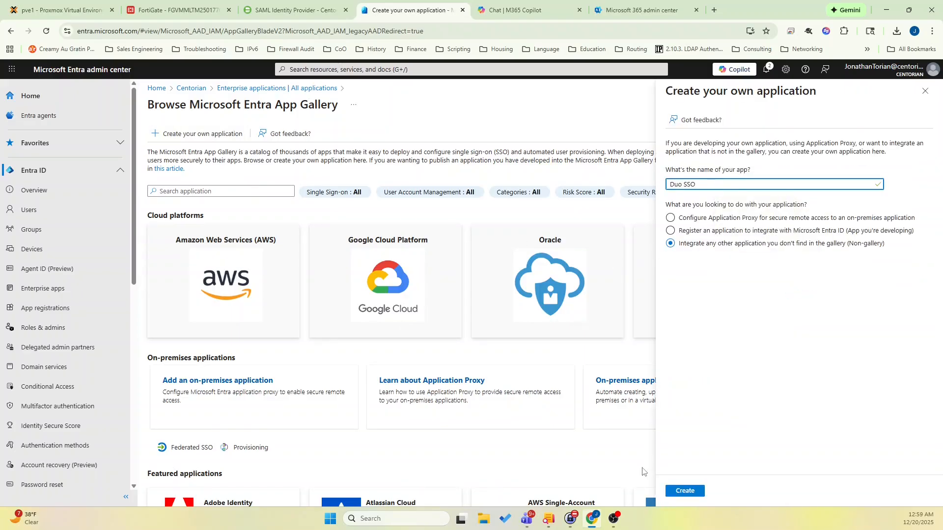
{"action": "left_click", "coordinate": [671, 489]}
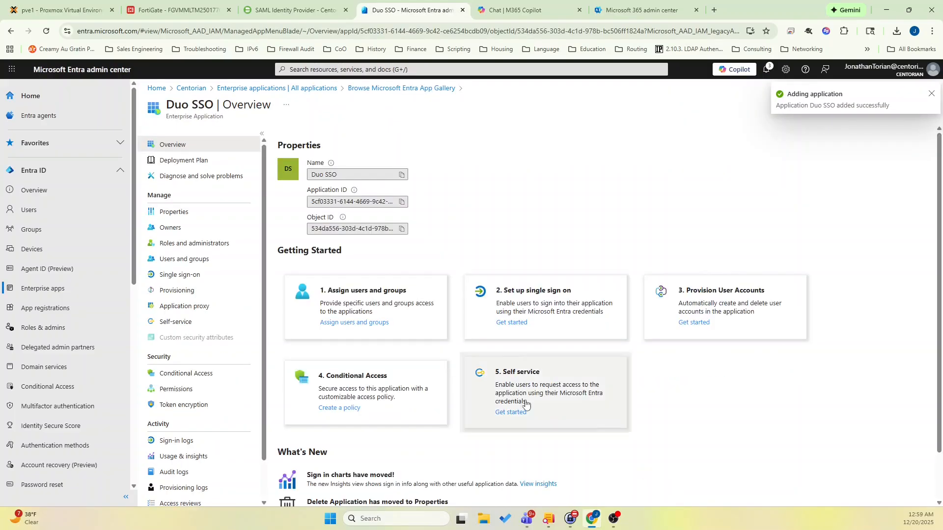
Assign the CENTUSERS group to the Duo SSO enterprise application.
{"action": "left_click", "coordinate": [362, 328]}
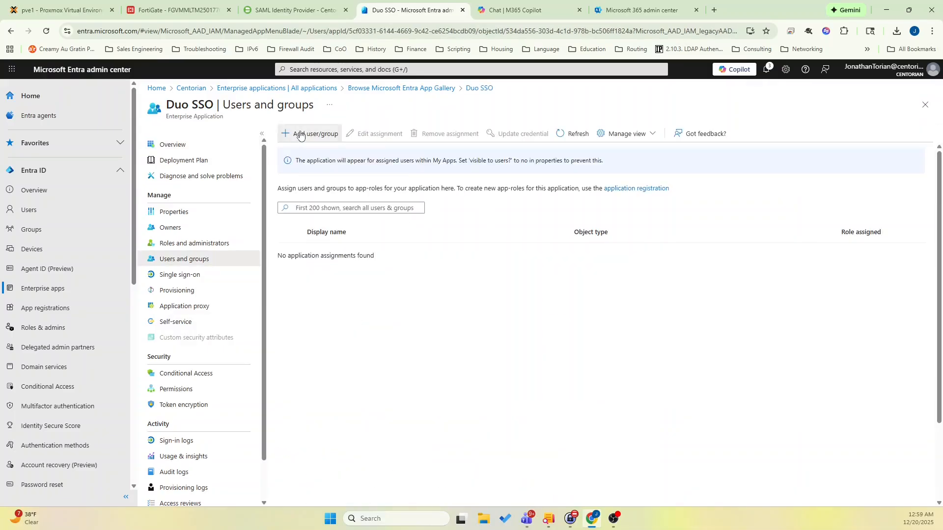
{"action": "left_click", "coordinate": [301, 135]}
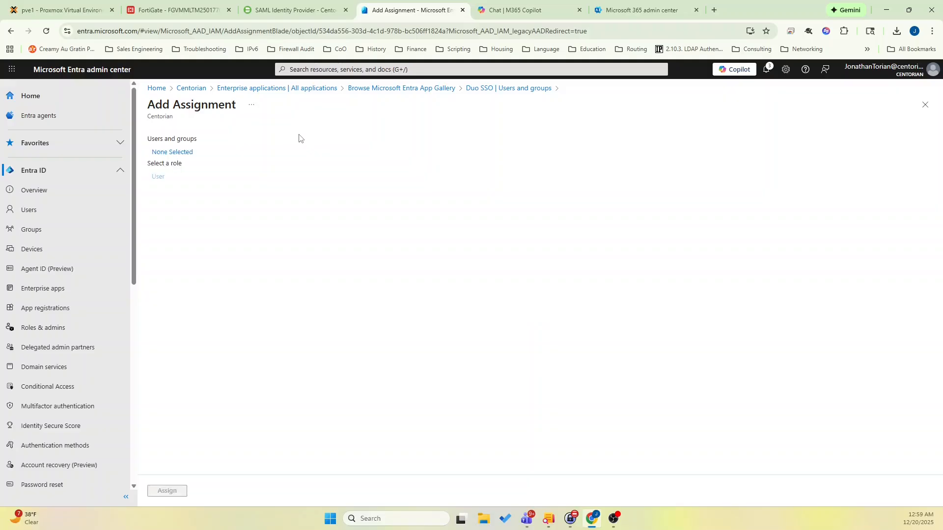
{"action": "left_click", "coordinate": [185, 157]}
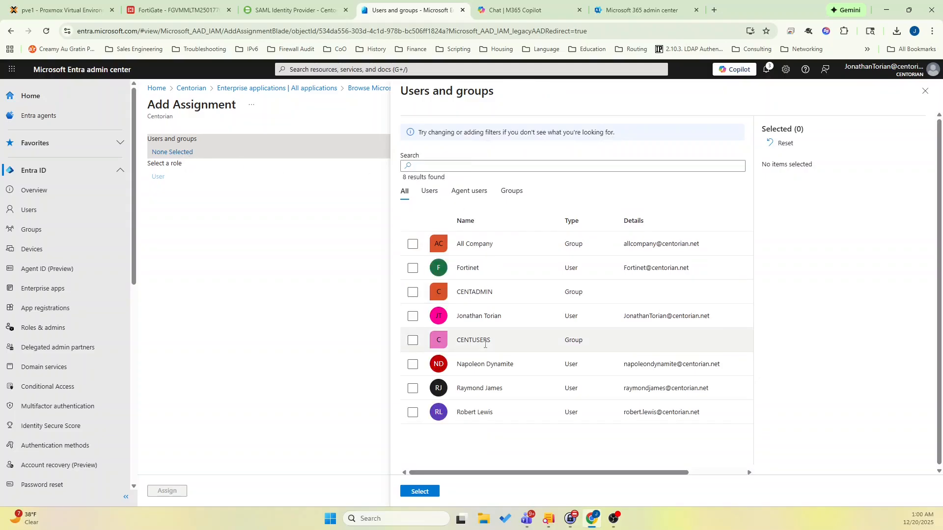
{"action": "left_click", "coordinate": [412, 341]}
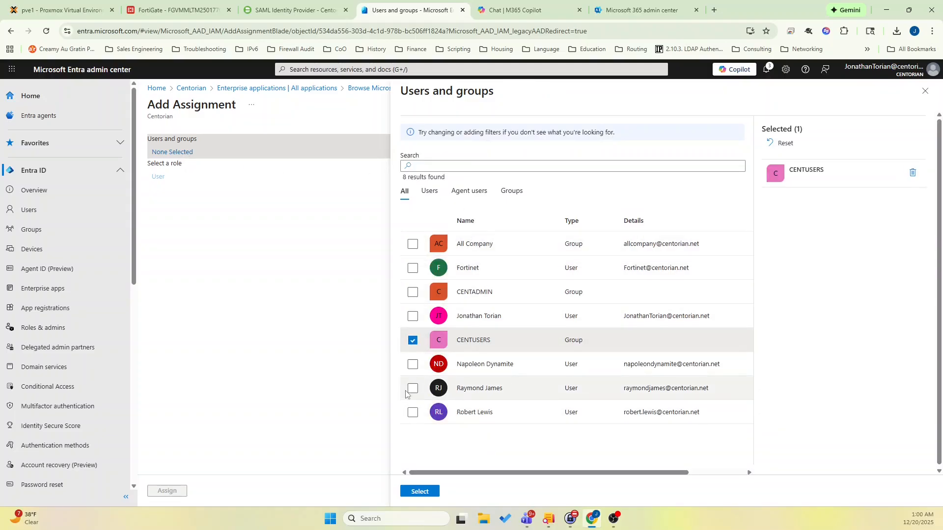
{"action": "left_click", "coordinate": [422, 493]}
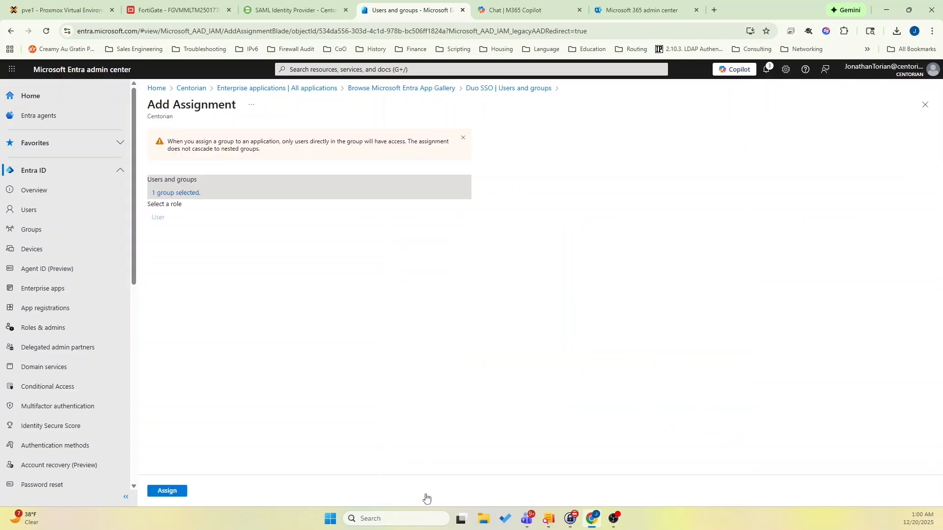
{"action": "left_click", "coordinate": [179, 490]}
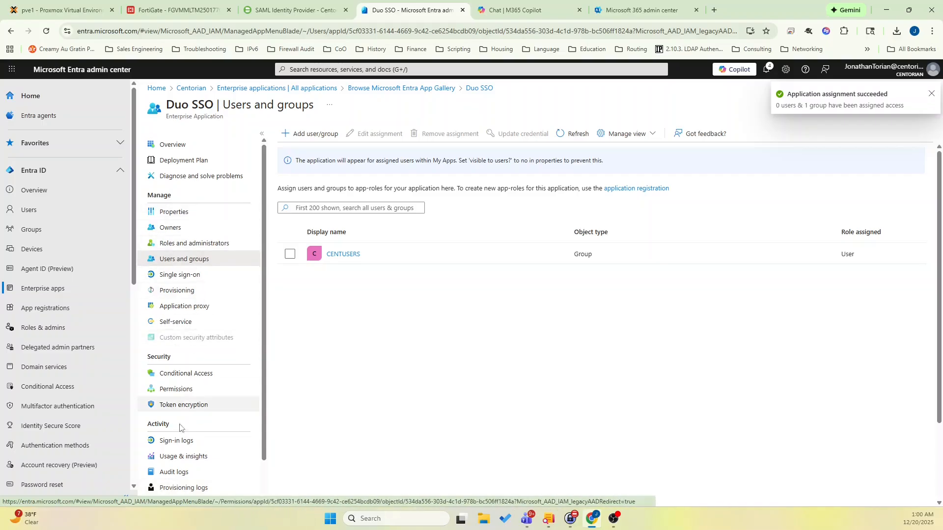
Open the Duo SSO app's basic SAML configuration and add the Entity ID copied from Duo's SAML Identity Provider page as the identifier.
{"action": "left_click", "coordinate": [193, 277]}
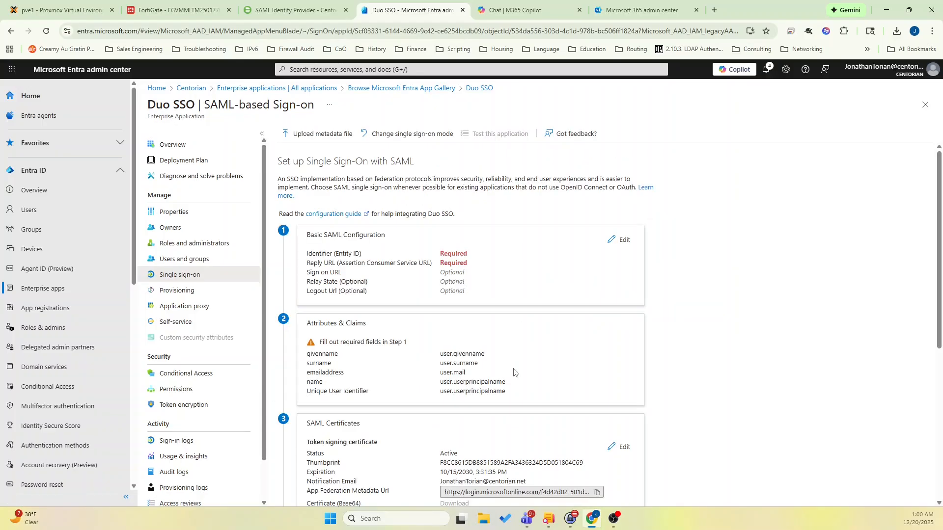
{"action": "left_click", "coordinate": [619, 239]}
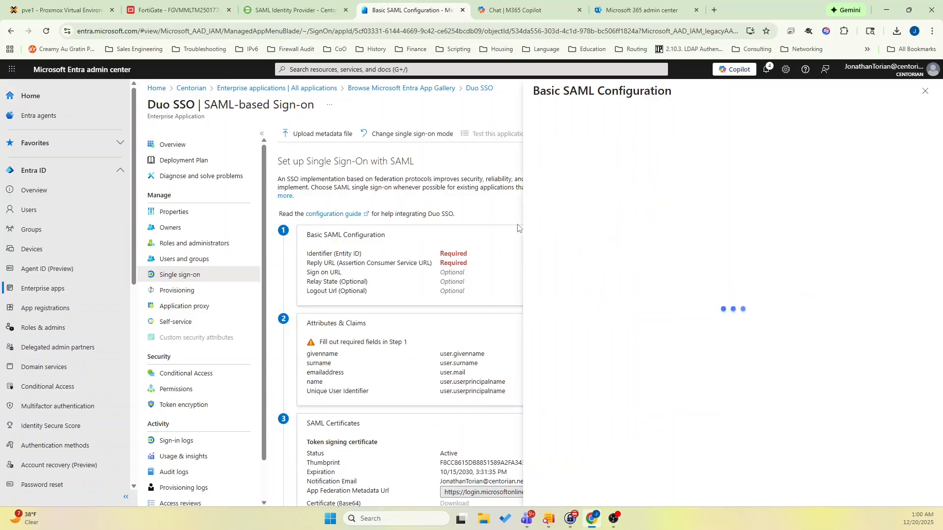
{"action": "left_click", "coordinate": [319, 4]}
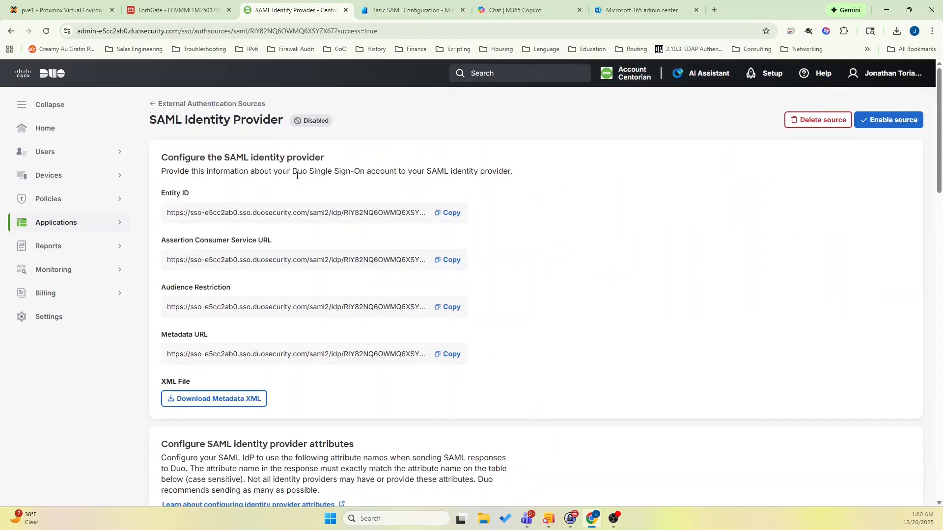
{"action": "left_click", "coordinate": [452, 214]}
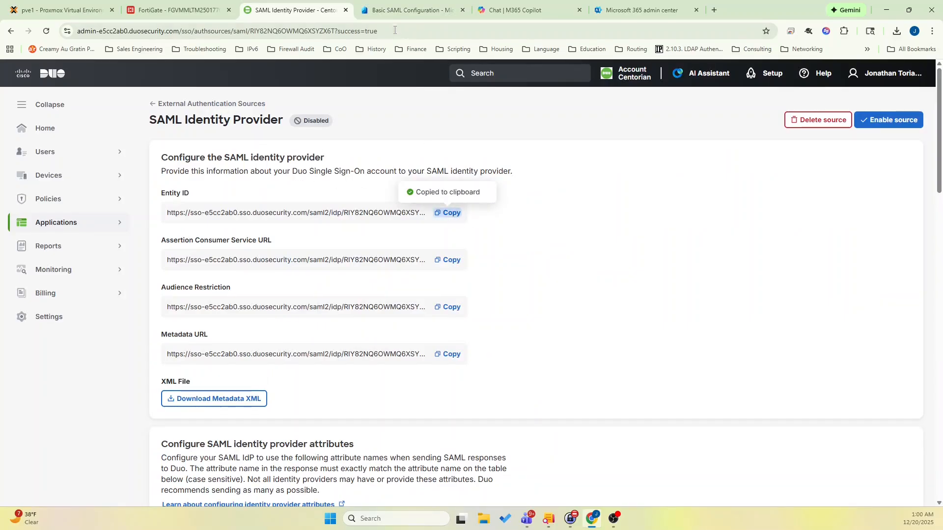
{"action": "left_click", "coordinate": [397, 12]}
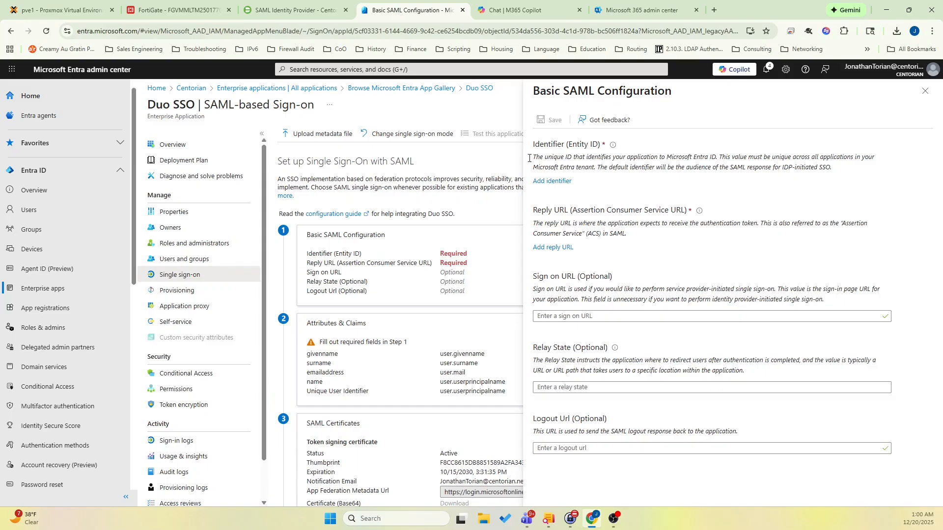
{"action": "left_click", "coordinate": [551, 181]}
{"action": "left_click", "coordinate": [595, 201]}
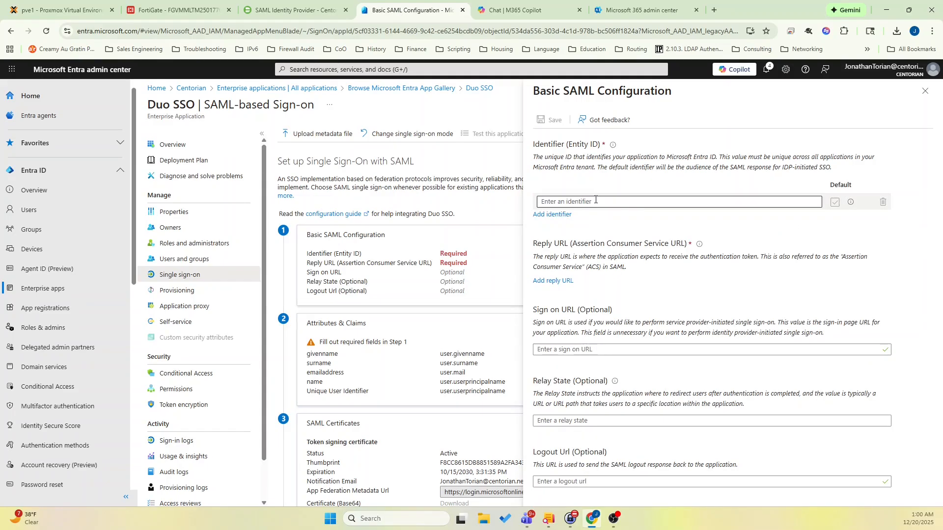
{"action": "key", "text": "ctrl+v"}
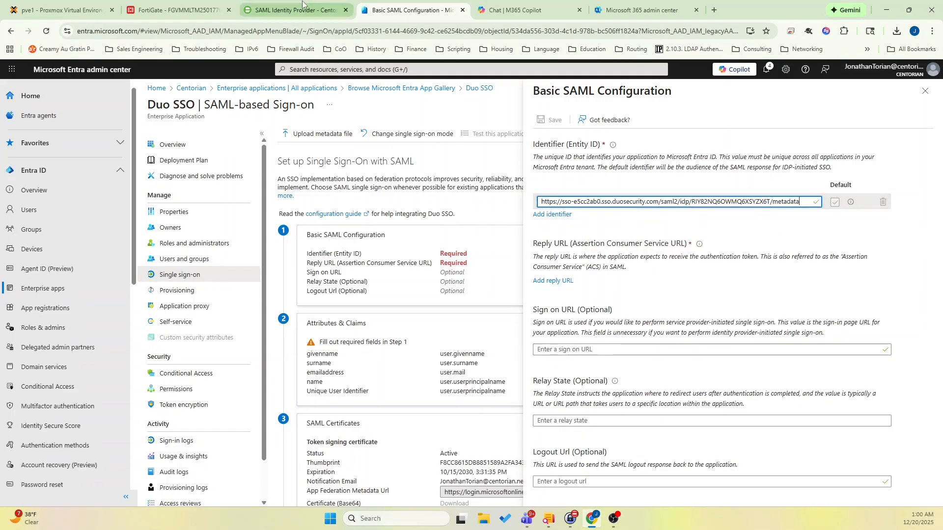
Add Duo's Assertion Consumer Service URL as the reply URL in the basic SAML configuration and save it.
{"action": "left_click", "coordinate": [302, 8]}
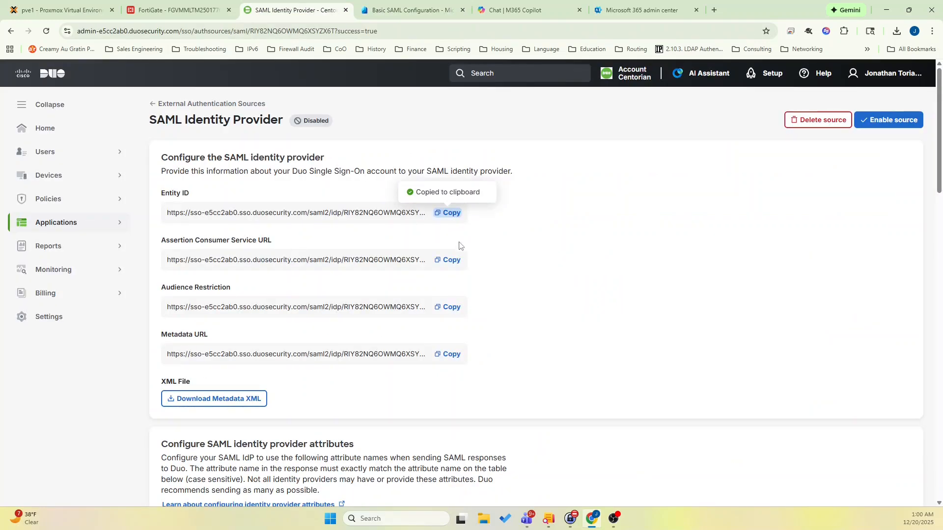
{"action": "left_click", "coordinate": [452, 261]}
{"action": "left_click", "coordinate": [415, 7]}
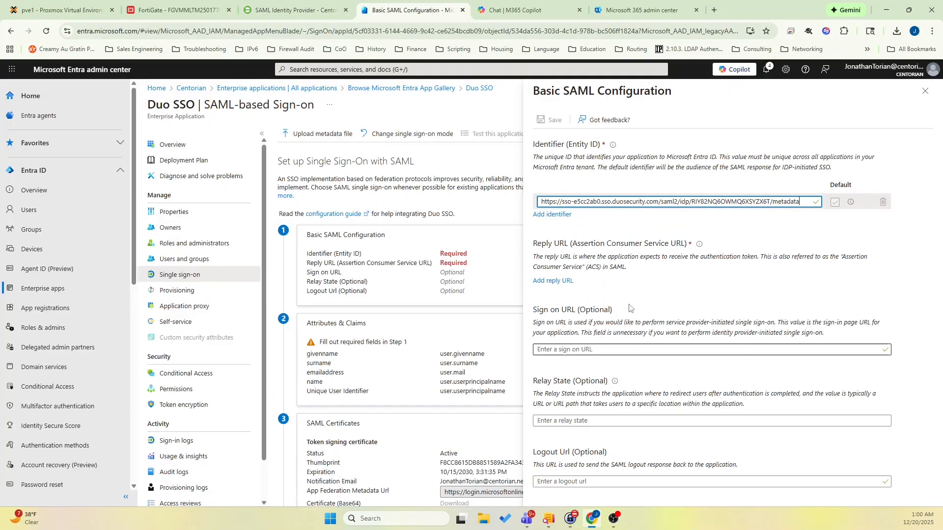
{"action": "left_click", "coordinate": [553, 281]}
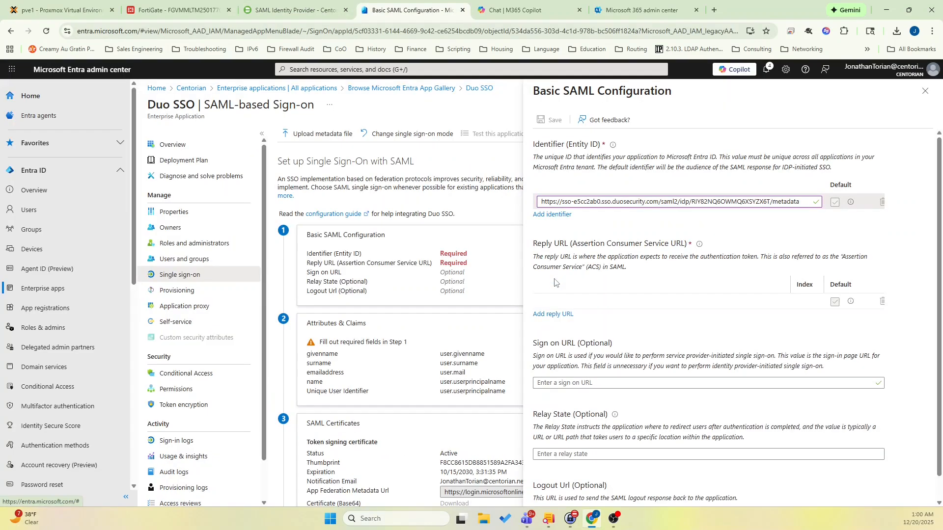
{"action": "left_click", "coordinate": [609, 300]}
{"action": "key", "text": "ctrl+v"}
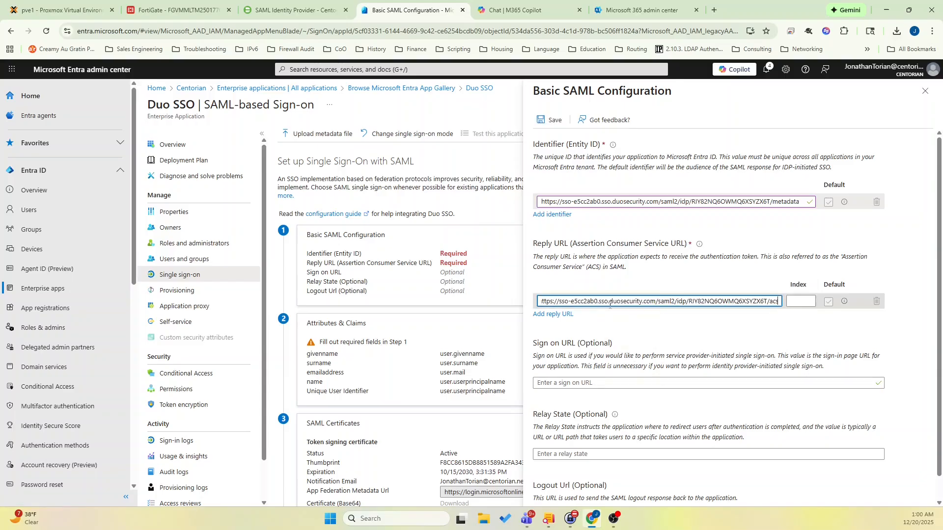
{"action": "scroll", "coordinate": [610, 306], "scroll_direction": "down", "scroll_amount": 1}
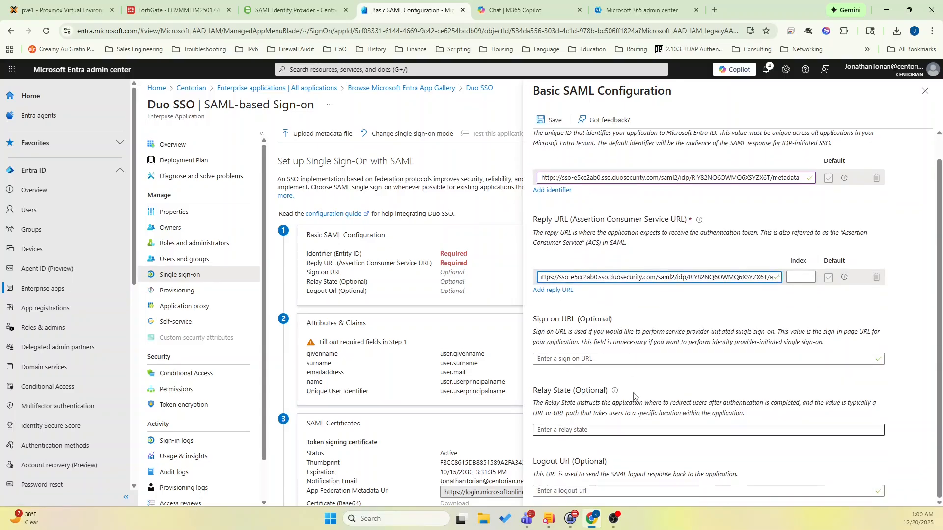
{"action": "left_click", "coordinate": [545, 121]}
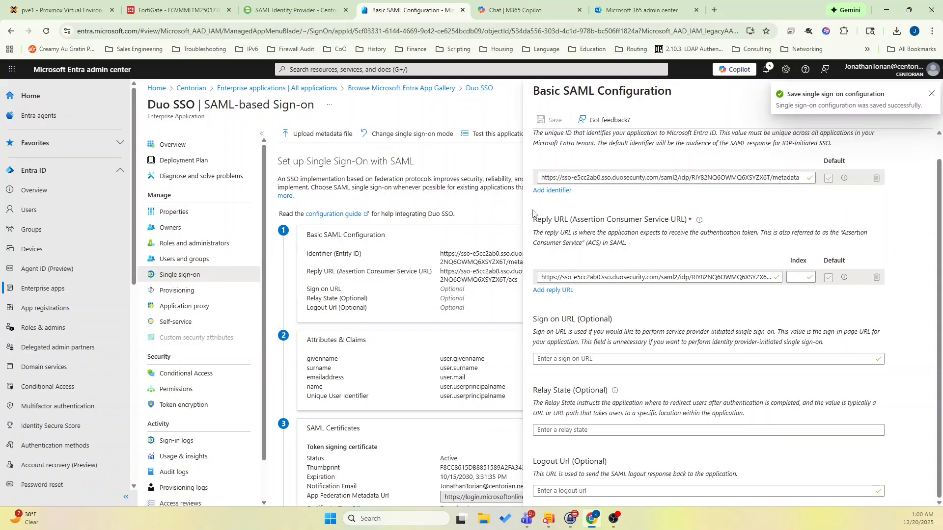
Review Duo's required SAML attributes and its documentation on the matching Entra claim names and source attributes.
{"action": "left_click", "coordinate": [273, 11]}
{"action": "scroll", "coordinate": [324, 268], "scroll_direction": "down", "scroll_amount": 5}
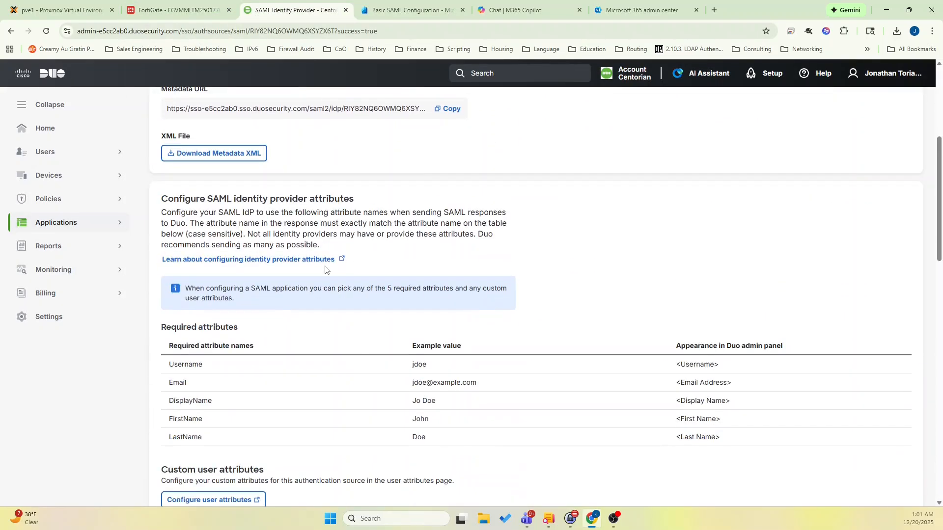
{"action": "scroll", "coordinate": [329, 273], "scroll_direction": "down", "scroll_amount": 1}
{"action": "scroll", "coordinate": [333, 268], "scroll_direction": "up", "scroll_amount": 1}
{"action": "left_click", "coordinate": [334, 260]}
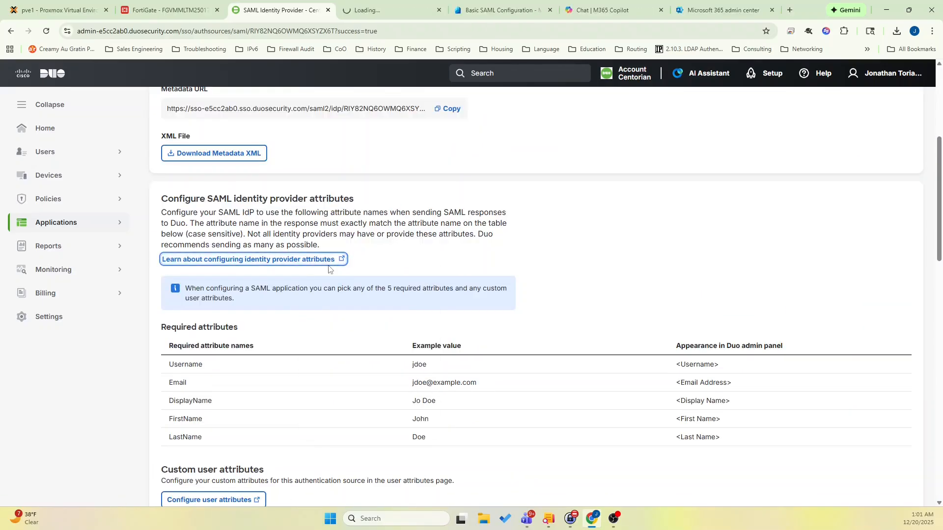
{"action": "left_click_drag", "start_coordinate": [331, 166], "coordinate": [708, 279]}
{"action": "left_click", "coordinate": [753, 299]}
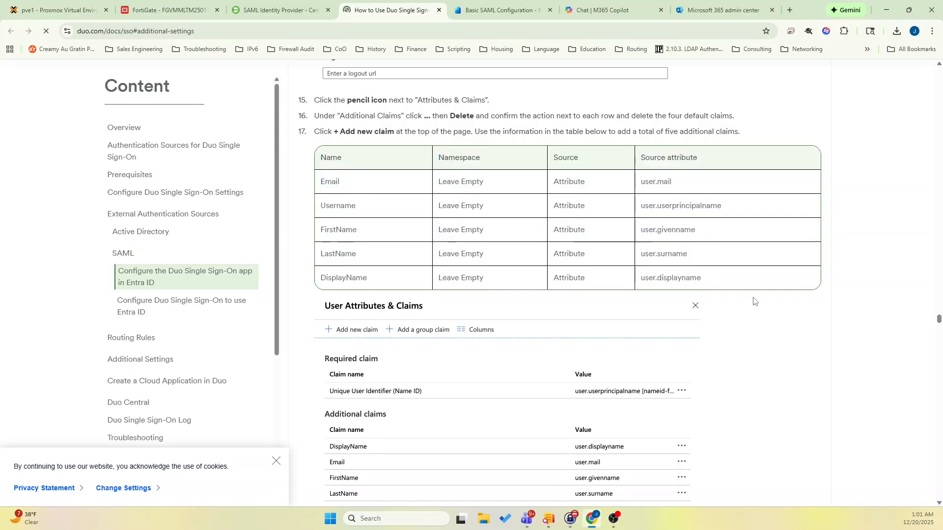
{"action": "left_click", "coordinate": [280, 10]}
{"action": "left_click", "coordinate": [500, 9]}
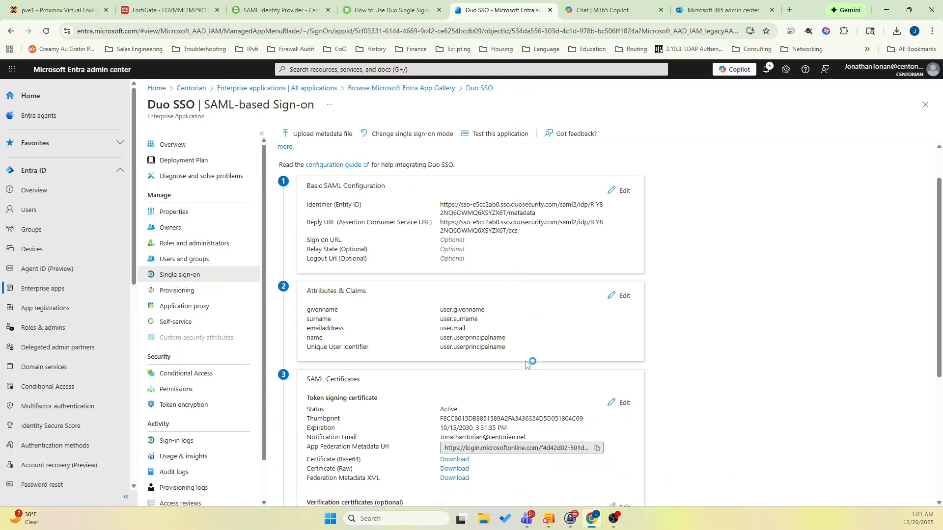
Edit the Duo SSO app's attributes and claims, adding and saving an Email claim with source attribute user.mail.
{"action": "left_click", "coordinate": [619, 297]}
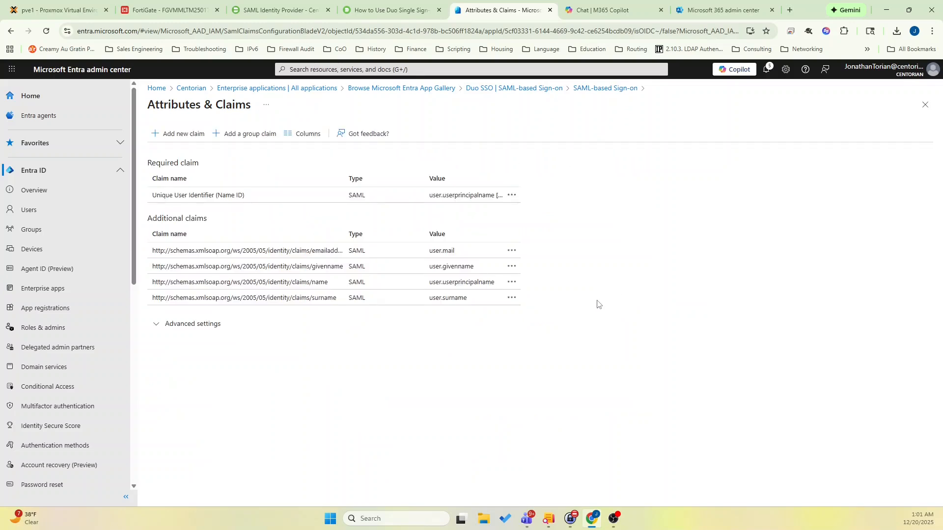
{"action": "left_click", "coordinate": [191, 140]}
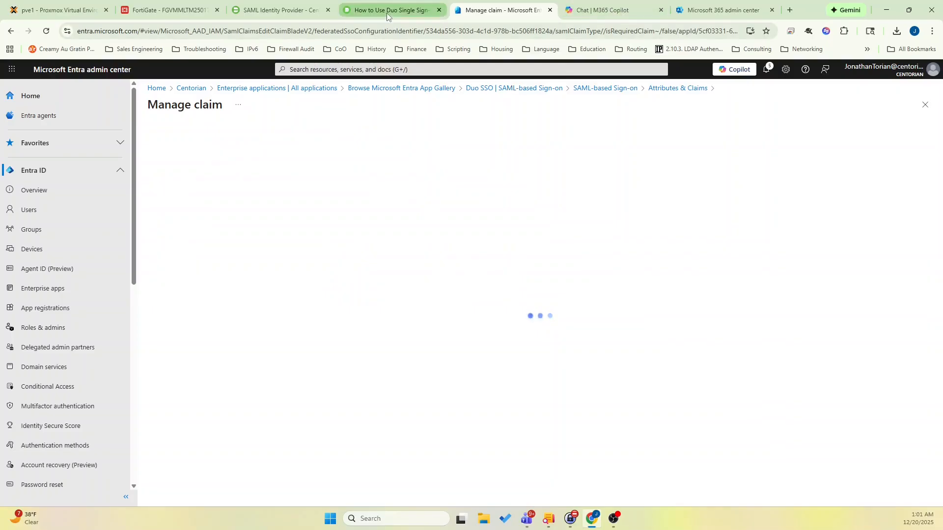
{"action": "left_click", "coordinate": [388, 15]}
{"action": "left_click", "coordinate": [439, 10]}
{"action": "left_click", "coordinate": [278, 154]}
{"action": "type", "text": "Email"}
{"action": "left_click", "coordinate": [297, 235]}
{"action": "type", "text": "user.mail"}
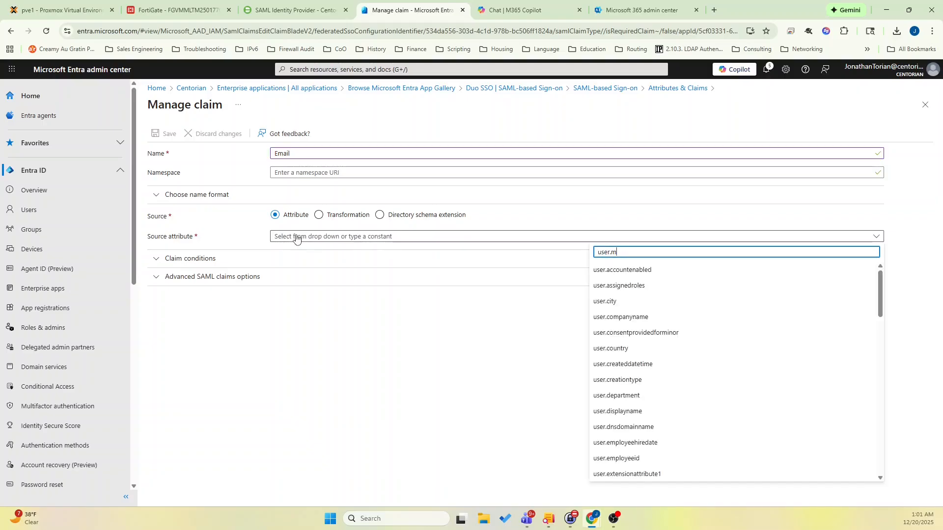
{"action": "left_click", "coordinate": [605, 269]}
{"action": "left_click", "coordinate": [172, 134]}
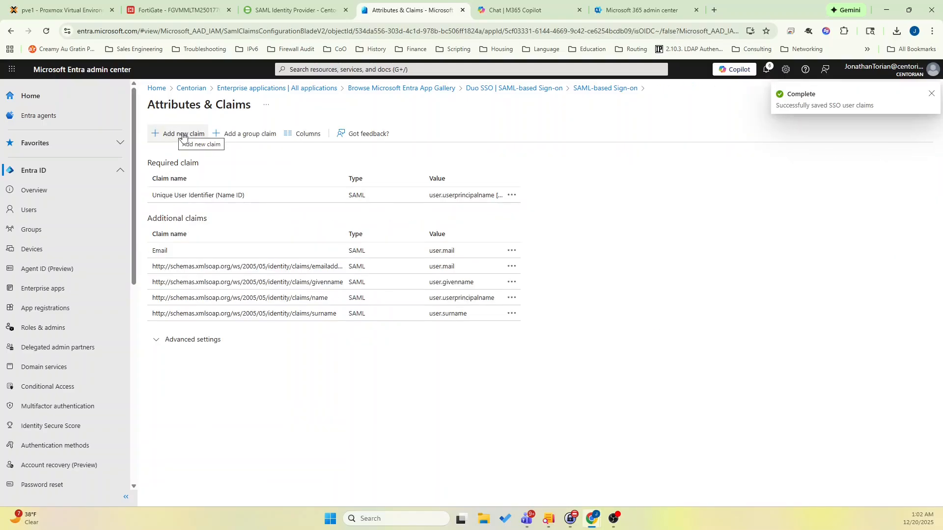
Add and save a Username claim with source attribute user.userprincipalname.
{"action": "left_click", "coordinate": [175, 132]}
{"action": "left_click", "coordinate": [289, 152]}
{"action": "type", "text": "Username"}
{"action": "left_click", "coordinate": [306, 237]}
{"action": "type", "text": "userprincipalname"}
{"action": "left_click", "coordinate": [620, 285]}
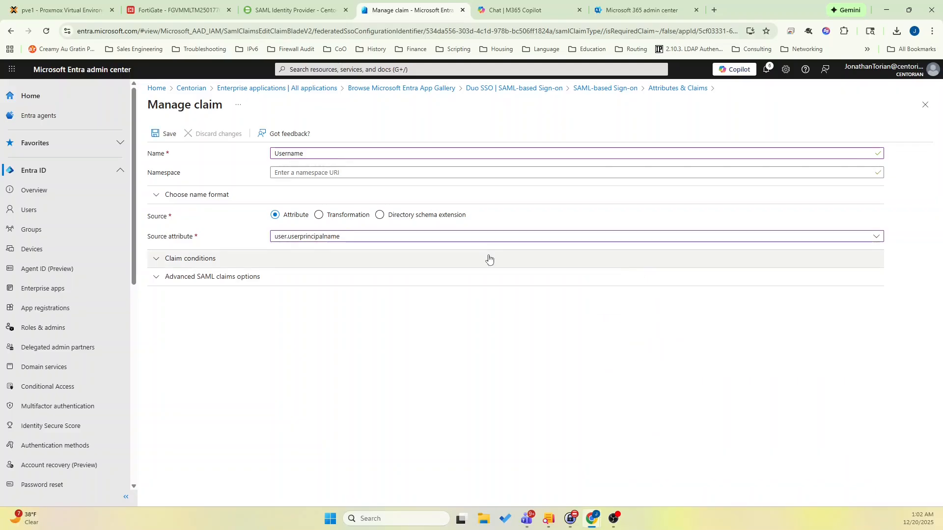
{"action": "left_click", "coordinate": [165, 133]}
Add and save a FirstName claim with source attribute user.givenname.
{"action": "left_click", "coordinate": [171, 134]}
{"action": "left_click", "coordinate": [305, 153]}
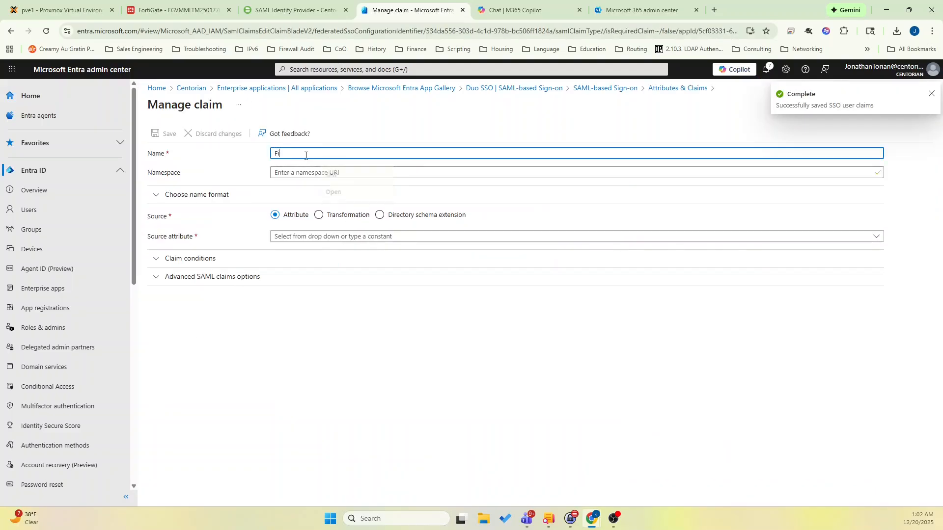
{"action": "type", "text": "FirstName"}
{"action": "left_click", "coordinate": [288, 239]}
{"action": "type", "text": "givenname"}
{"action": "left_click", "coordinate": [619, 269]}
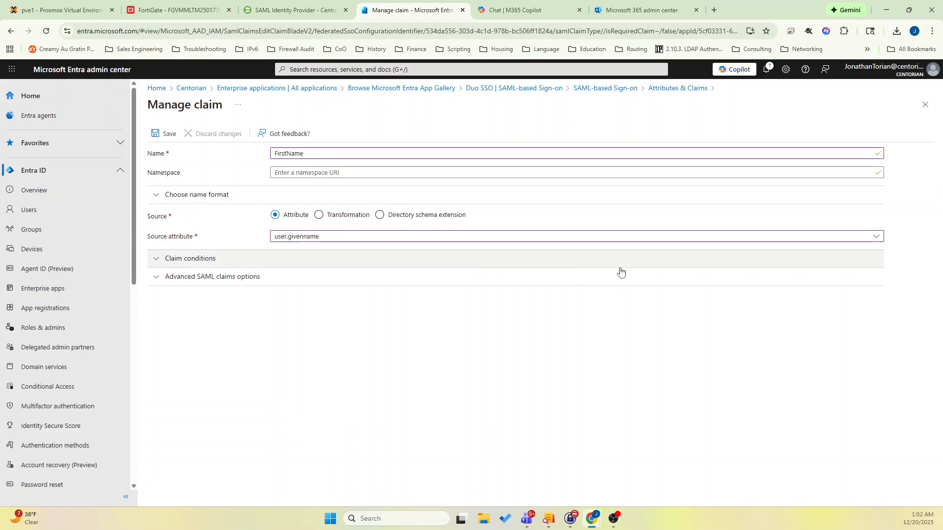
{"action": "left_click", "coordinate": [165, 133]}
Add and save a LastName claim with source attribute user.surname.
{"action": "left_click", "coordinate": [173, 140]}
{"action": "left_click", "coordinate": [305, 153]}
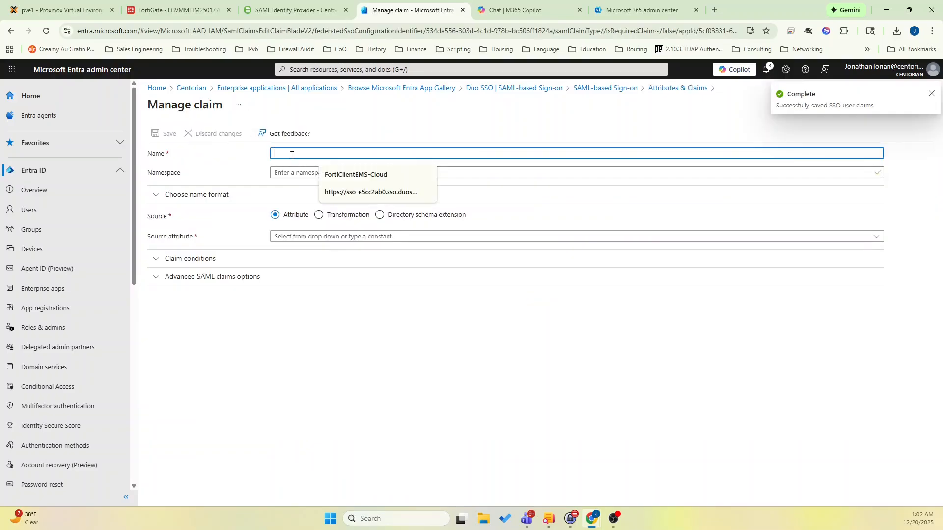
{"action": "type", "text": "LastName"}
{"action": "left_click", "coordinate": [305, 240]}
{"action": "type", "text": "surname"}
{"action": "left_click", "coordinate": [624, 269]}
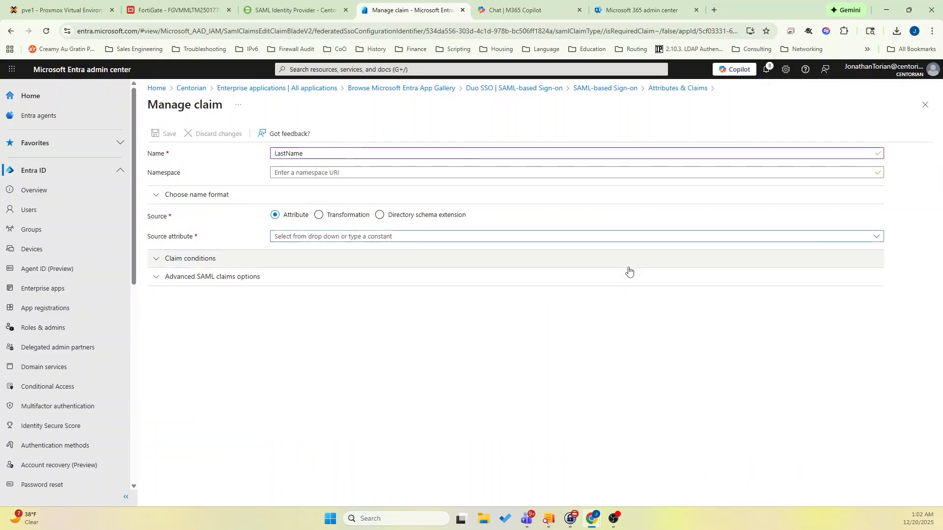
{"action": "left_click", "coordinate": [161, 134]}
Add and save a DisplayName claim with source attribute user.displayname.
{"action": "left_click", "coordinate": [170, 139]}
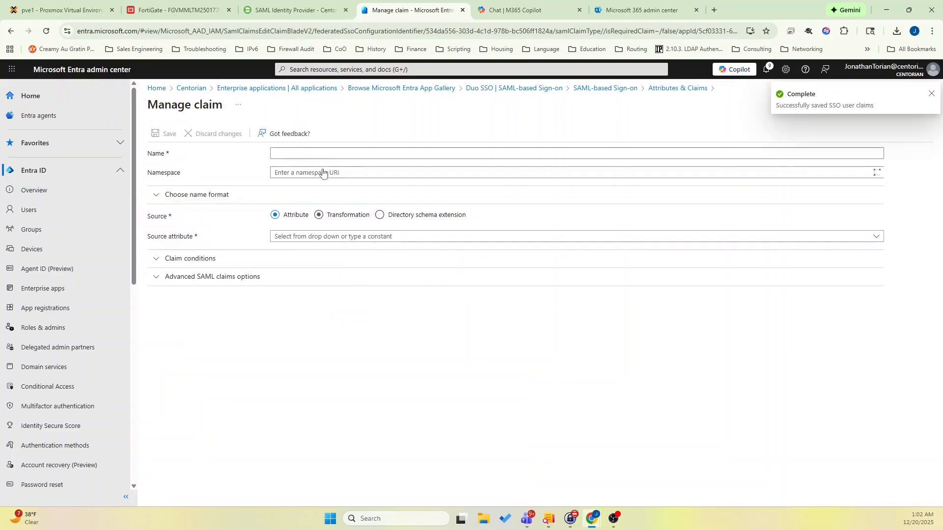
{"action": "left_click", "coordinate": [335, 153]}
{"action": "type", "text": "DisplayName"}
{"action": "left_click", "coordinate": [316, 236]}
{"action": "type", "text": "display"}
{"action": "left_click", "coordinate": [623, 269]}
{"action": "left_click", "coordinate": [165, 134]}
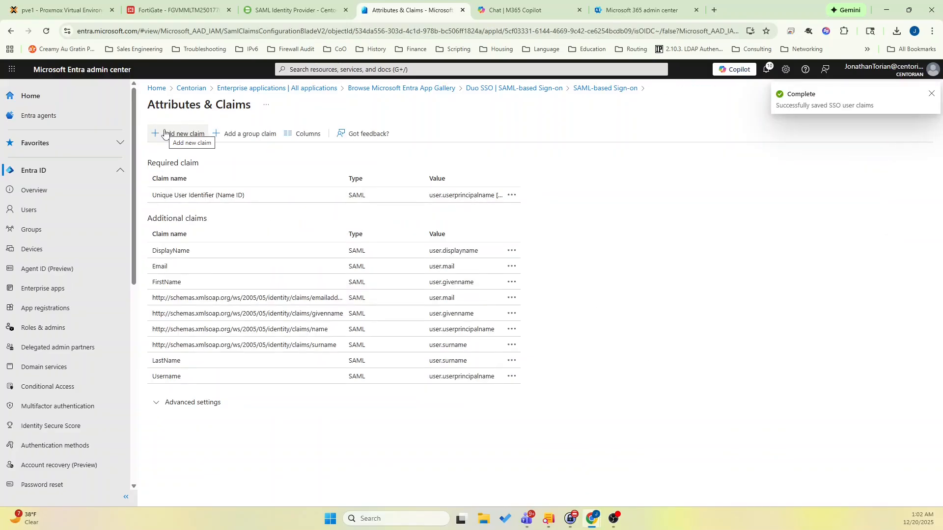
Add a group claim that returns the user's security groups and save it.
{"action": "left_click", "coordinate": [261, 137]}
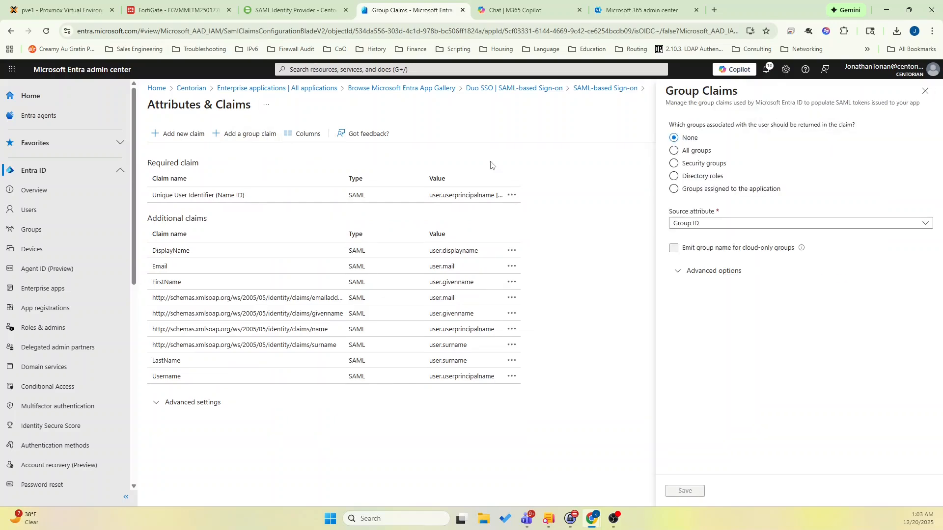
{"action": "left_click", "coordinate": [673, 163]}
{"action": "left_click", "coordinate": [684, 491]}
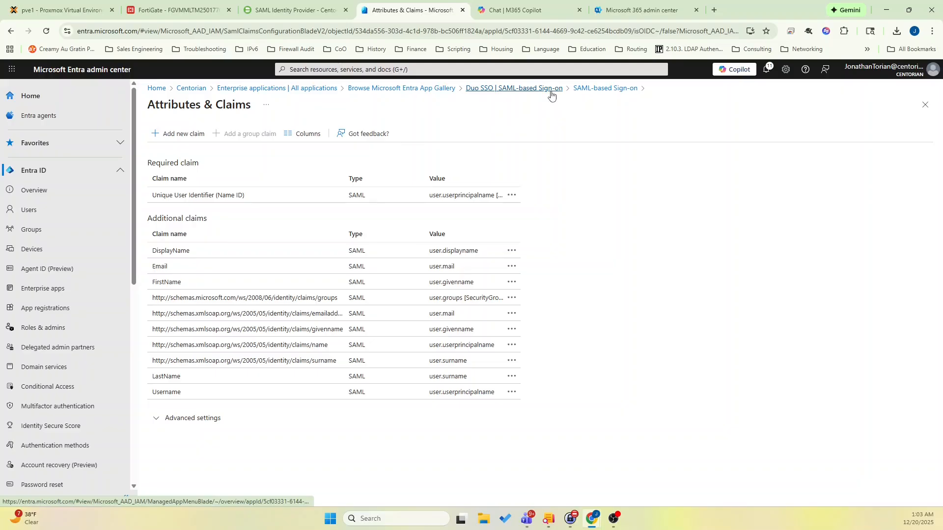
Leave the Entra claims page, switch to Duo, and set the SAML source's display name to Entra Identity Provider.
{"action": "left_click", "coordinate": [585, 91]}
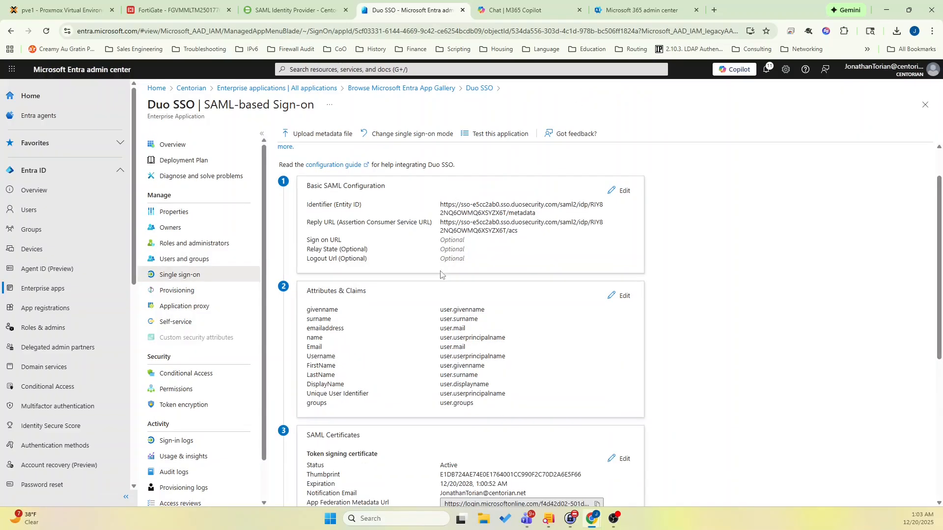
{"action": "scroll", "coordinate": [441, 274], "scroll_direction": "down", "scroll_amount": 4}
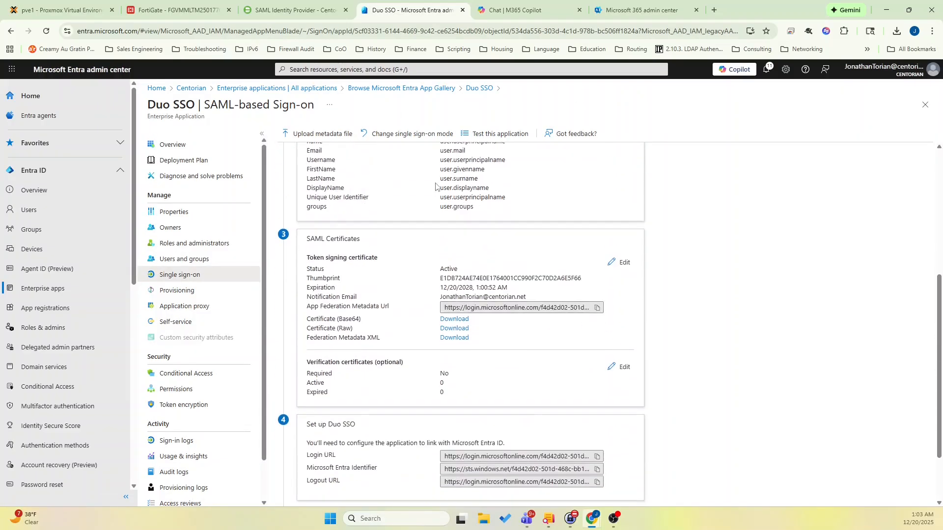
{"action": "left_click", "coordinate": [290, 11]}
{"action": "scroll", "coordinate": [344, 342], "scroll_direction": "down", "scroll_amount": 5}
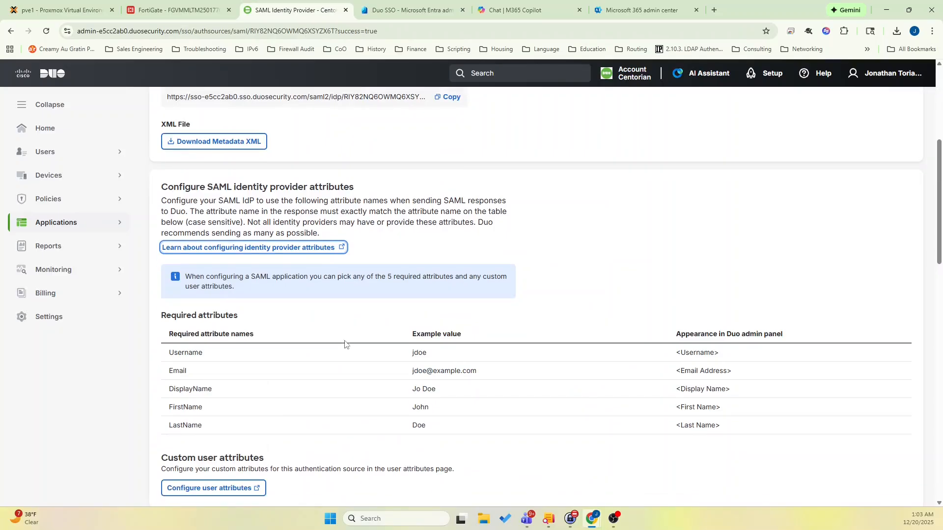
{"action": "scroll", "coordinate": [345, 342], "scroll_direction": "down", "scroll_amount": 4}
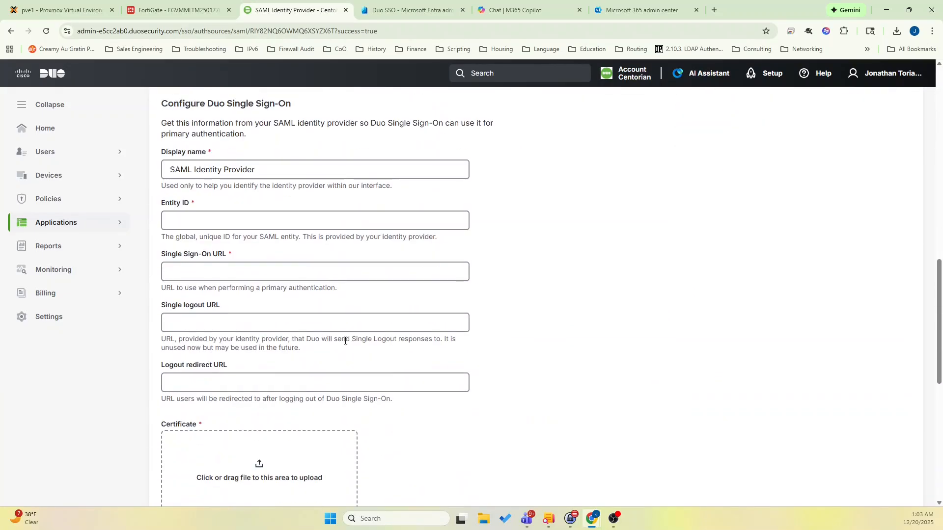
{"action": "left_click", "coordinate": [308, 174]}
{"action": "left_click_drag", "start_coordinate": [309, 173], "coordinate": [152, 178]}
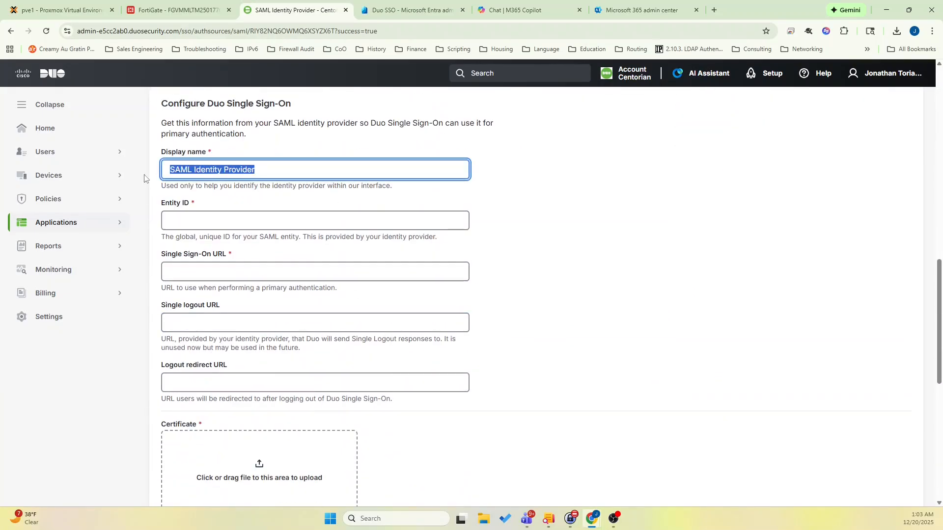
{"action": "type", "text": "Entra"}
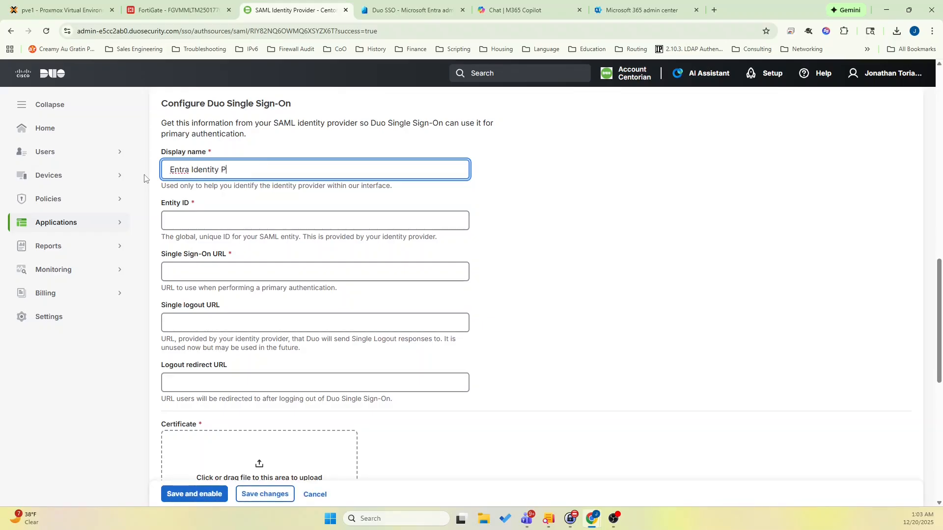
Copy the Login URL from Entra's Duo SSO setup into Duo's Single Sign-On URL field as its only content.
{"action": "left_click", "coordinate": [408, 11]}
{"action": "scroll", "coordinate": [378, 311], "scroll_direction": "down", "scroll_amount": 2}
{"action": "left_click", "coordinate": [596, 379]}
{"action": "left_click", "coordinate": [310, 11]}
{"action": "left_click", "coordinate": [236, 271]}
{"action": "left_click", "coordinate": [408, 11]}
{"action": "left_click", "coordinate": [597, 378]}
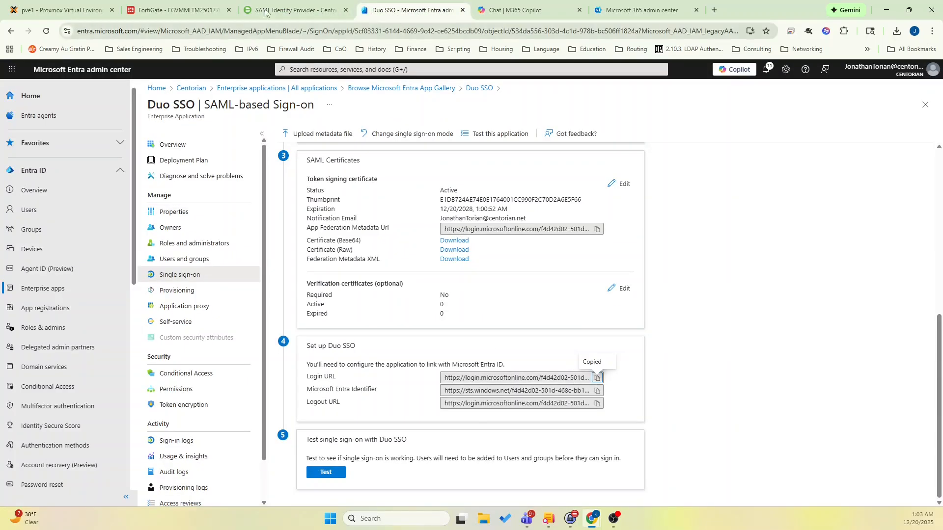
{"action": "left_click", "coordinate": [294, 11]}
{"action": "key", "text": "ctrl+v"}
{"action": "left_click_drag", "start_coordinate": [213, 266], "coordinate": [213, 266]}
{"action": "triple_click", "coordinate": [229, 268]}
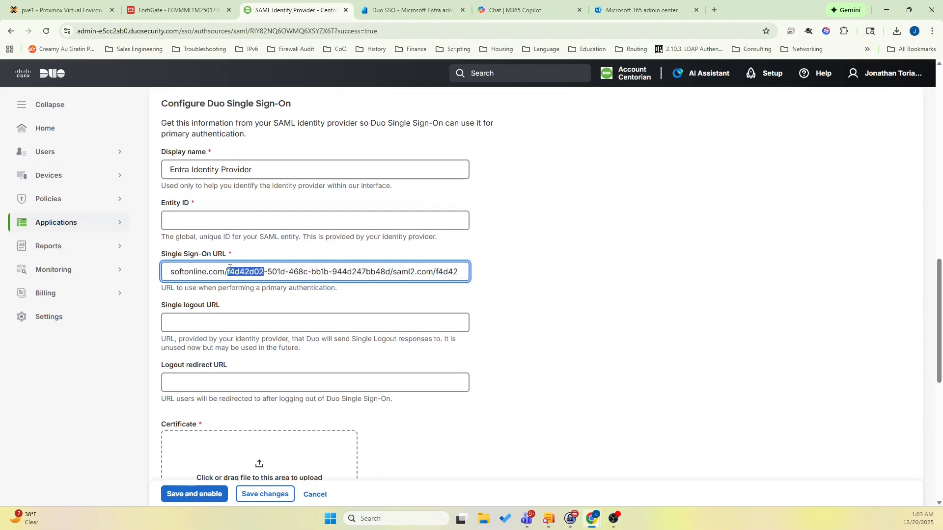
{"action": "left_click", "coordinate": [230, 268]}
{"action": "key", "text": "BackSpace"}
{"action": "key", "text": "ctrl+v"}
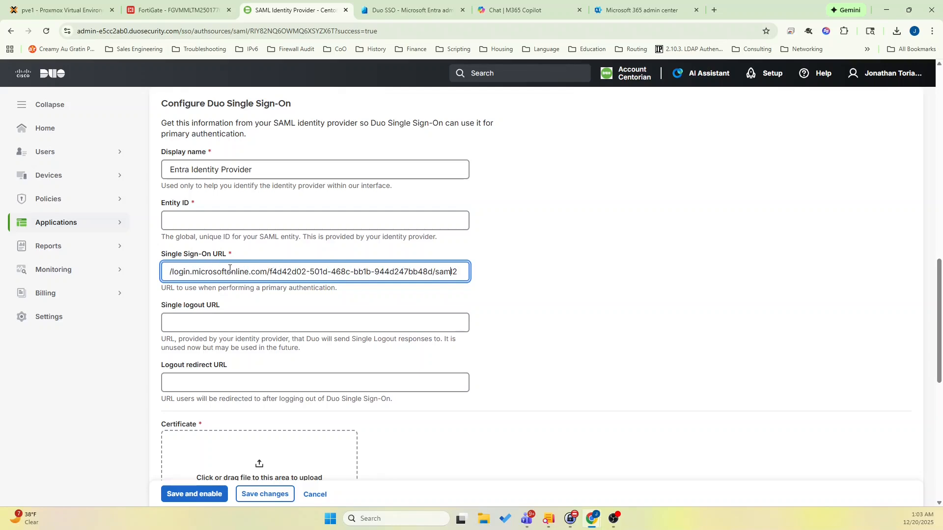
{"action": "key", "text": "Home"}
Copy the Microsoft Entra Identifier from Entra's Duo SSO setup into Duo's Entity ID field.
{"action": "left_click", "coordinate": [408, 11]}
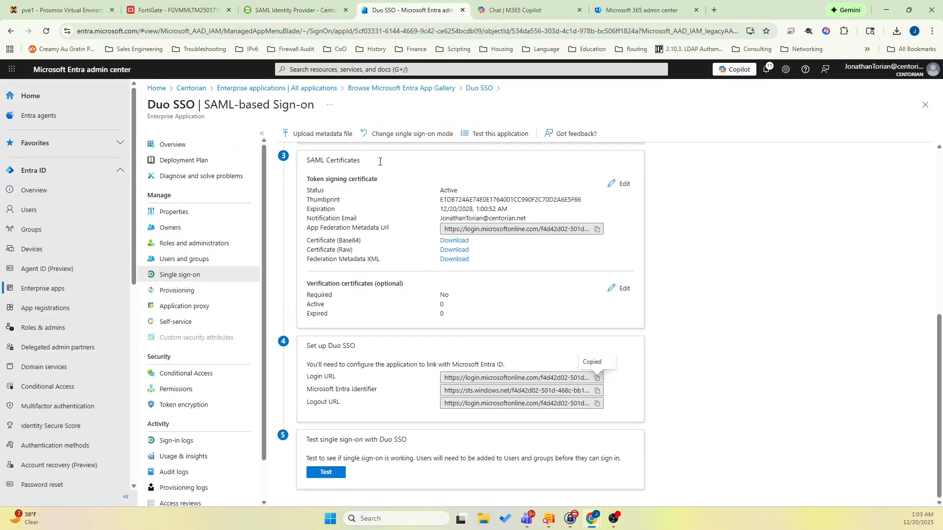
{"action": "left_click", "coordinate": [597, 392]}
{"action": "left_click", "coordinate": [294, 11]}
{"action": "left_click", "coordinate": [233, 219]}
{"action": "key", "text": "ctrl+v"}
Copy the Logout URL from Entra's Duo SSO setup into Duo's Single logout URL field.
{"action": "left_click", "coordinate": [408, 14]}
{"action": "left_click", "coordinate": [597, 403]}
{"action": "left_click", "coordinate": [295, 11]}
{"action": "left_click", "coordinate": [315, 322]}
{"action": "key", "text": "ctrl+v"}
Download the Base64 token signing certificate from Entra and save it as Duo_SSO_ENTRA.cer in Downloads.
{"action": "scroll", "coordinate": [316, 322], "scroll_direction": "down", "scroll_amount": 4}
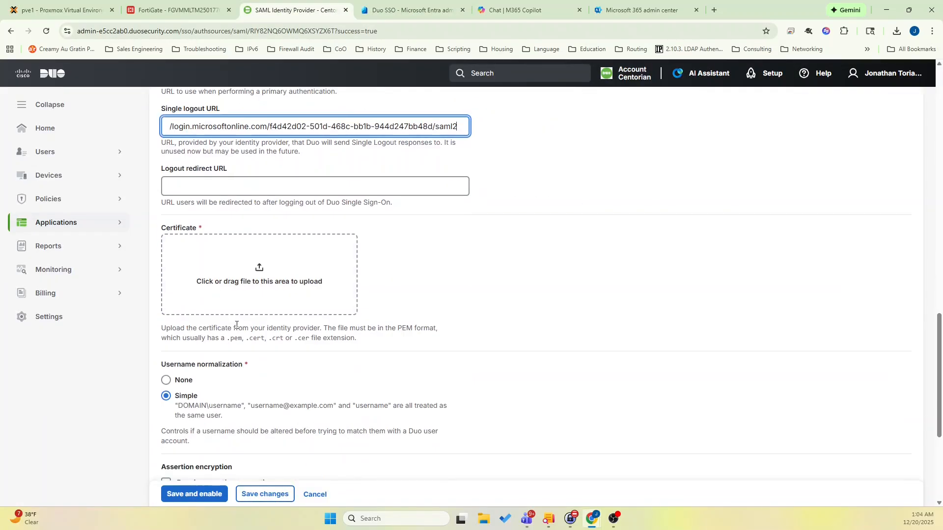
{"action": "left_click", "coordinate": [408, 11]}
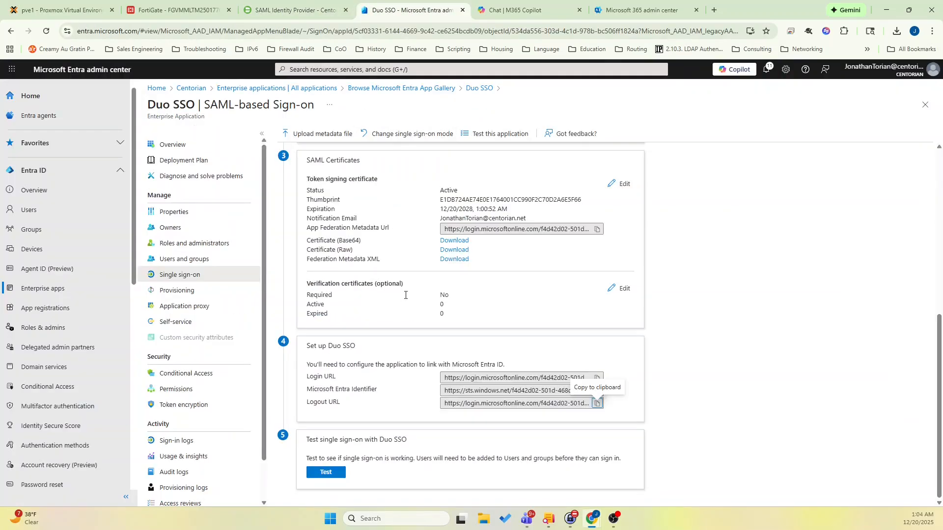
{"action": "left_click", "coordinate": [454, 240]}
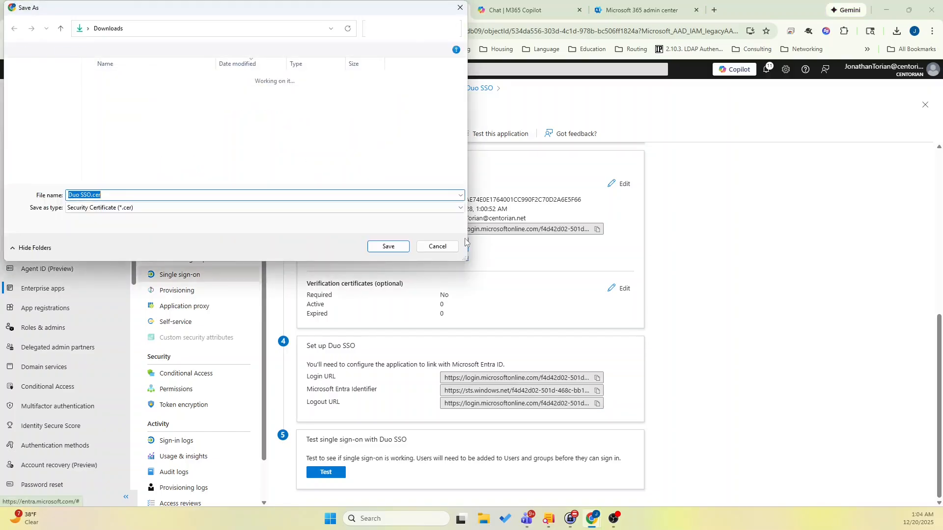
{"action": "left_click", "coordinate": [80, 195]}
{"action": "key", "text": "BackSpace"}
{"action": "type", "text": "_"}
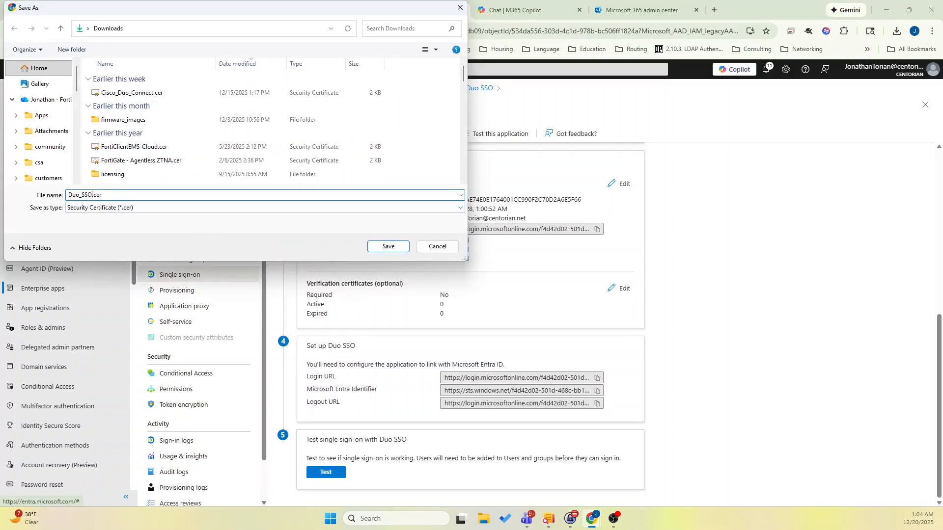
{"action": "key", "text": "Return"}
Upload Duo_SSO_ENTRA.cer as the identity provider certificate in Duo, and save and enable the authentication source.
{"action": "key", "text": "ctrl+shift+Tab"}
{"action": "left_click", "coordinate": [896, 31]}
{"action": "left_click", "coordinate": [871, 74]}
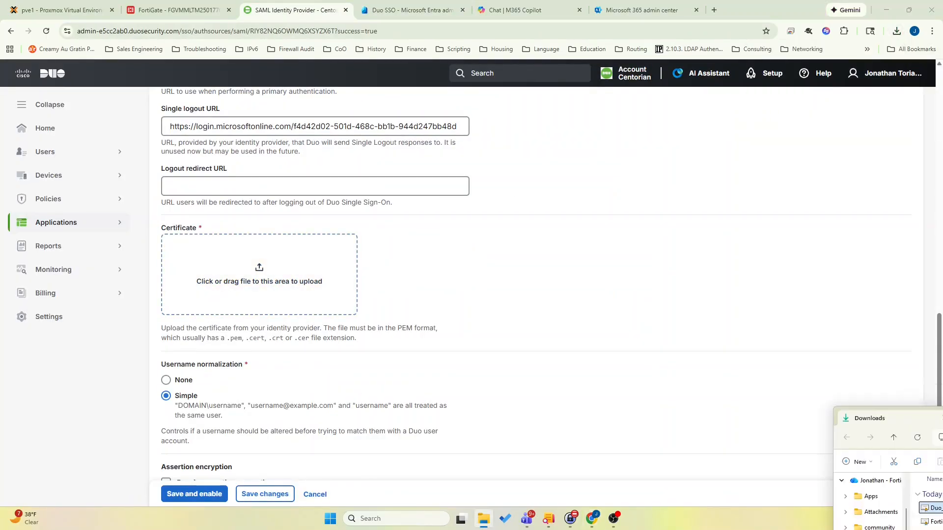
{"action": "left_click_drag", "start_coordinate": [432, 149], "coordinate": [274, 275]}
{"action": "scroll", "coordinate": [248, 418], "scroll_direction": "down", "scroll_amount": 4}
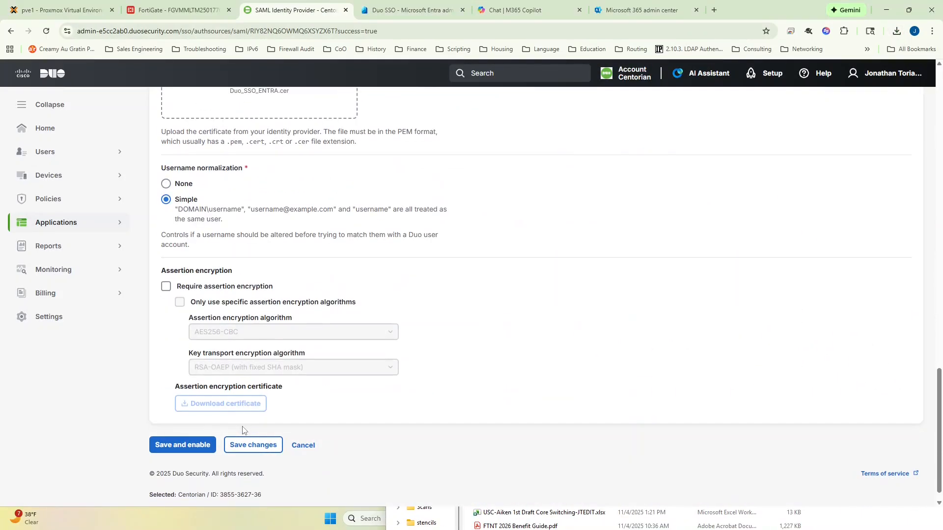
{"action": "scroll", "coordinate": [243, 431], "scroll_direction": "down", "scroll_amount": 1}
{"action": "left_click", "coordinate": [207, 433]}
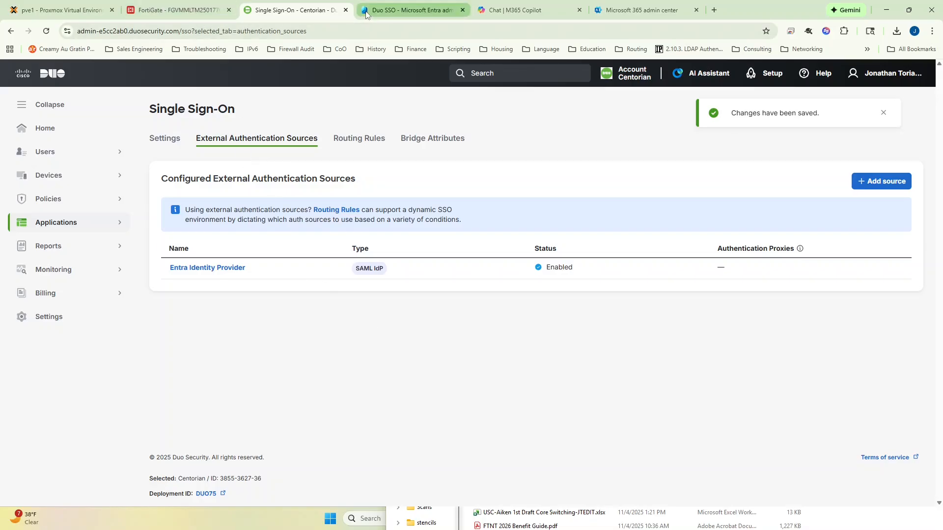
Add a single sign-on routing rule in Duo and name it ENTRA ID Routing Rule.
{"action": "left_click", "coordinate": [361, 143]}
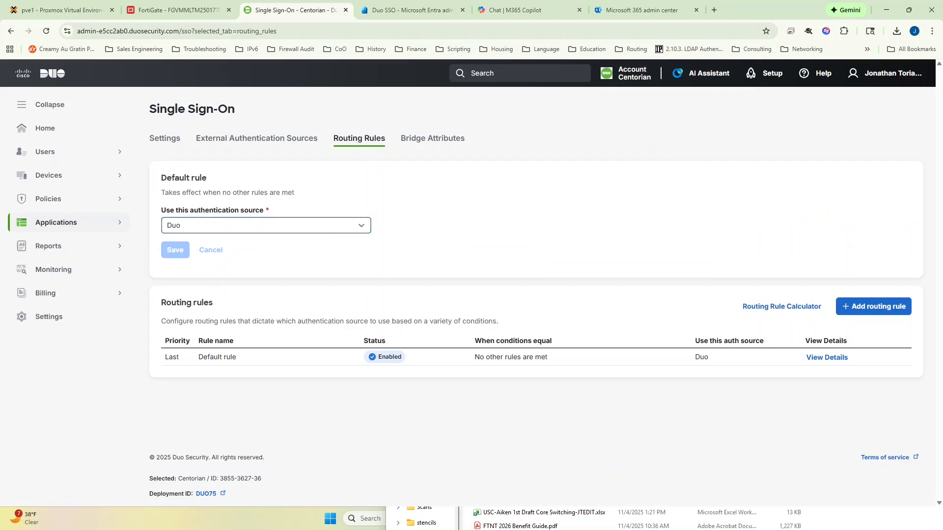
{"action": "left_click", "coordinate": [856, 307]}
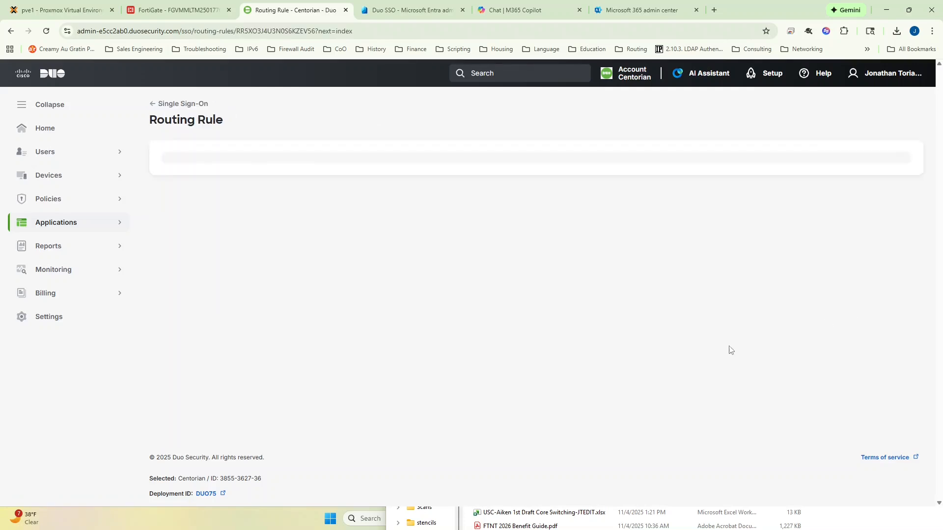
{"action": "left_click", "coordinate": [119, 185]}
{"action": "left_click", "coordinate": [116, 185]}
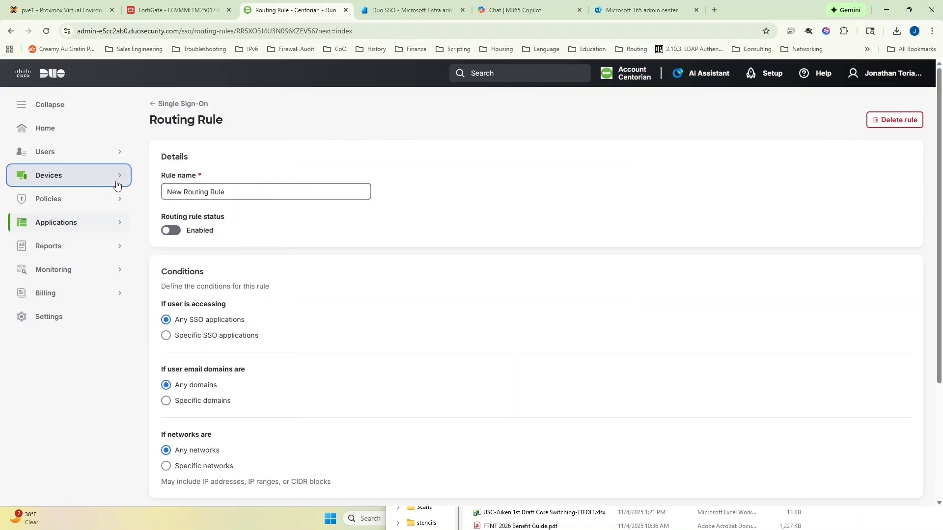
{"action": "double_click", "coordinate": [268, 200]}
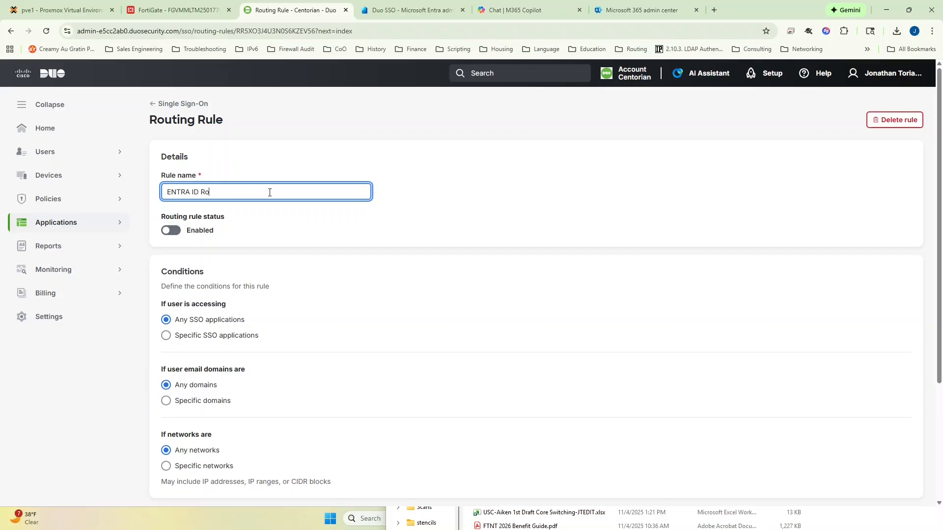
Enable the routing rule for only the Fortinet FortiGate - Single Sign-On application, choose its authentication source, and save it.
{"action": "left_click", "coordinate": [173, 231]}
{"action": "left_click", "coordinate": [167, 336]}
{"action": "left_click", "coordinate": [191, 371]}
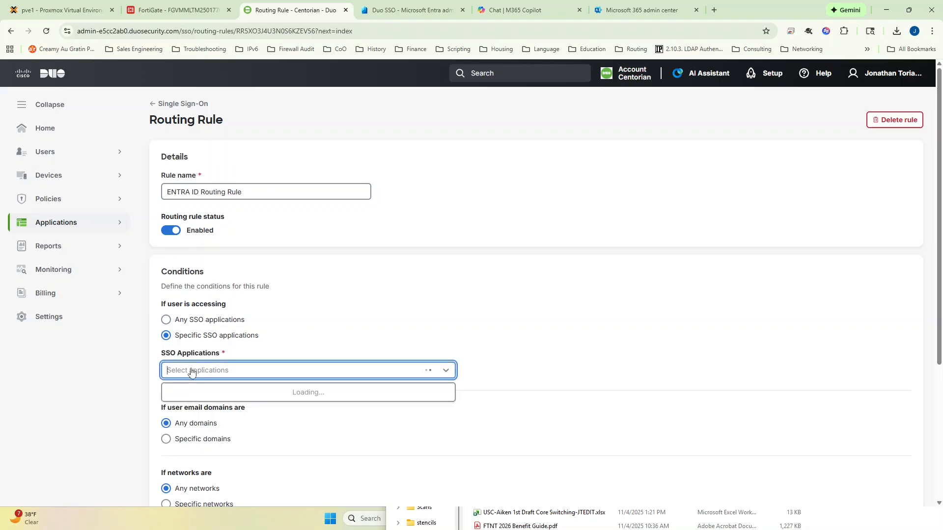
{"action": "left_click", "coordinate": [202, 428]}
{"action": "scroll", "coordinate": [212, 425], "scroll_direction": "down", "scroll_amount": 4}
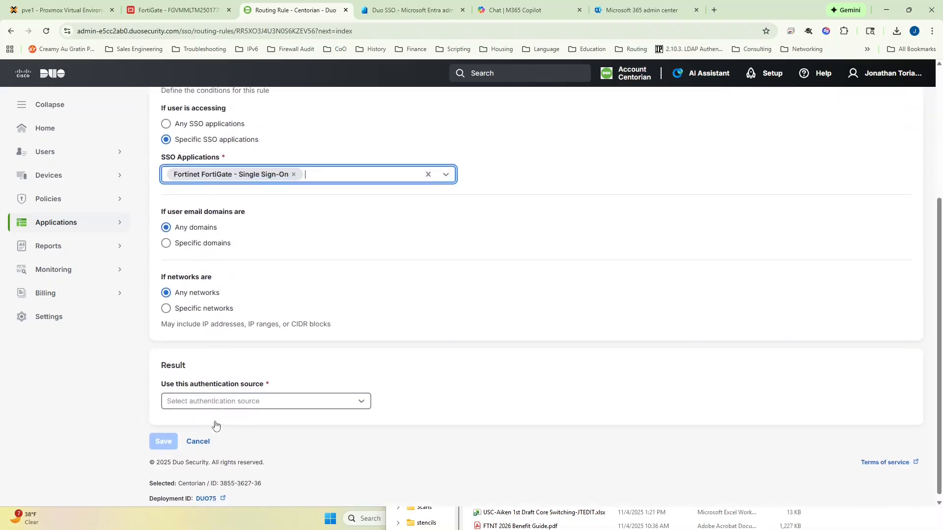
{"action": "left_click", "coordinate": [228, 407]}
{"action": "left_click", "coordinate": [228, 422]}
{"action": "left_click", "coordinate": [167, 442]}
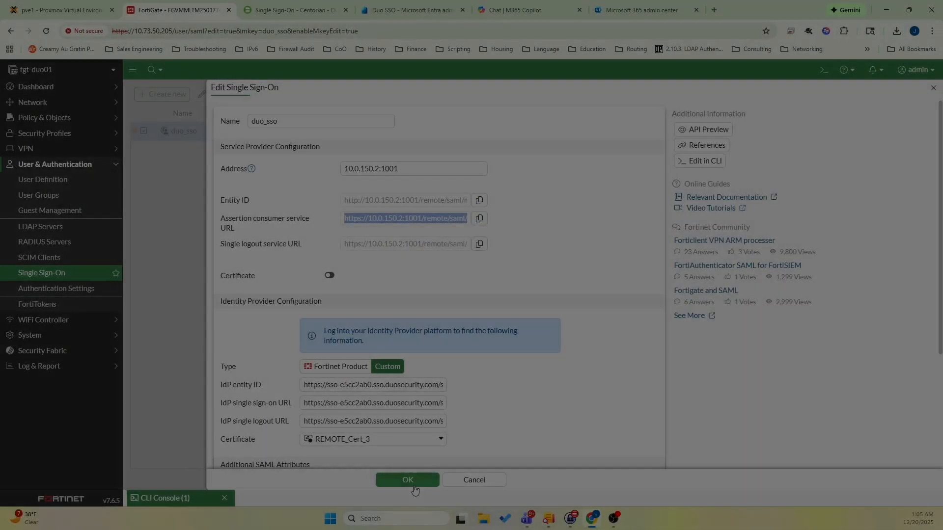
Save the duo_sso single sign-on configuration on the FortiGate.
{"action": "scroll", "coordinate": [456, 438], "scroll_direction": "down", "scroll_amount": 3}
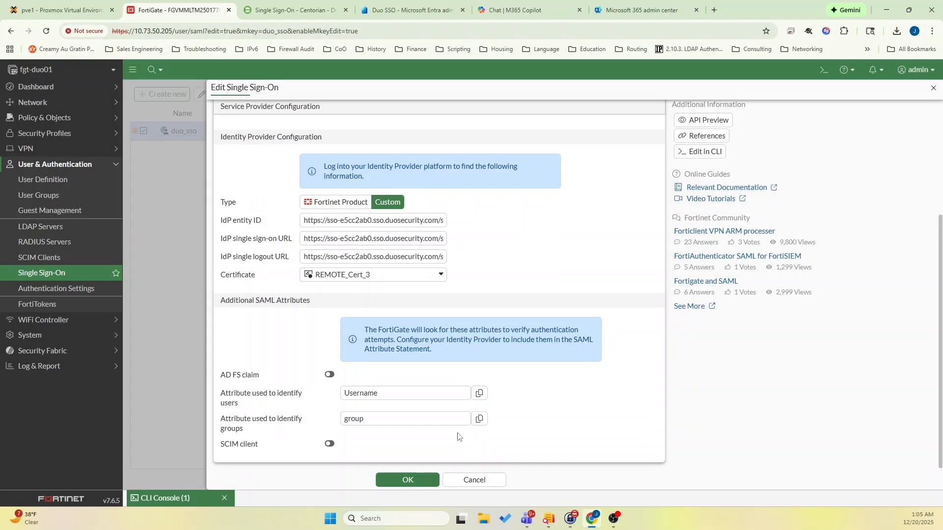
{"action": "left_click", "coordinate": [430, 481]}
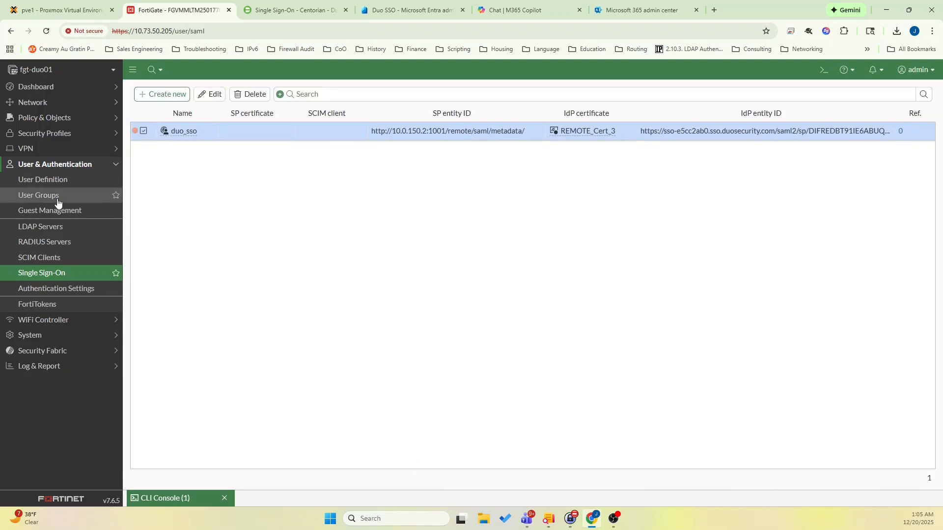
Start a custom IPsec VPN tunnel named vpn_fgt_duo with a dialup user remote gateway on interface port2.
{"action": "left_click", "coordinate": [58, 149]}
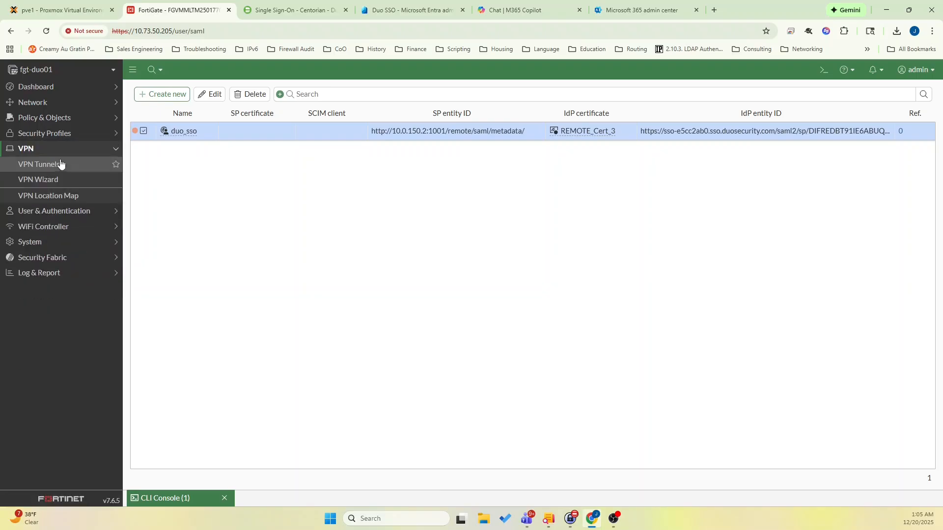
{"action": "left_click", "coordinate": [79, 165]}
{"action": "left_click", "coordinate": [167, 94]}
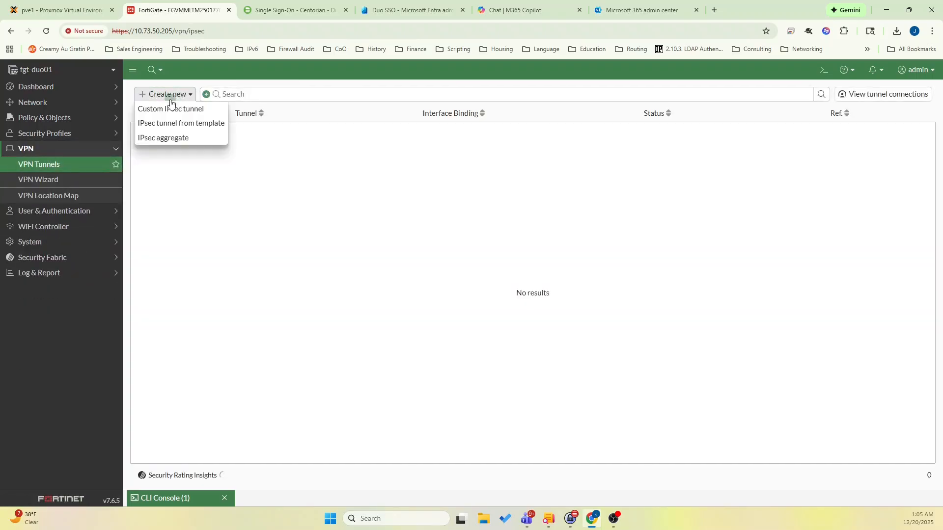
{"action": "left_click", "coordinate": [172, 109]}
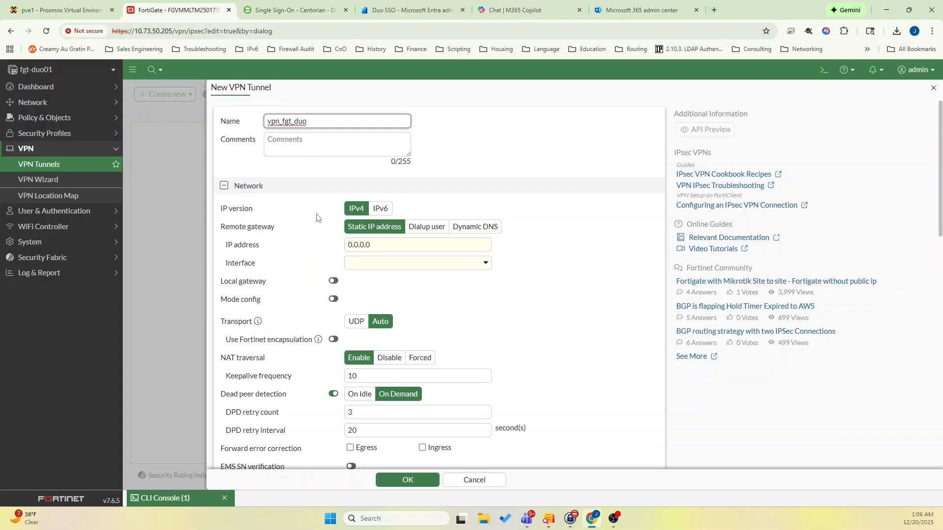
{"action": "left_click", "coordinate": [426, 226]}
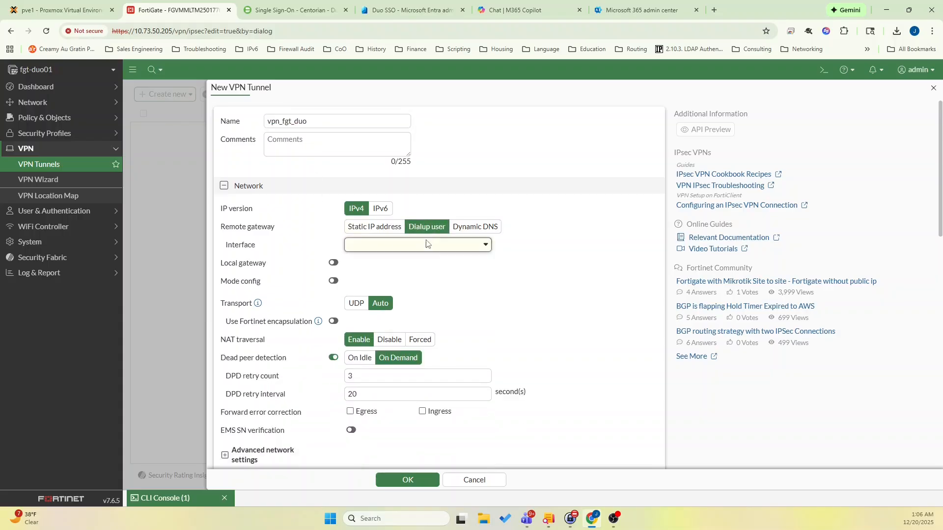
{"action": "left_click", "coordinate": [426, 244]}
{"action": "left_click", "coordinate": [374, 308]}
Enable mode config with IPv4 client range 10.250.251.2-10.250.251.254 and subnet mask 255.255.255.0.
{"action": "left_click", "coordinate": [334, 282]}
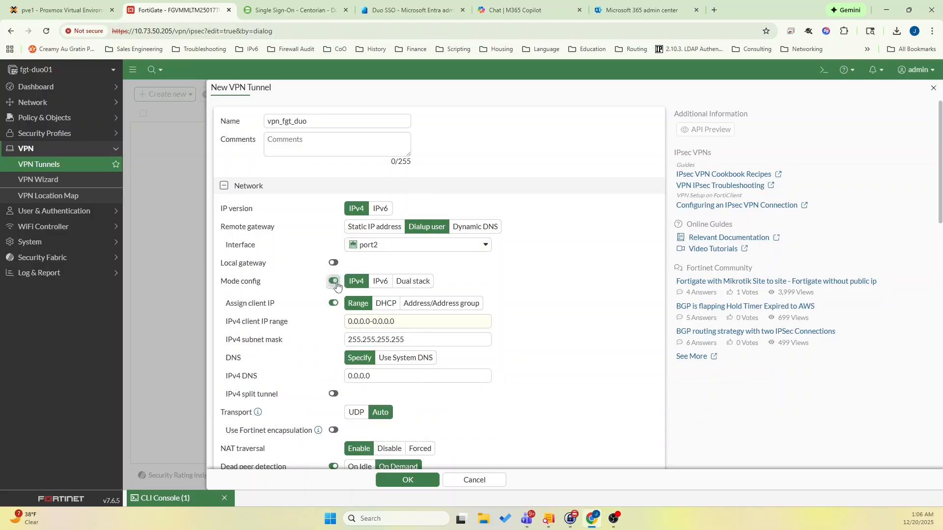
{"action": "triple_click", "coordinate": [413, 324]}
{"action": "type", "text": "10."}
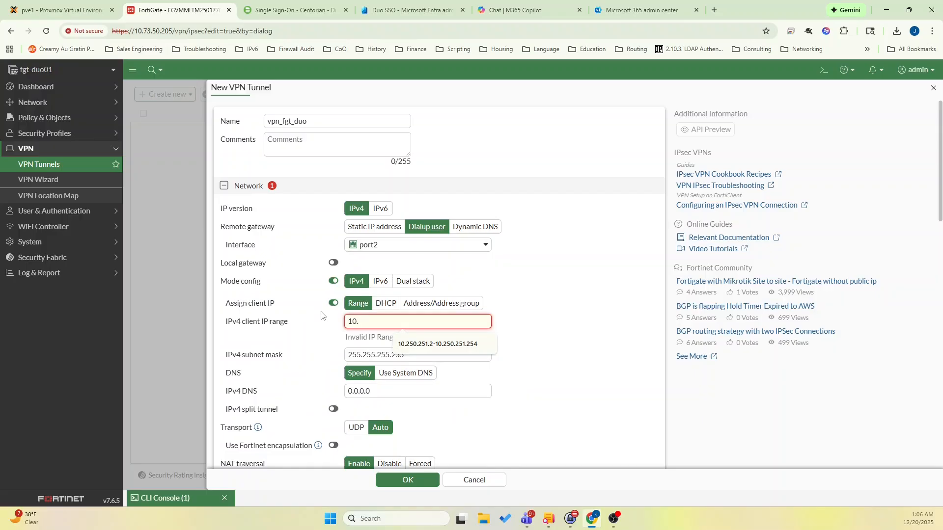
{"action": "left_click", "coordinate": [418, 345]}
{"action": "left_click", "coordinate": [415, 341]}
{"action": "key", "text": "BackSpace"}
{"action": "key", "text": "BackSpace"}
{"action": "key", "text": "BackSpace"}
{"action": "type", "text": "0"}
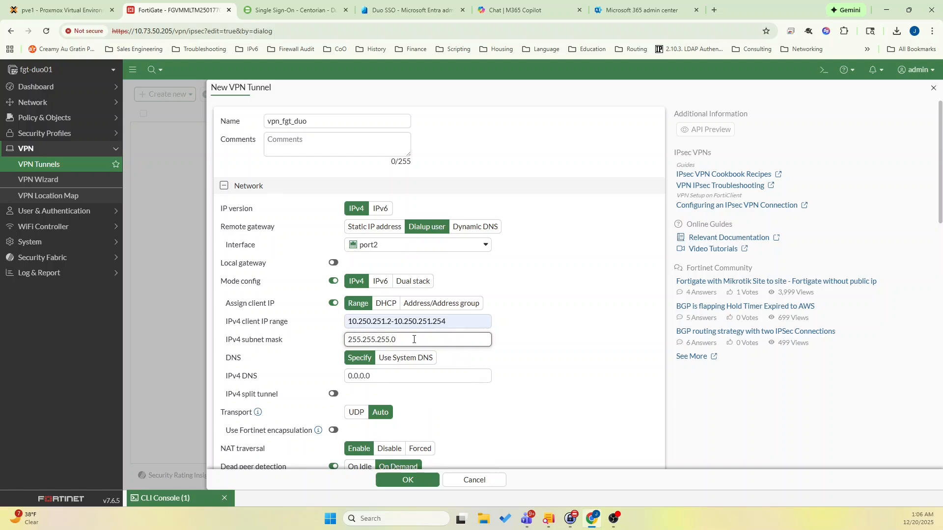
Set the tunnel's IPv4 DNS server to 1.1.1.1.
{"action": "left_click", "coordinate": [392, 376]}
{"action": "key", "text": "ctrl+a"}
{"action": "type", "text": "1"}
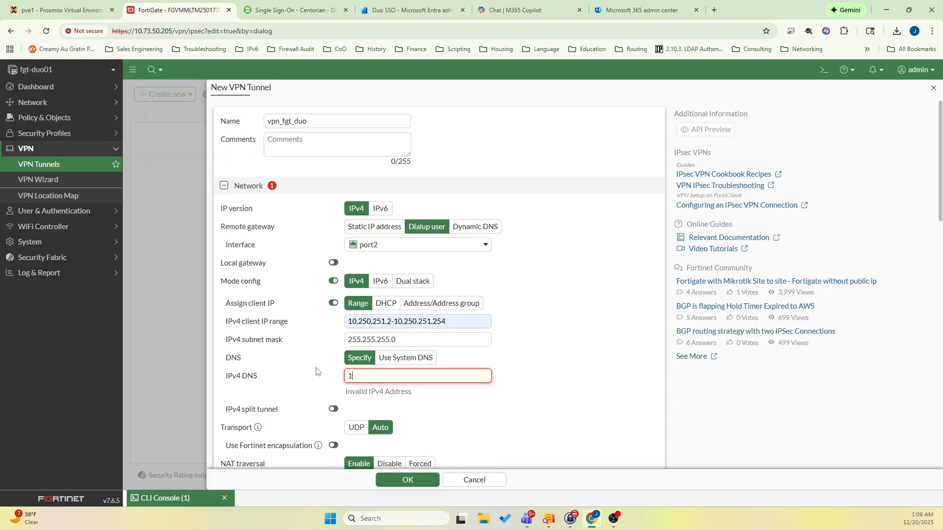
{"action": "type", "text": "/1/1/1.1.1.1"}
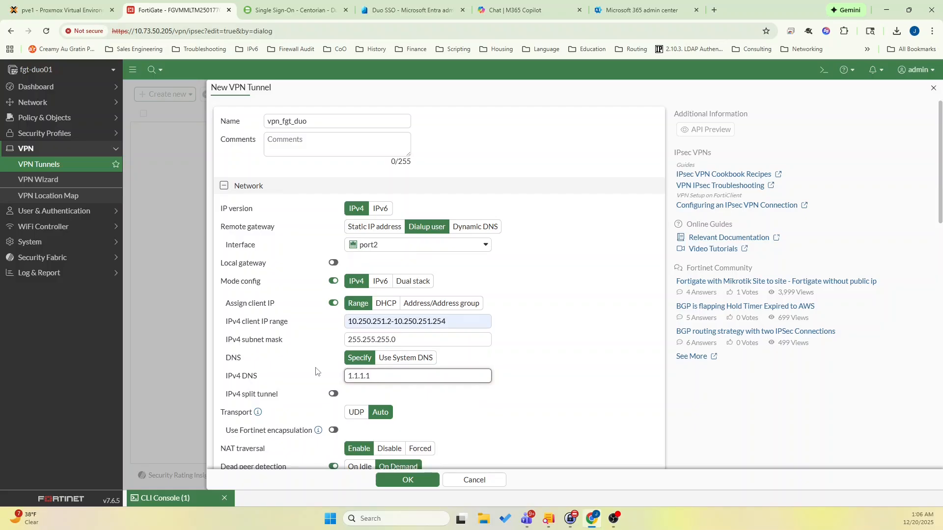
Enter the tunnel's pre-shared key and enable EAP with the EAP identity request option.
{"action": "scroll", "coordinate": [315, 372], "scroll_direction": "down", "scroll_amount": 3}
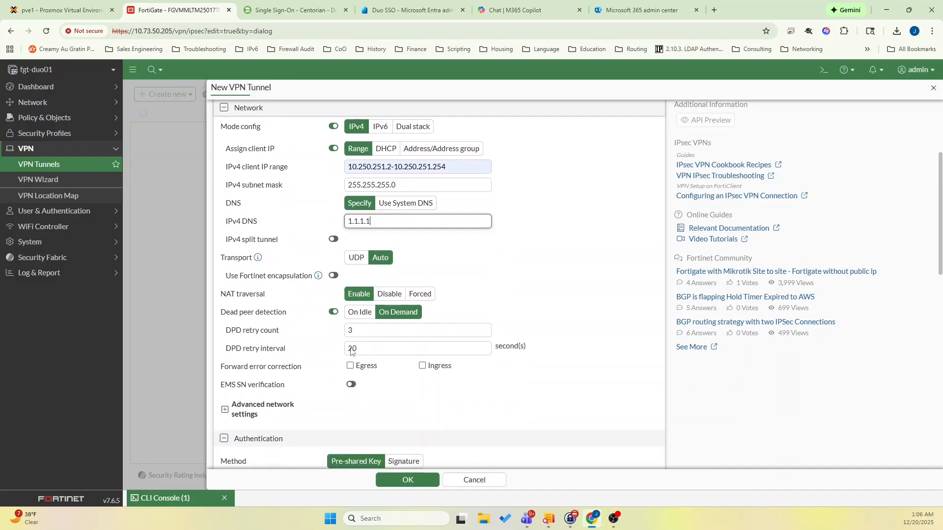
{"action": "scroll", "coordinate": [350, 350], "scroll_direction": "down", "scroll_amount": 3}
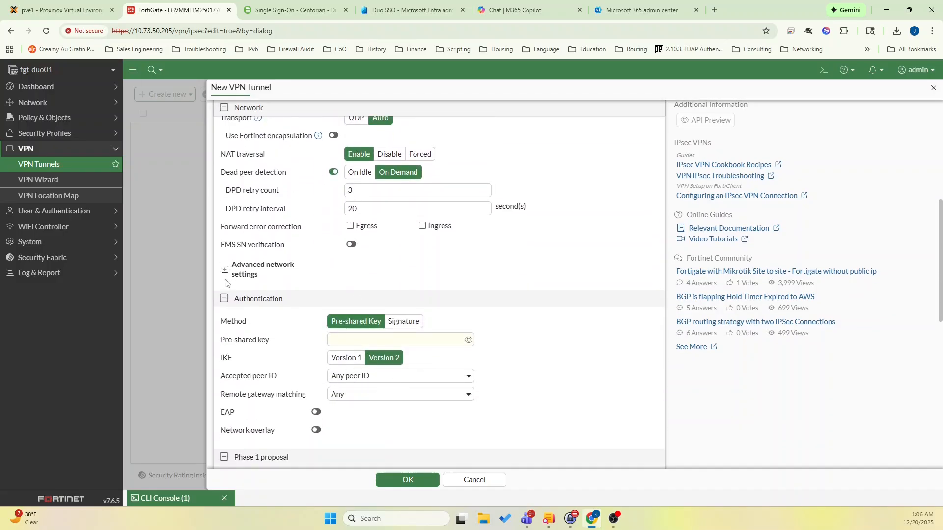
{"action": "left_click", "coordinate": [225, 270]}
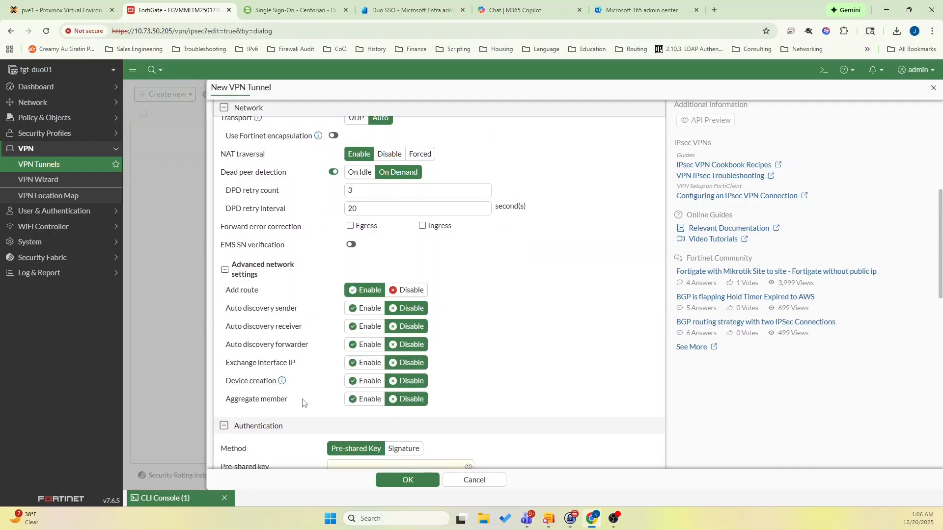
{"action": "scroll", "coordinate": [302, 403], "scroll_direction": "down", "scroll_amount": 3}
{"action": "left_click", "coordinate": [387, 321]}
{"action": "type", "text": "••••"}
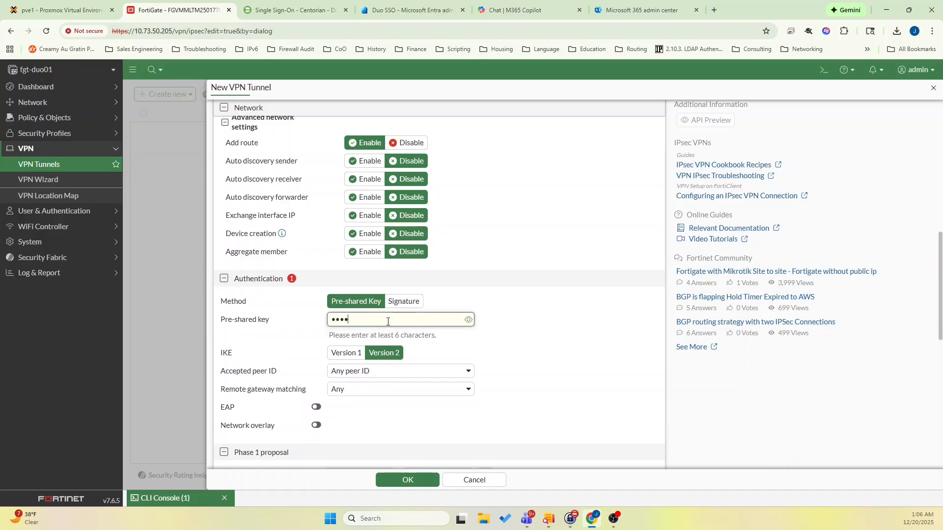
{"action": "type", "text": "•••••••"}
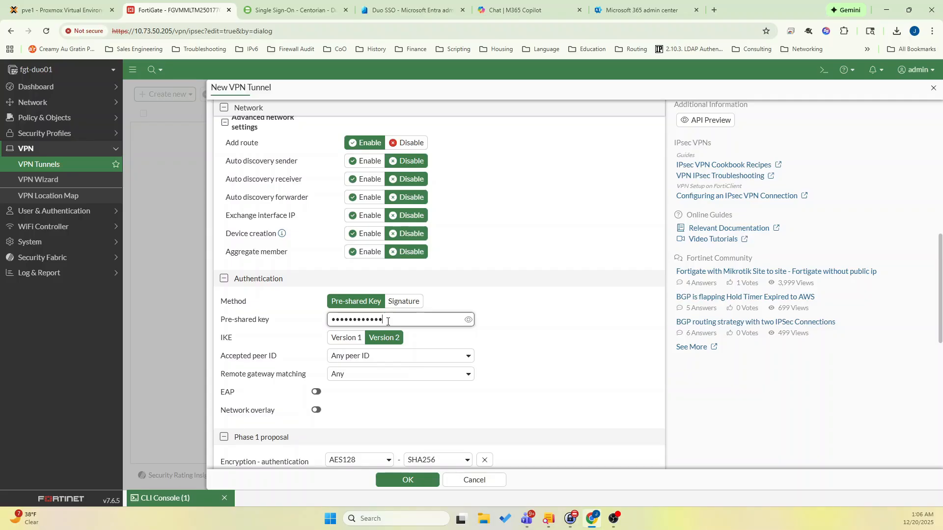
{"action": "scroll", "coordinate": [388, 321], "scroll_direction": "down", "scroll_amount": 2}
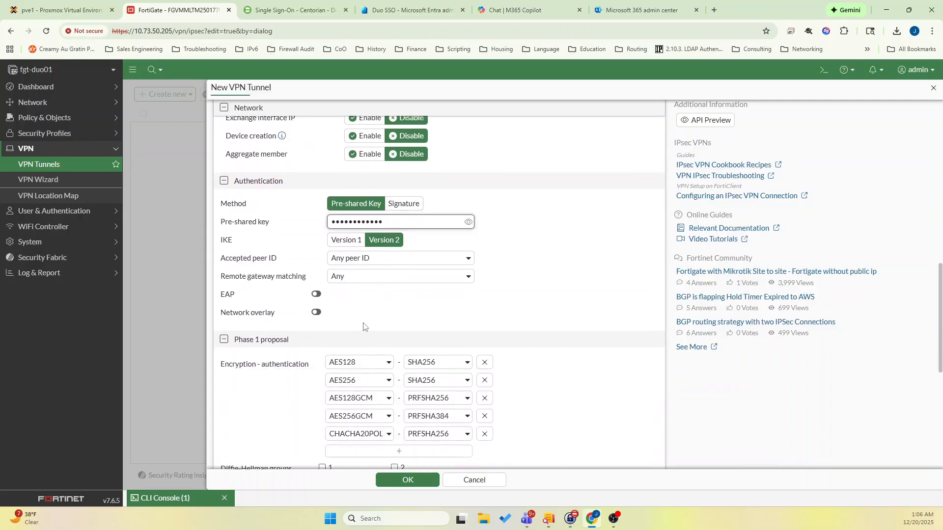
{"action": "left_click", "coordinate": [315, 295]}
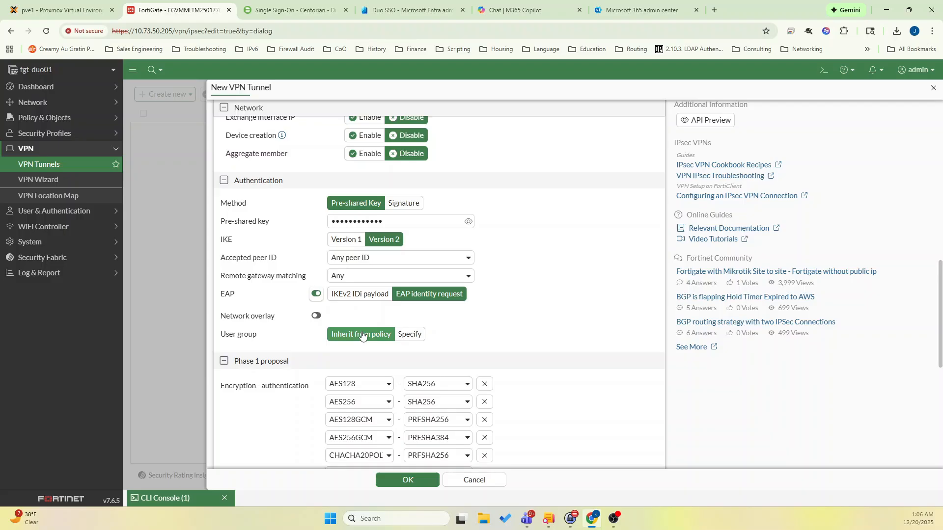
Remove all phase 1 encryption-authentication pairs except AES256-SHA256.
{"action": "scroll", "coordinate": [362, 334], "scroll_direction": "down", "scroll_amount": 3}
{"action": "left_click", "coordinate": [488, 237]}
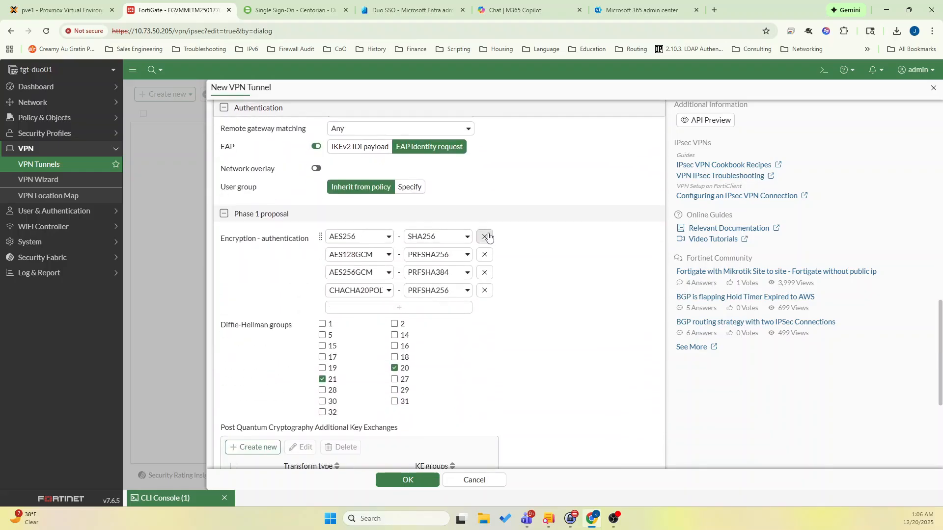
{"action": "left_click", "coordinate": [484, 254]}
{"action": "left_click", "coordinate": [484, 254]}
{"action": "left_click", "coordinate": [484, 254]}
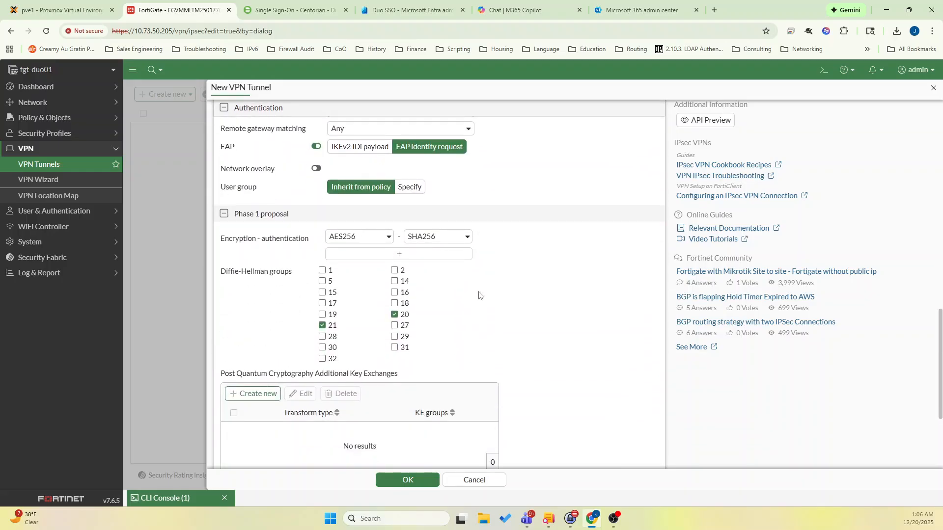
Start a new phase 2 selector named vpn_fgt_duo.
{"action": "scroll", "coordinate": [318, 377], "scroll_direction": "down", "scroll_amount": 4}
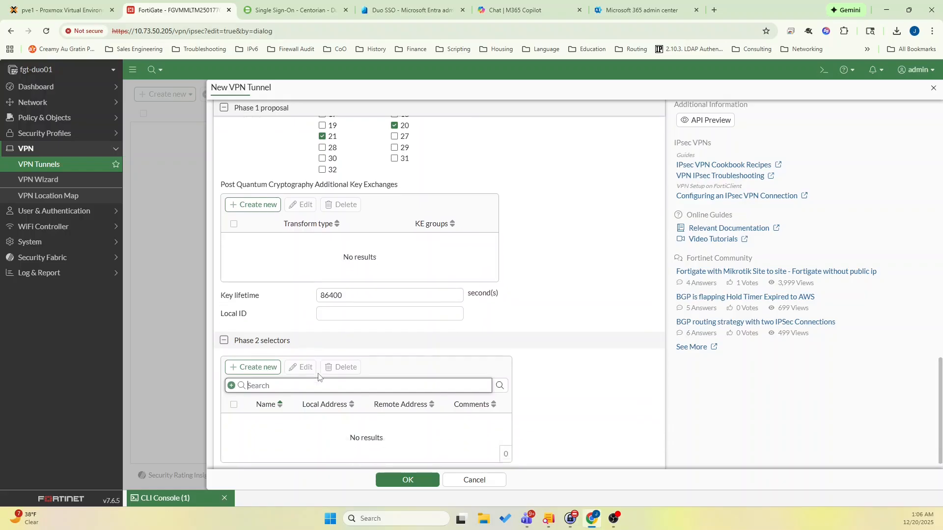
{"action": "left_click", "coordinate": [253, 353]}
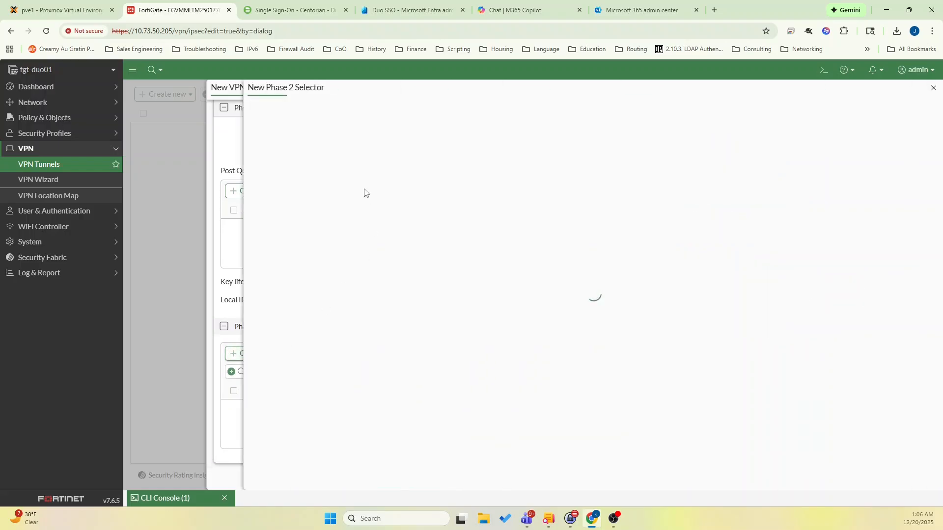
{"action": "left_click", "coordinate": [330, 117]}
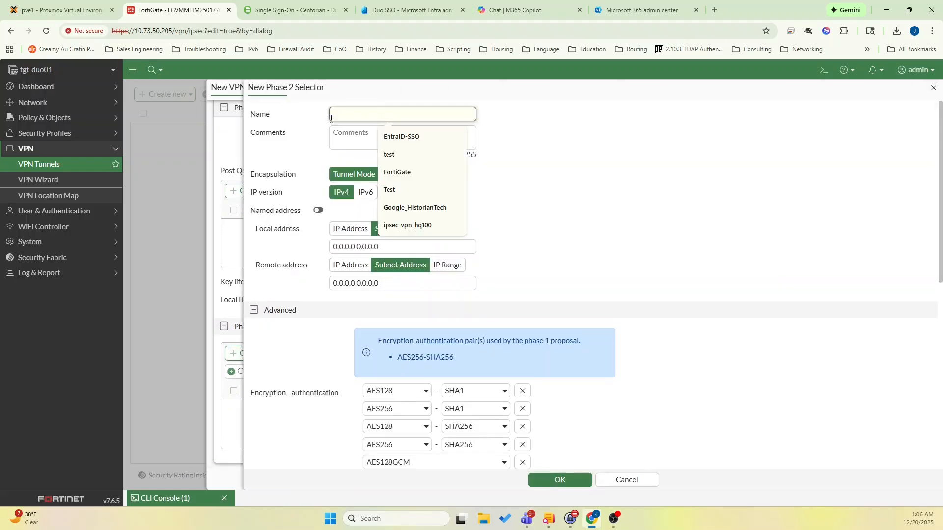
{"action": "type", "text": "vpn_fgt_duo"}
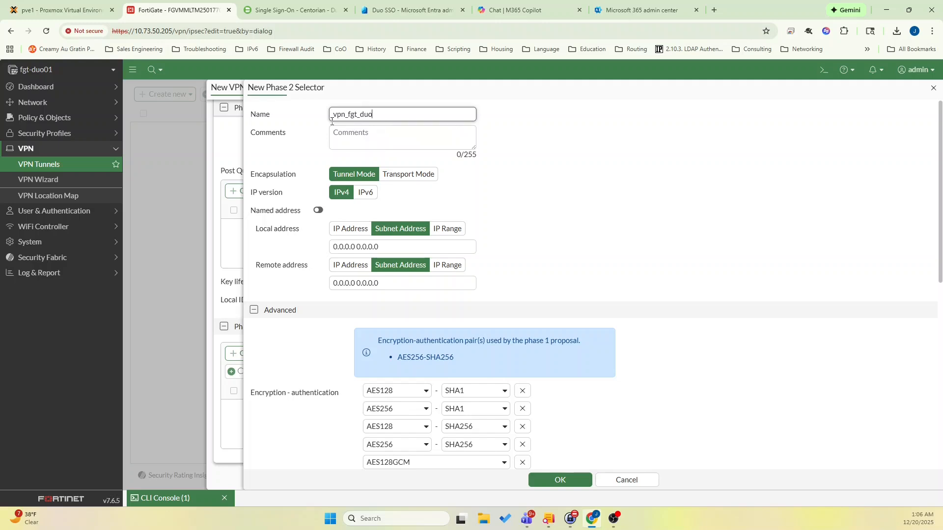
Remove all encryption-authentication proposals from the phase 2 selector except AES256-SHA256.
{"action": "scroll", "coordinate": [423, 255], "scroll_direction": "down", "scroll_amount": 2}
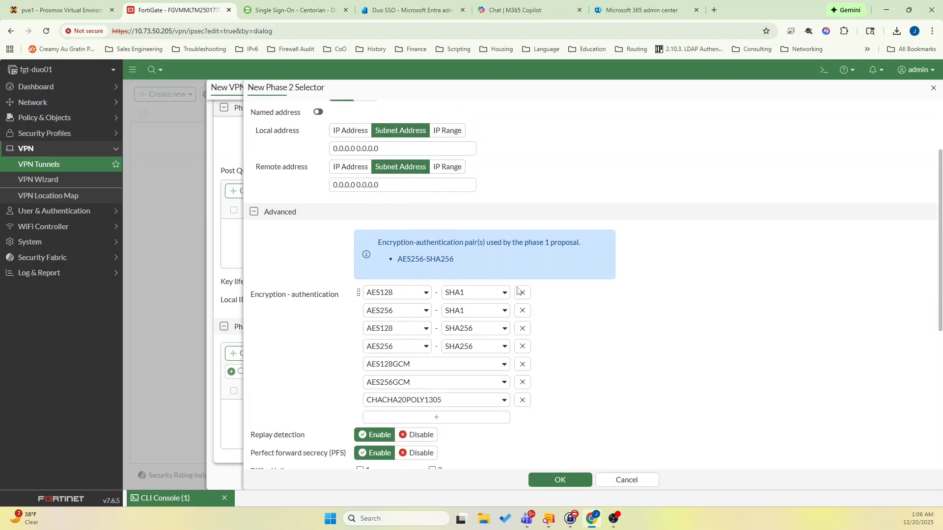
{"action": "left_click", "coordinate": [521, 292]}
{"action": "left_click", "coordinate": [522, 292]}
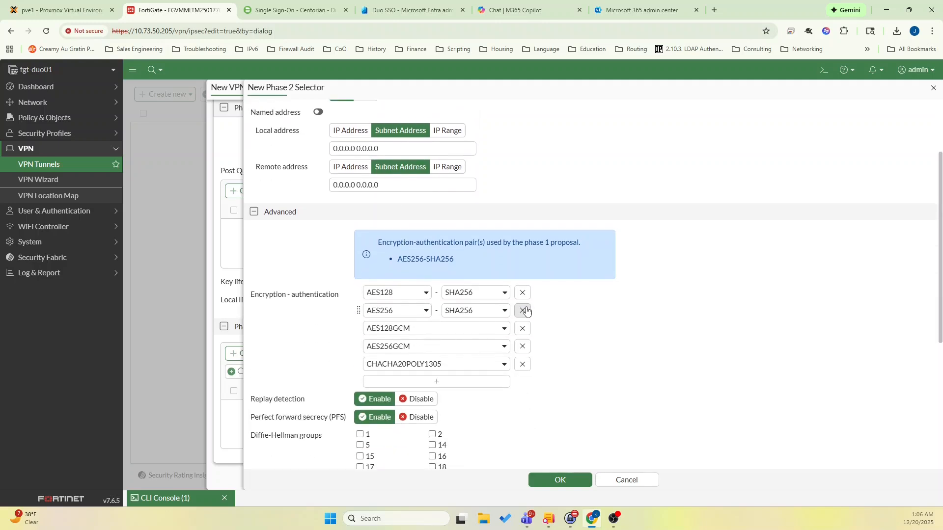
{"action": "left_click", "coordinate": [522, 292]}
{"action": "left_click", "coordinate": [522, 311]}
{"action": "left_click", "coordinate": [523, 311]}
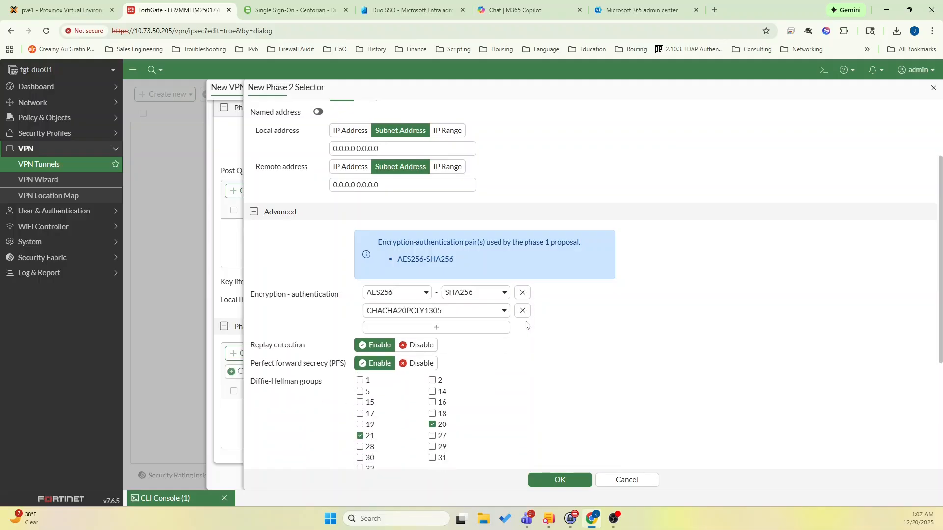
{"action": "left_click", "coordinate": [522, 311]}
Save the phase 2 selector and the vpn_fgt_duo tunnel.
{"action": "scroll", "coordinate": [524, 317], "scroll_direction": "down", "scroll_amount": 4}
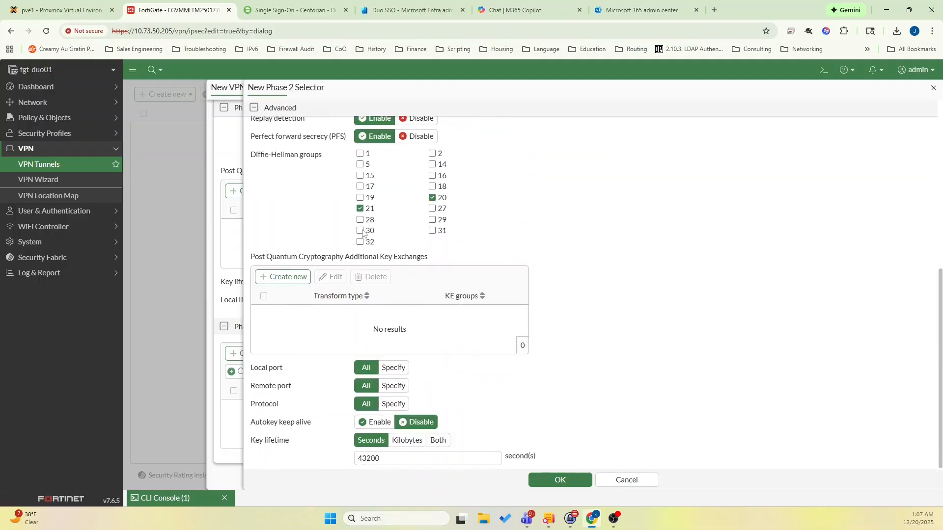
{"action": "left_click", "coordinate": [553, 485]}
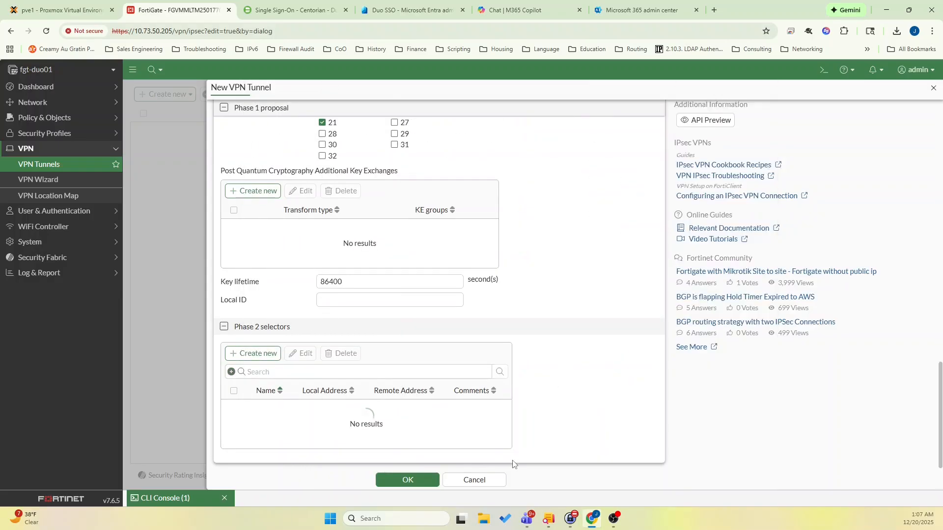
{"action": "left_click", "coordinate": [418, 481]}
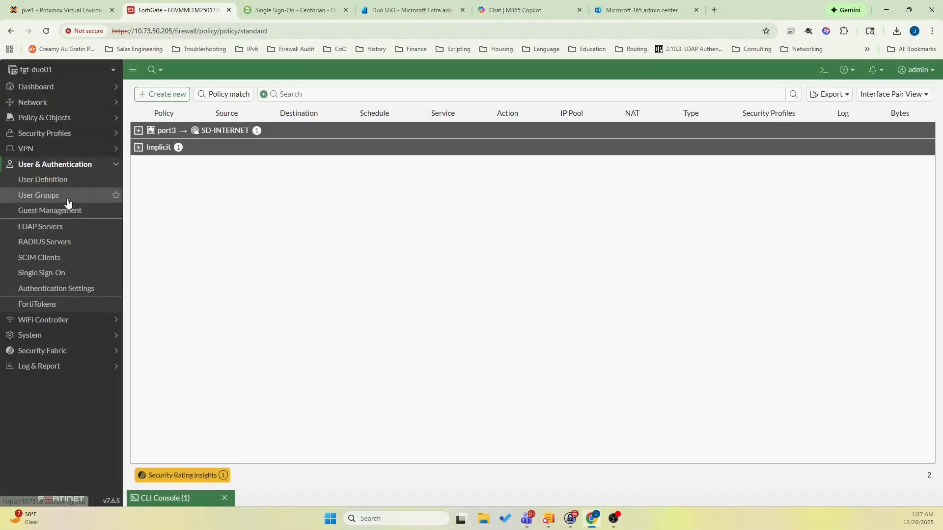
Start a new firewall-type user group named duo_vpn_users.
{"action": "left_click", "coordinate": [68, 203]}
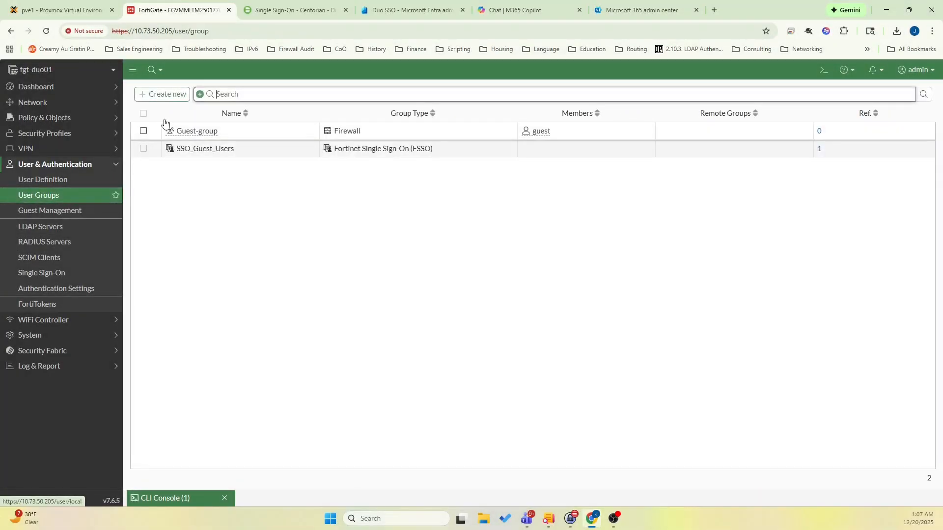
{"action": "left_click", "coordinate": [164, 93]}
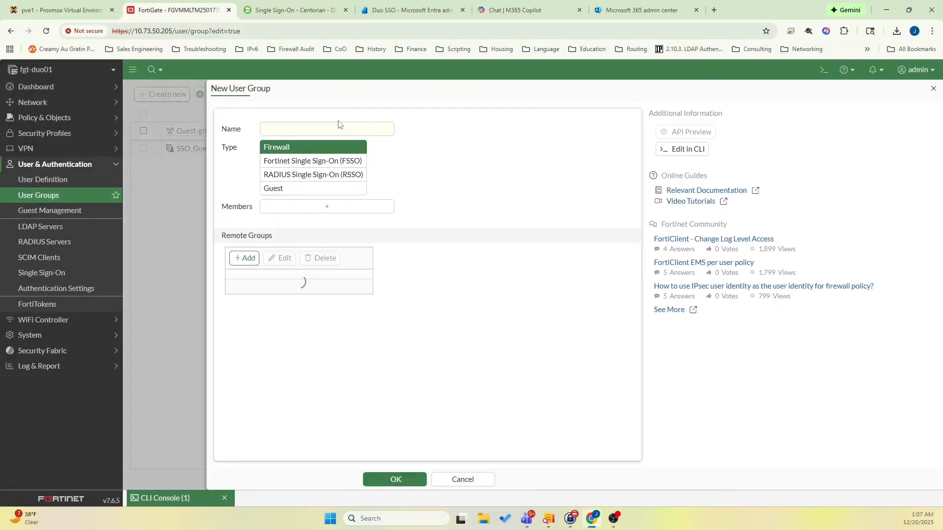
{"action": "type", "text": "duo_vpn_users"}
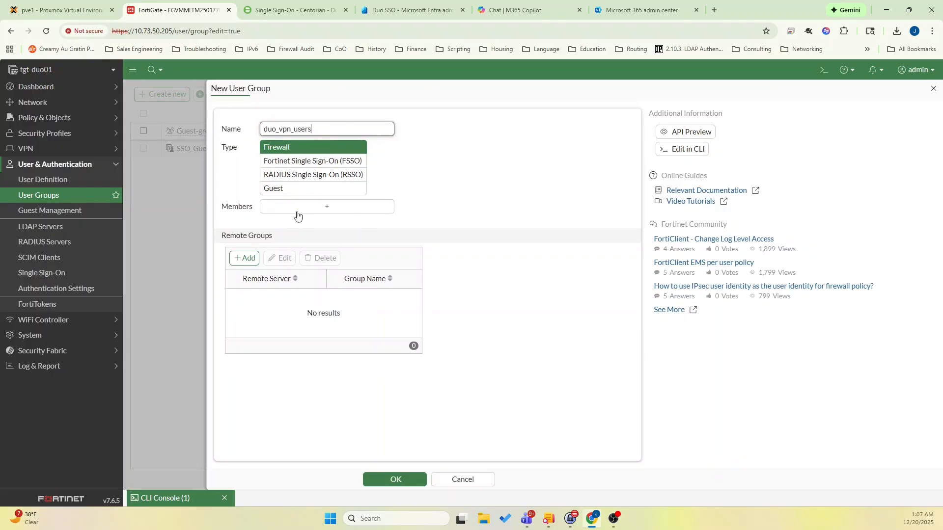
Add duo_sso as the group's remote server, matching any group, and save the user group.
{"action": "left_click", "coordinate": [247, 258]}
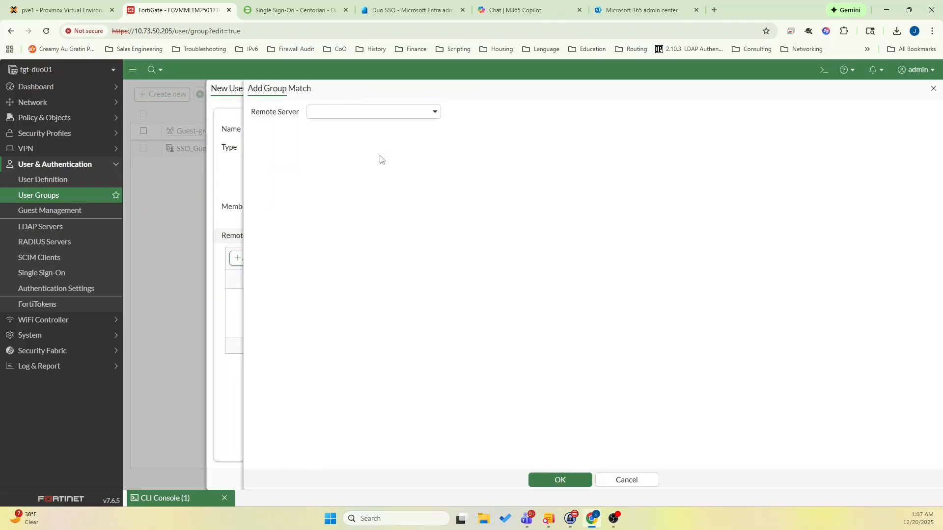
{"action": "left_click", "coordinate": [395, 113]}
{"action": "left_click", "coordinate": [353, 166]}
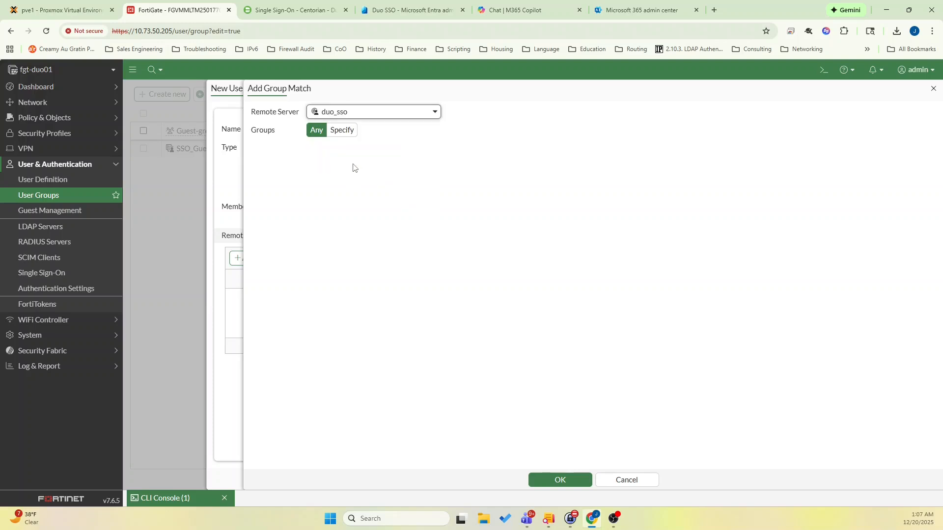
{"action": "left_click", "coordinate": [559, 480]}
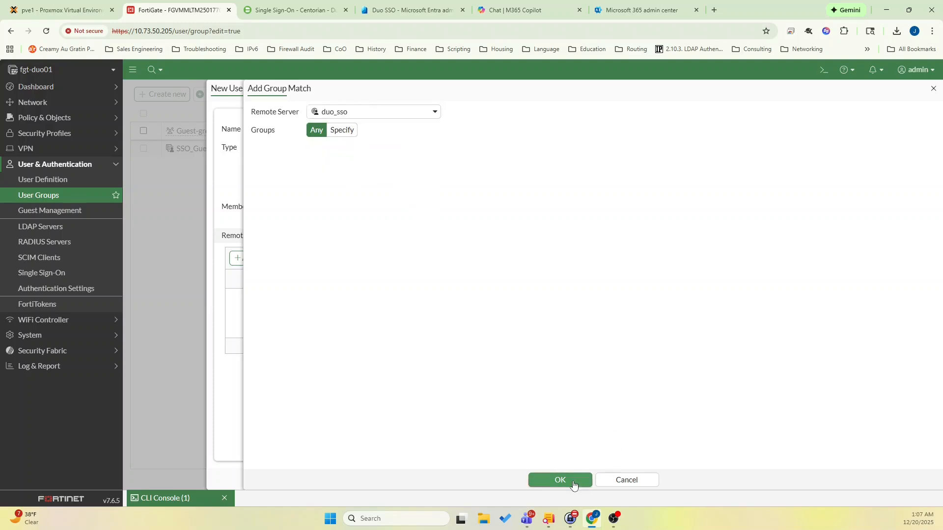
{"action": "left_click", "coordinate": [396, 480]}
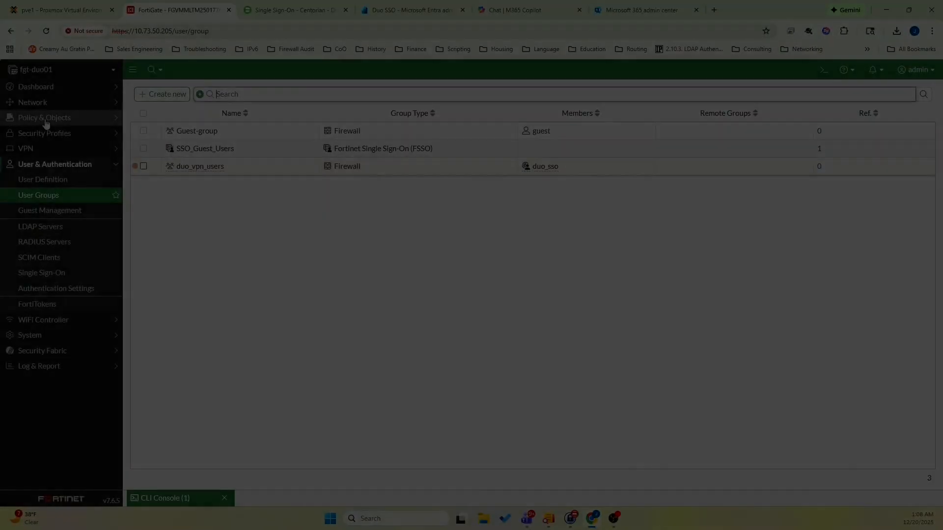
Start a firewall policy named allow_vpn_internet with incoming interface vpn_fgt_duo and outgoing interface port1.
{"action": "left_click", "coordinate": [45, 117]}
{"action": "left_click", "coordinate": [41, 133]}
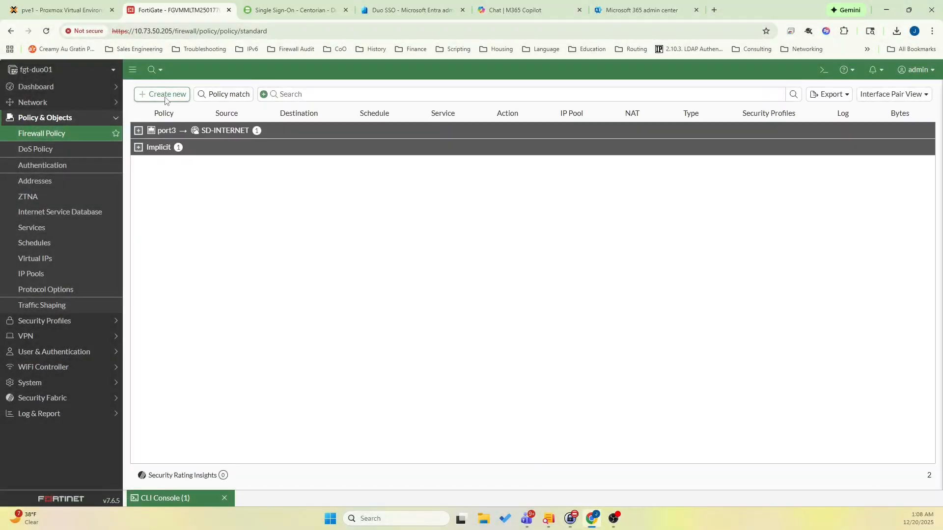
{"action": "left_click", "coordinate": [162, 95]}
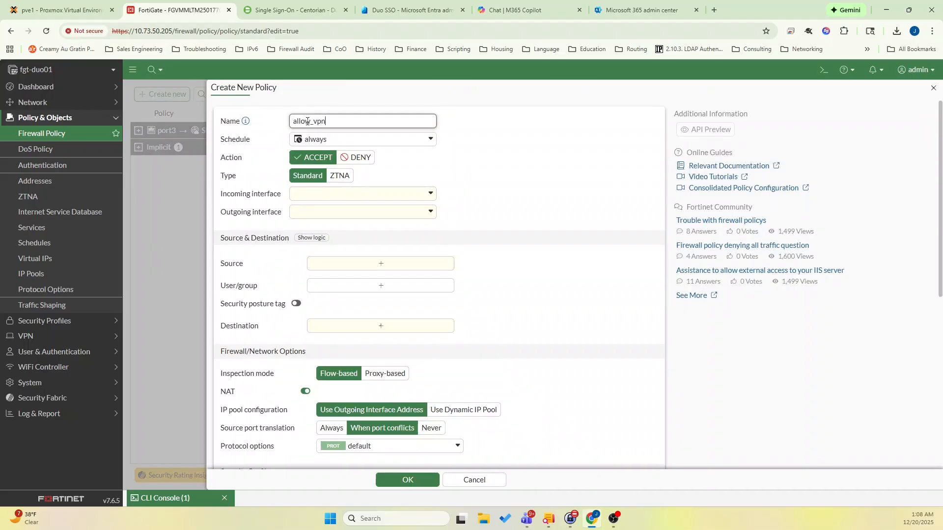
{"action": "type", "text": "allow_vpn_internet"}
{"action": "left_click", "coordinate": [325, 199]}
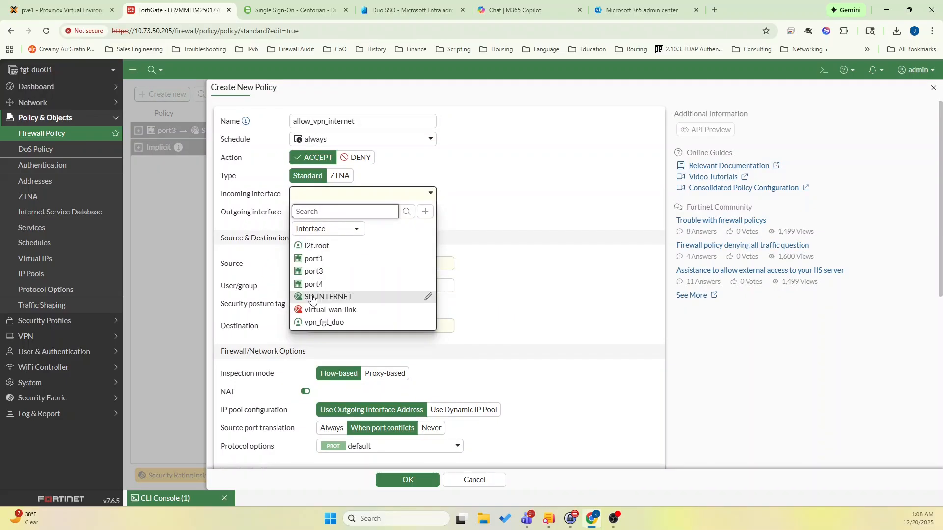
{"action": "left_click", "coordinate": [422, 322]}
{"action": "left_click", "coordinate": [336, 214]}
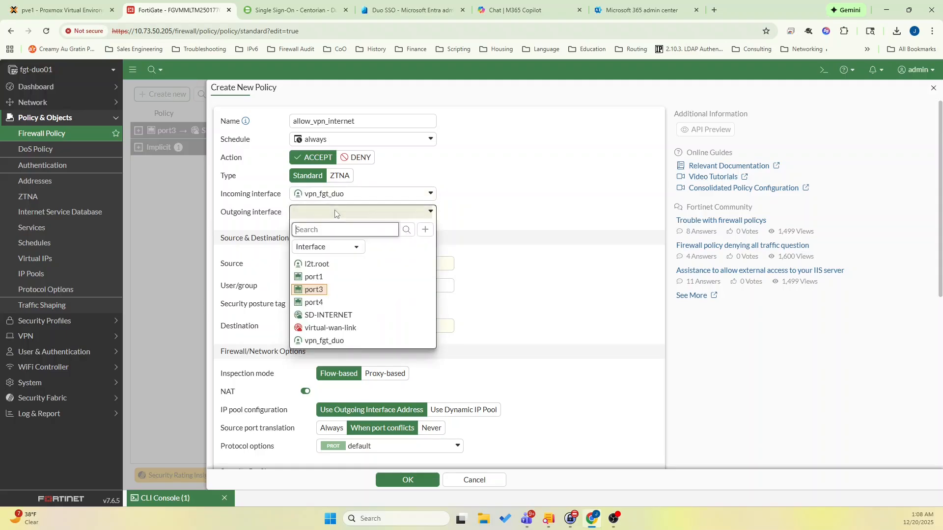
{"action": "left_click", "coordinate": [329, 278]}
Set the policy's source and destination addresses to all and its user group to duo_vpn_users.
{"action": "left_click", "coordinate": [330, 264]}
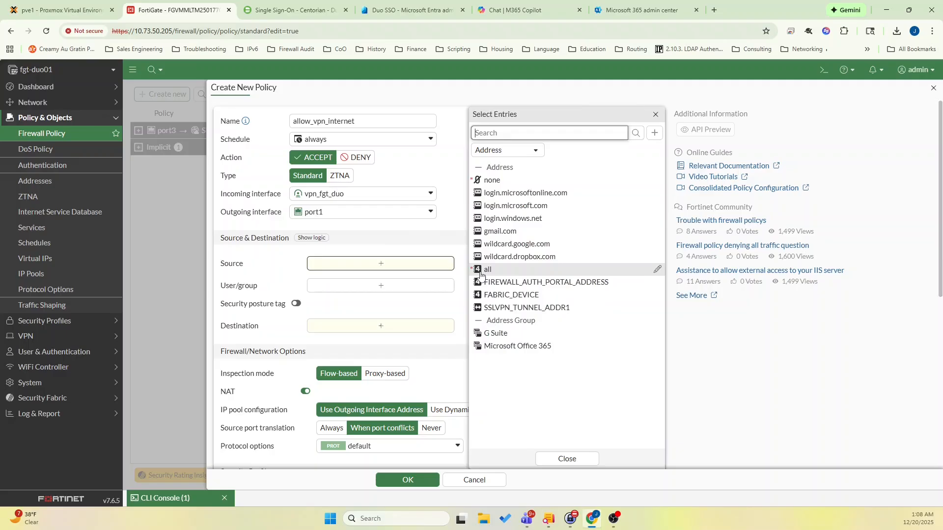
{"action": "left_click", "coordinate": [480, 269]}
{"action": "left_click", "coordinate": [405, 300]}
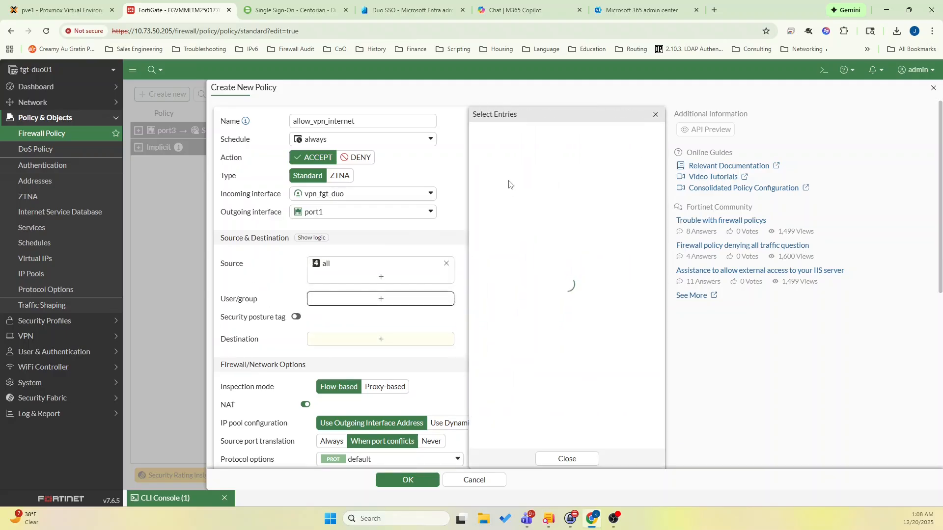
{"action": "left_click", "coordinate": [512, 206]}
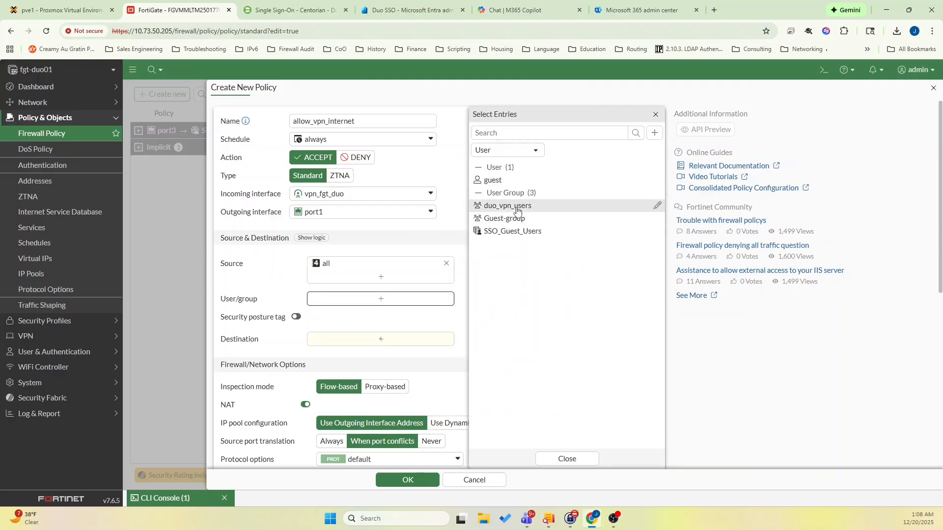
{"action": "left_click", "coordinate": [377, 359]}
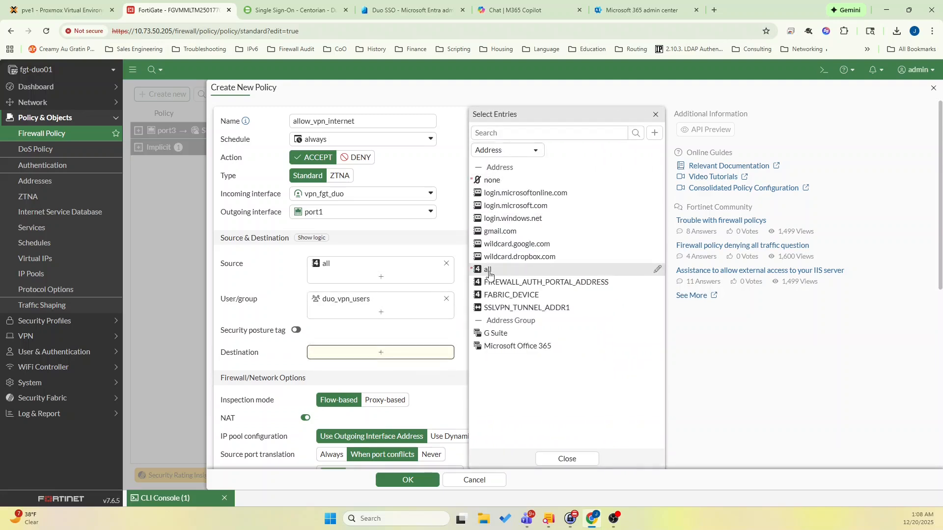
{"action": "left_click", "coordinate": [488, 269]}
{"action": "left_click", "coordinate": [582, 461]}
{"action": "scroll", "coordinate": [472, 447], "scroll_direction": "down", "scroll_amount": 6}
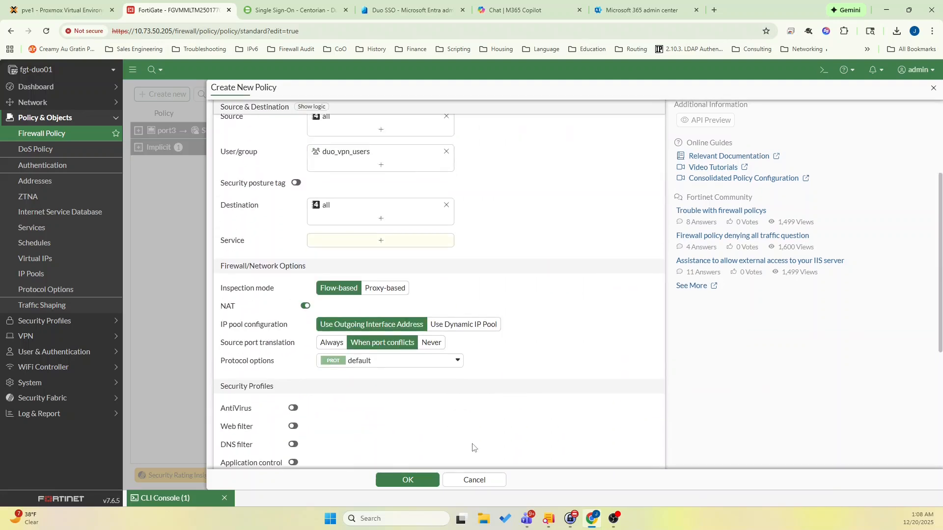
Log all sessions on the allow_vpn_internet policy, set its service to ALL and save it.
{"action": "scroll", "coordinate": [472, 447], "scroll_direction": "down", "scroll_amount": 1}
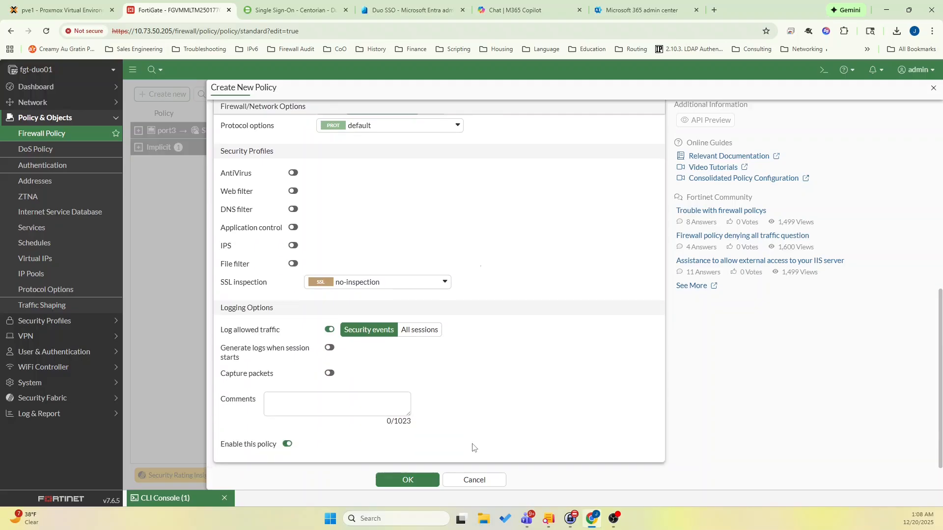
{"action": "left_click", "coordinate": [426, 330]}
{"action": "left_click", "coordinate": [412, 480]}
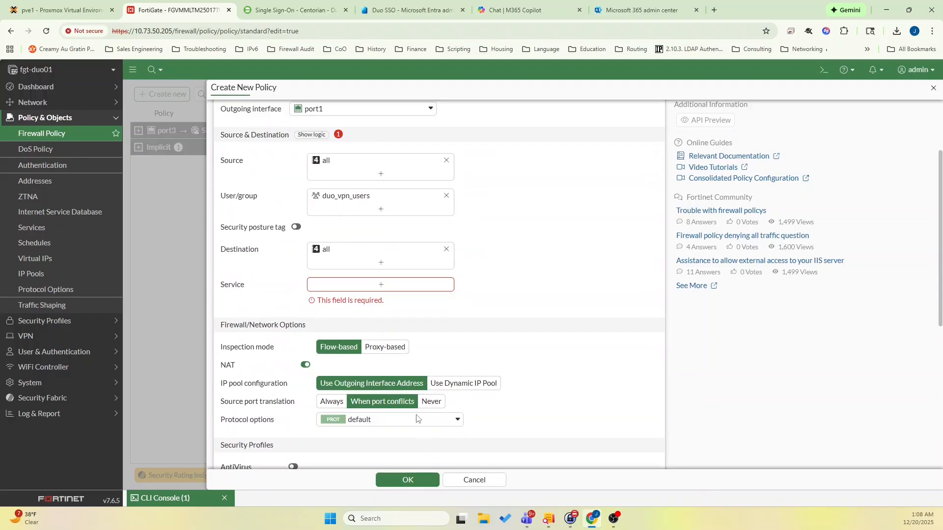
{"action": "left_click", "coordinate": [351, 284]}
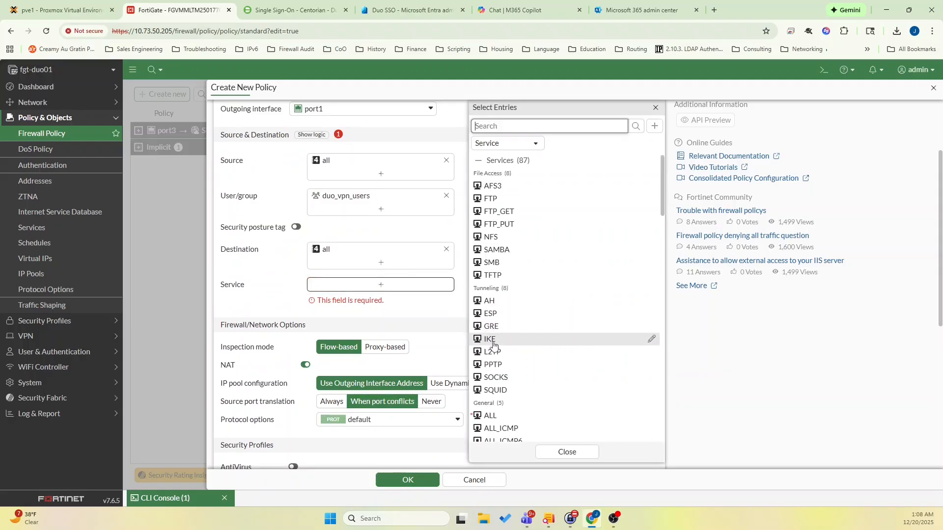
{"action": "left_click", "coordinate": [490, 415]}
{"action": "left_click", "coordinate": [567, 452]}
{"action": "left_click", "coordinate": [398, 477]}
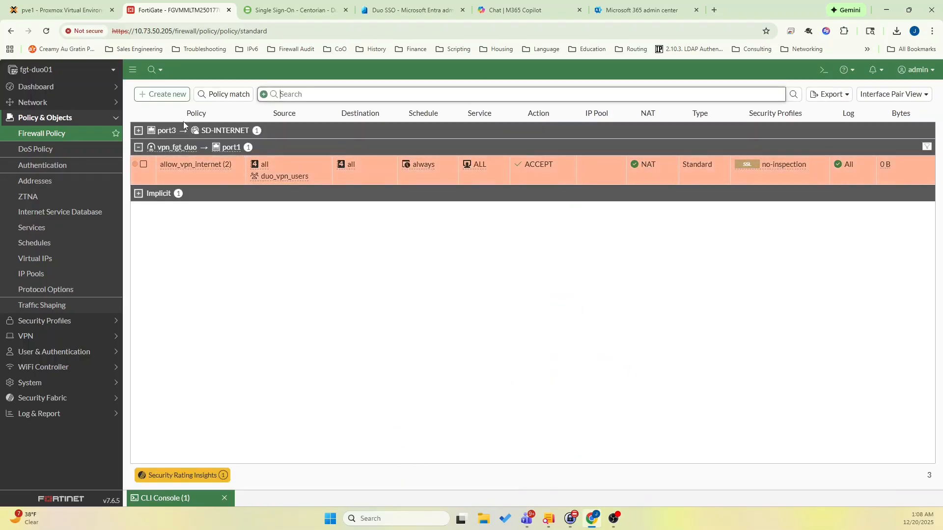
Start a firewall policy named allow_vpn_inside with incoming interface vpn_fgt_duo and outgoing interface port3.
{"action": "left_click", "coordinate": [169, 94]}
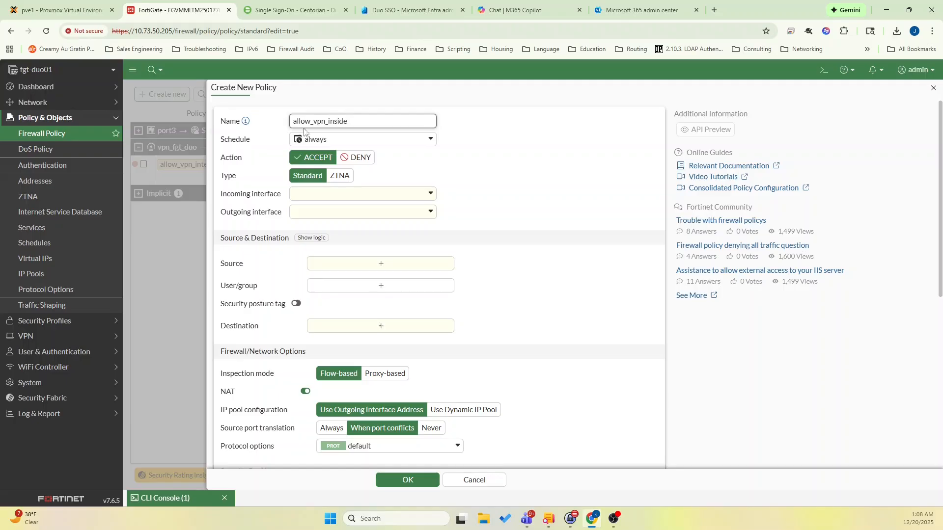
{"action": "left_click", "coordinate": [316, 194]}
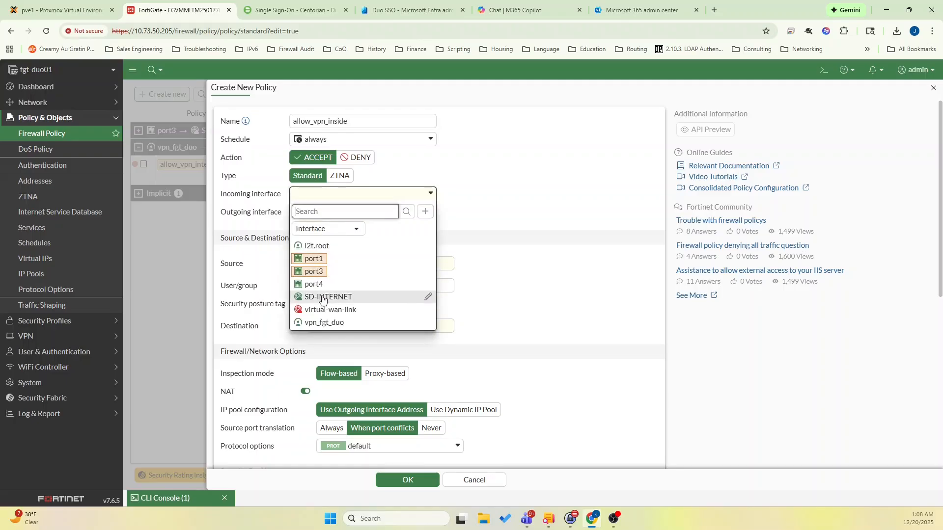
{"action": "left_click", "coordinate": [321, 323]}
{"action": "left_click", "coordinate": [349, 216]}
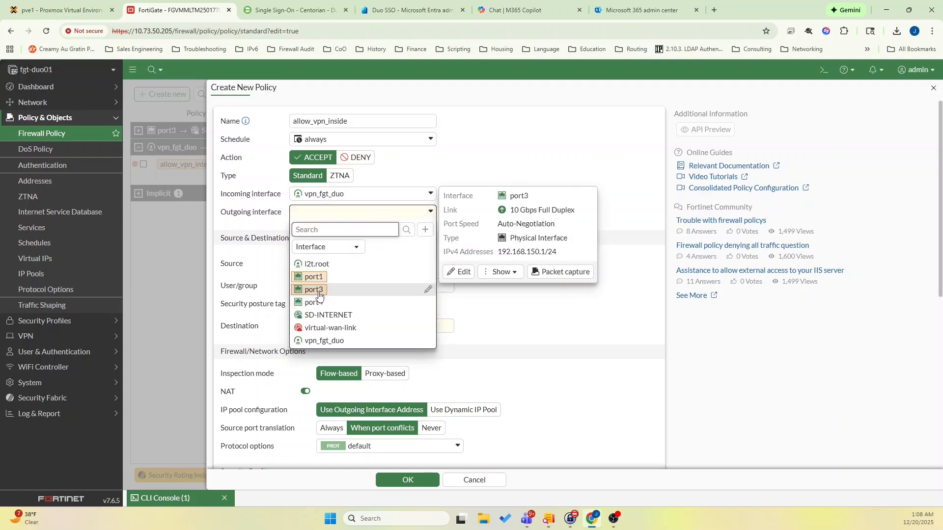
{"action": "left_click", "coordinate": [318, 293]}
Set the allow_vpn_inside policy's source and destination to all, its user group to duo_vpn_users and its service to ALL.
{"action": "left_click", "coordinate": [325, 266]}
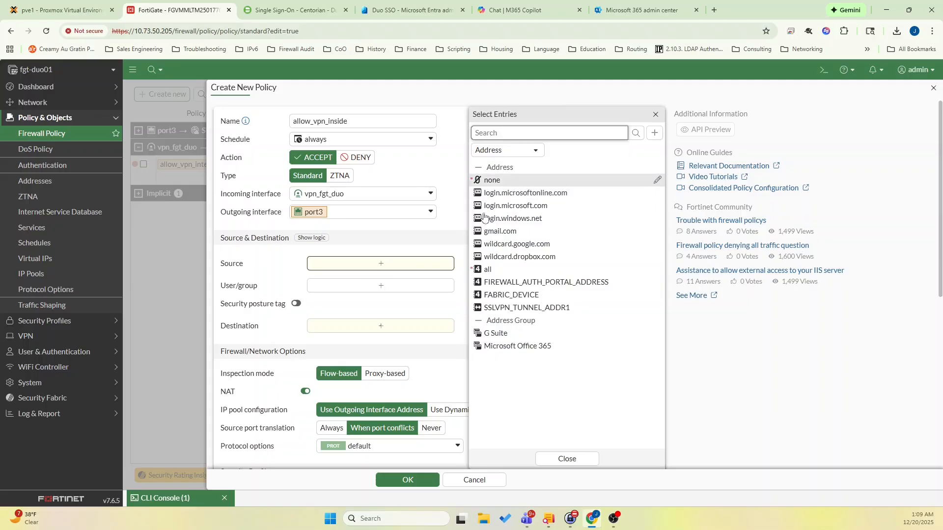
{"action": "left_click", "coordinate": [488, 269]}
{"action": "left_click", "coordinate": [371, 299]}
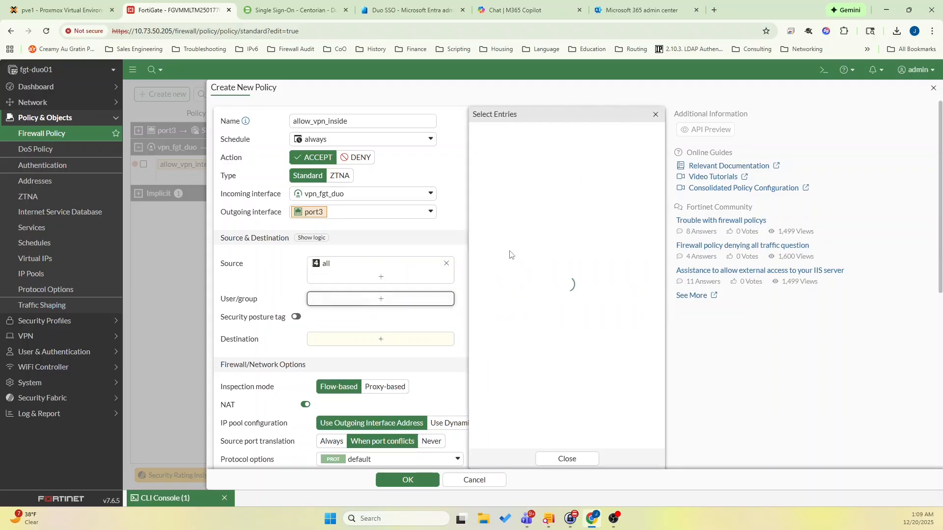
{"action": "left_click", "coordinate": [513, 206]}
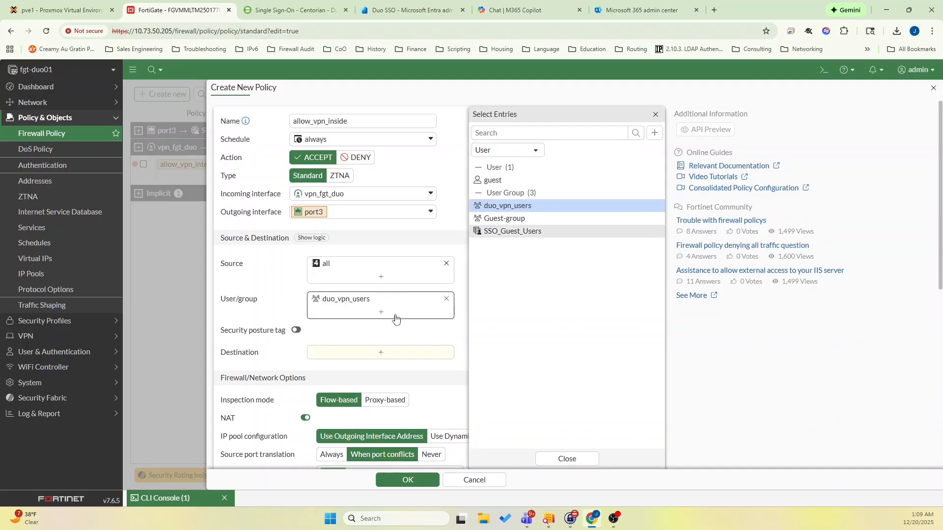
{"action": "left_click", "coordinate": [378, 352]}
{"action": "left_click", "coordinate": [655, 269]}
{"action": "left_click", "coordinate": [381, 388]}
{"action": "left_click", "coordinate": [490, 423]}
Disable NAT and log all sessions on the allow_vpn_inside policy, save it and list the policies by sequence.
{"action": "scroll", "coordinate": [384, 328], "scroll_direction": "down", "scroll_amount": 6}
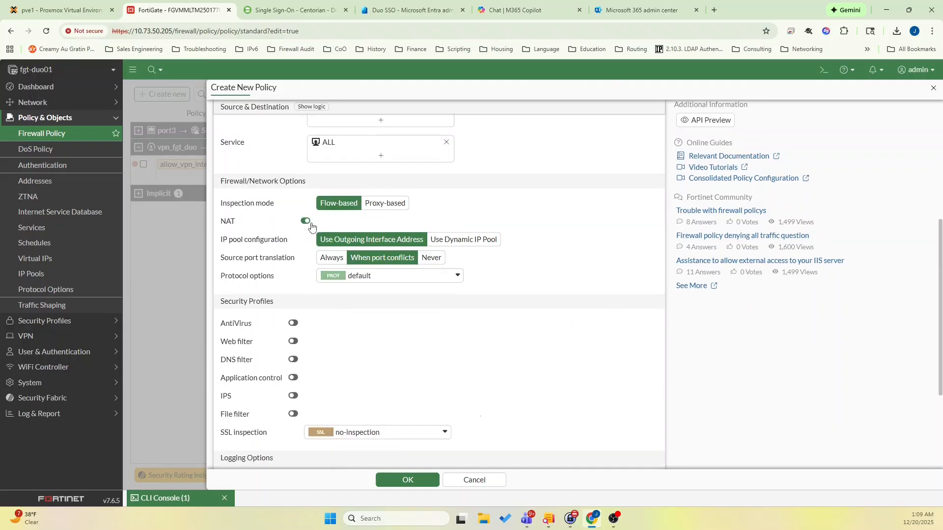
{"action": "left_click", "coordinate": [419, 330]}
{"action": "left_click", "coordinate": [412, 481]}
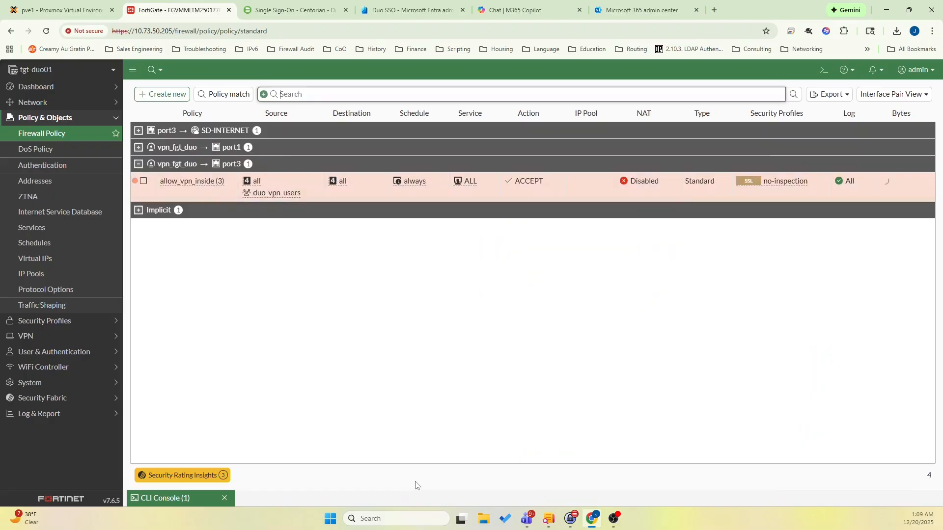
{"action": "left_click", "coordinate": [913, 93]}
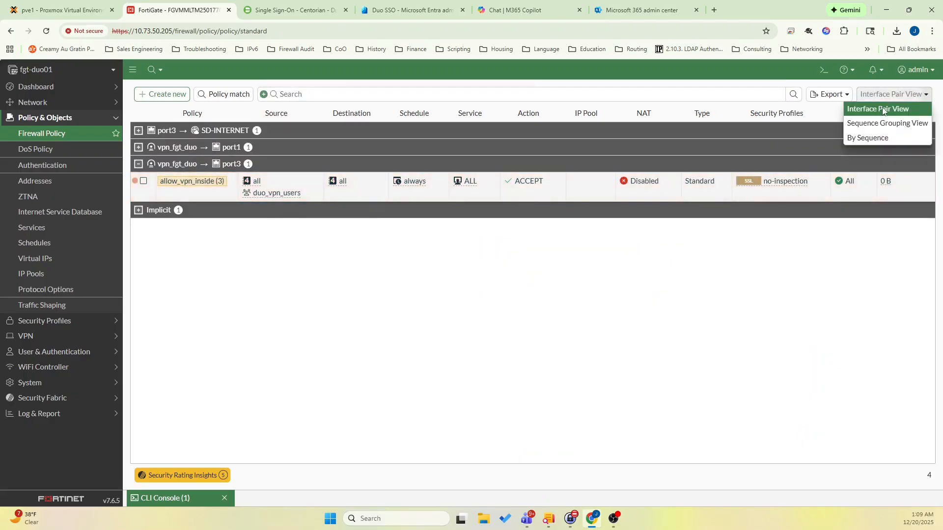
{"action": "left_click", "coordinate": [876, 140]}
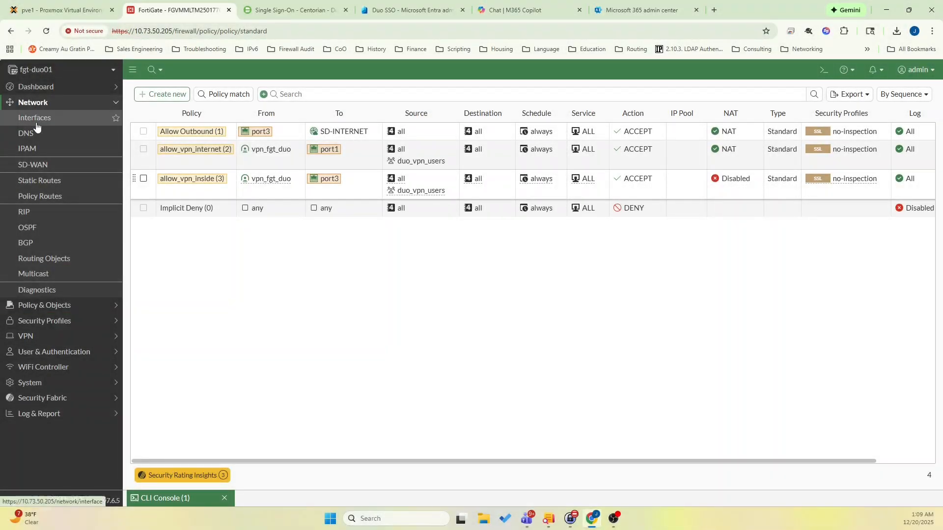
Open the port2 network interface for editing in the CLI console.
{"action": "left_click", "coordinate": [37, 127]}
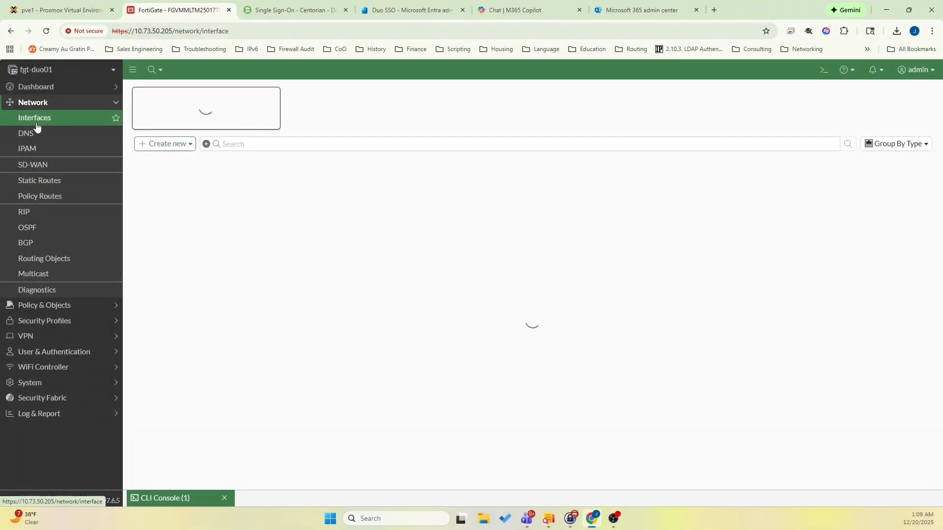
{"action": "left_click", "coordinate": [213, 299]}
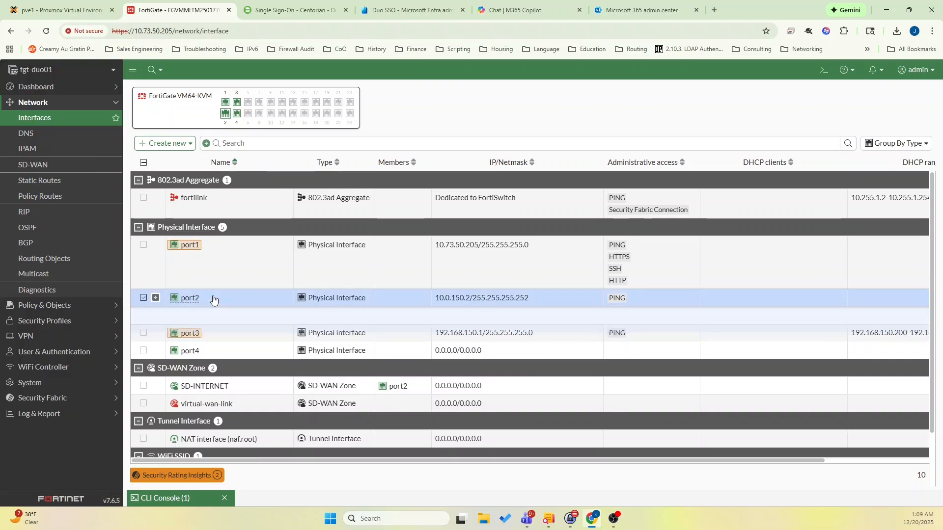
{"action": "double_click", "coordinate": [213, 298]}
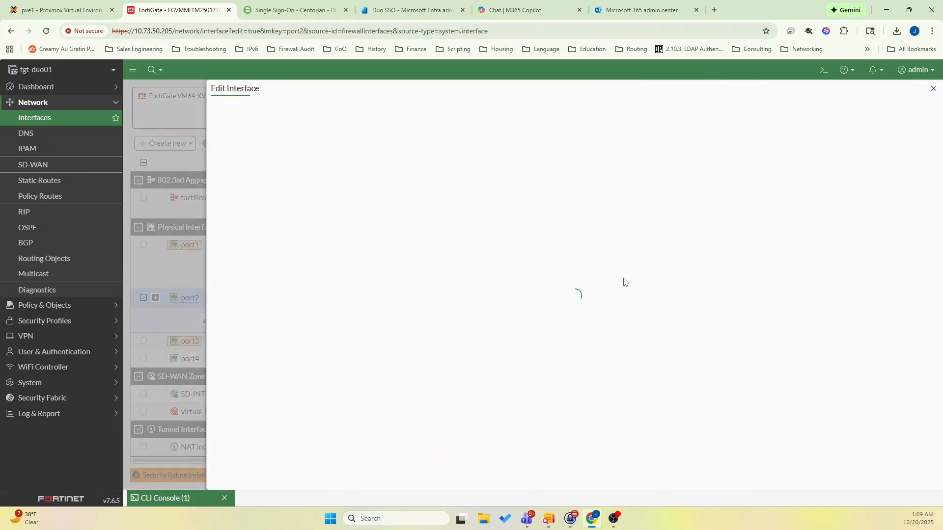
{"action": "left_click", "coordinate": [677, 275]}
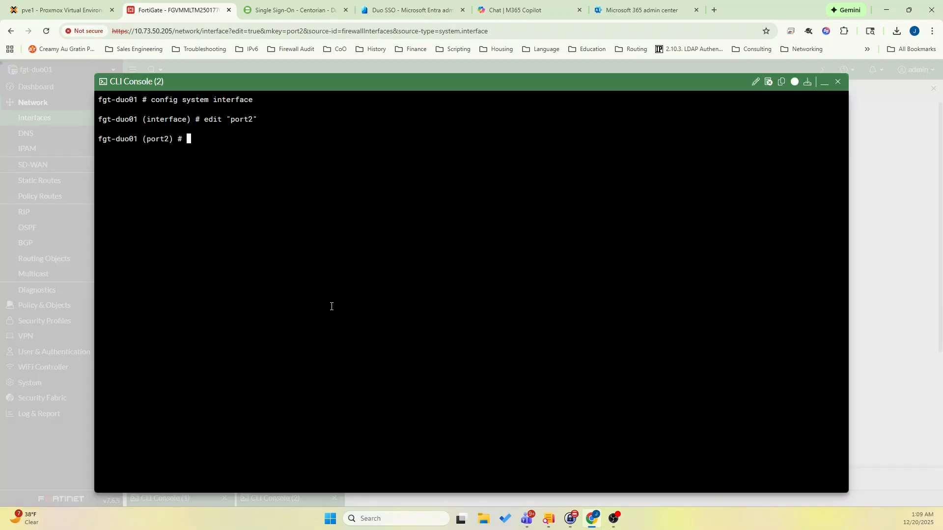
Set port2's ike-saml-server to duo_sso, show the interface configuration and close the console.
{"action": "type", "text": "set ike-saml-server"}
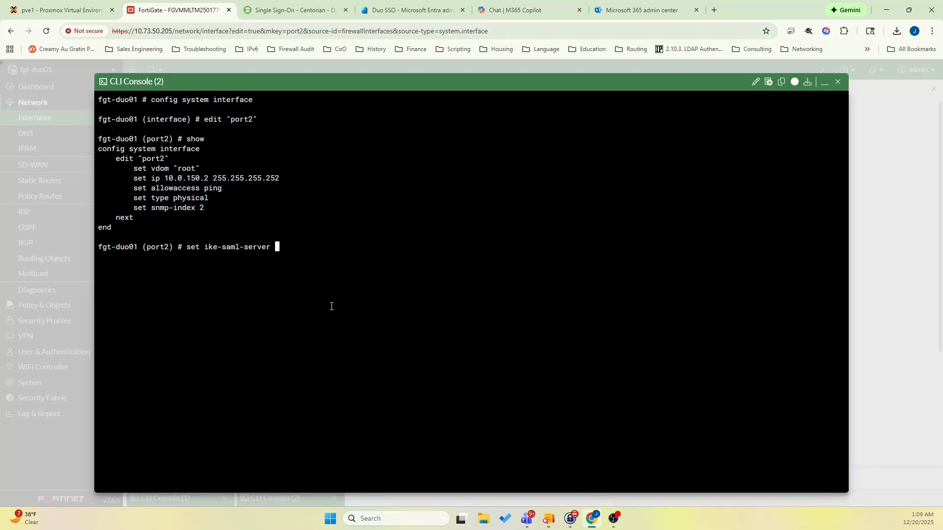
{"action": "key", "text": "Tab"}
{"action": "key", "text": "Return"}
{"action": "type", "text": "show"}
{"action": "key", "text": "Return"}
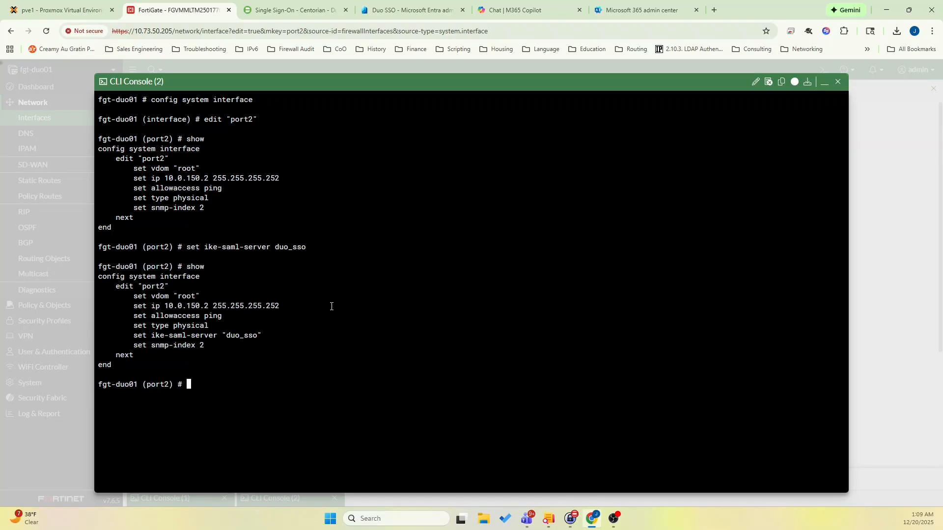
{"action": "key", "text": "Return"}
{"action": "left_click", "coordinate": [836, 83]}
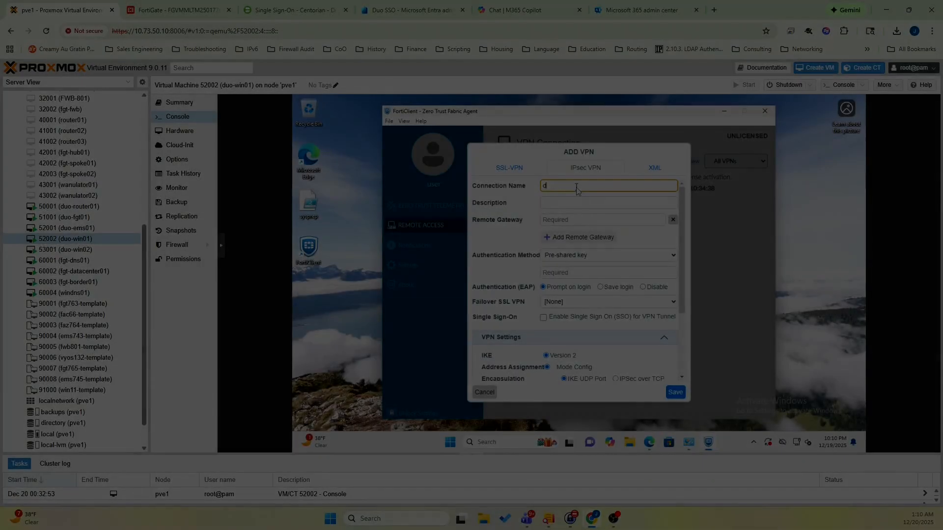
In FortiClient on the duo-win01 VM, name the IPsec VPN duo_ipsec_vpn, set remote gateway 10.0.150.2 and enter the pre-shared key.
{"action": "type", "text": "_ipse"}
{"action": "type", "text": "d"}
{"action": "left_click", "coordinate": [552, 220]}
{"action": "type", "text": "1-"}
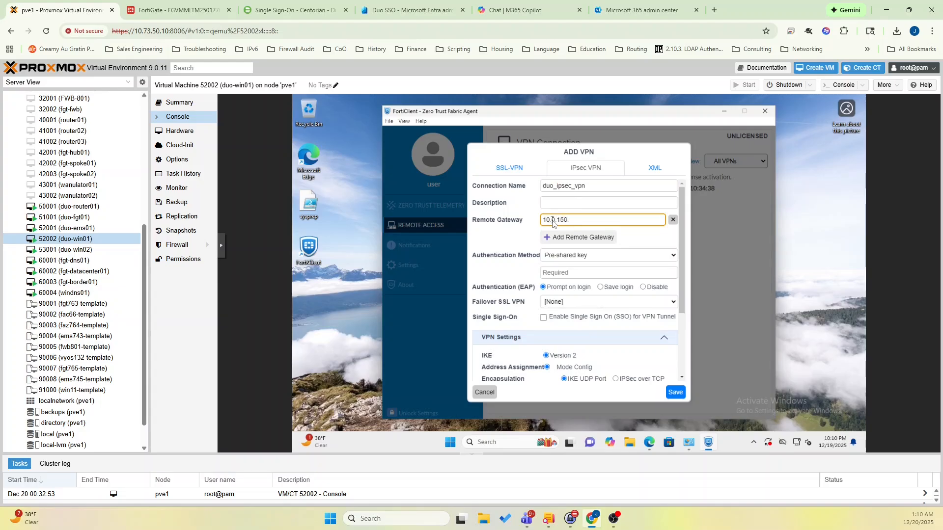
{"action": "left_click", "coordinate": [563, 272]}
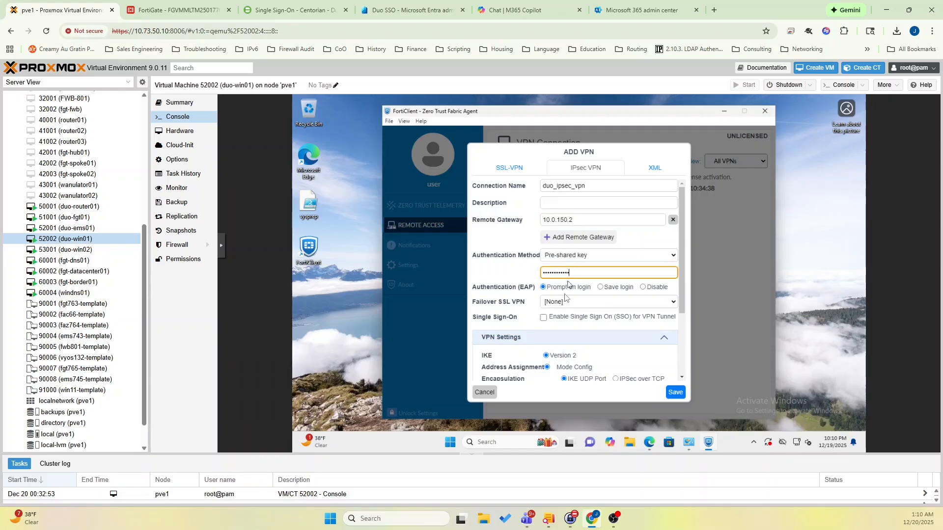
Enable single sign-on for the VPN tunnel and set the SSO port to 1001.
{"action": "left_click", "coordinate": [543, 317]}
{"action": "scroll", "coordinate": [543, 320], "scroll_direction": "down", "scroll_amount": 1}
{"action": "scroll", "coordinate": [574, 320], "scroll_direction": "down", "scroll_amount": 1}
{"action": "left_click", "coordinate": [590, 274]}
{"action": "type", "text": "1"}
Set the first Phase 1 proposal to AES256 encryption with SHA256 authentication and also enable DH group 21.
{"action": "left_click_drag", "start_coordinate": [681, 264], "coordinate": [681, 284]}
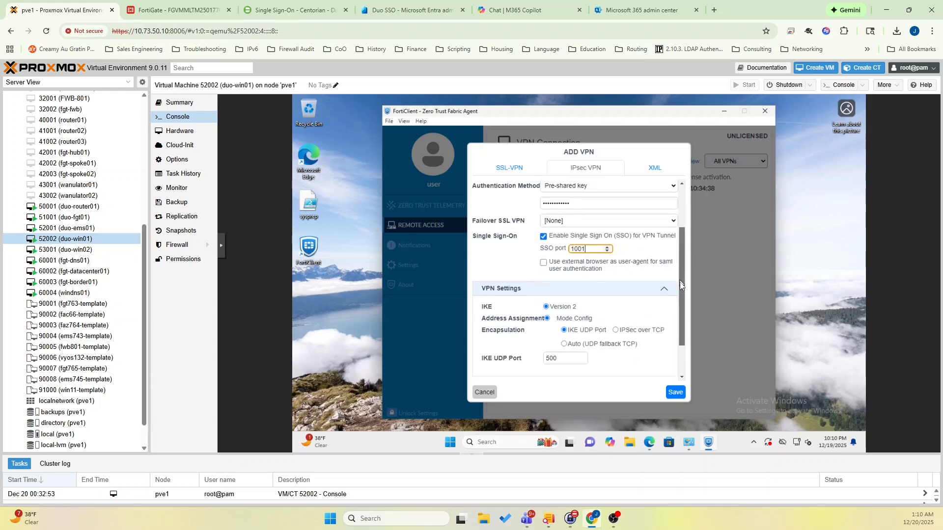
{"action": "scroll", "coordinate": [677, 296], "scroll_direction": "down", "scroll_amount": 2}
{"action": "left_click", "coordinate": [664, 344]}
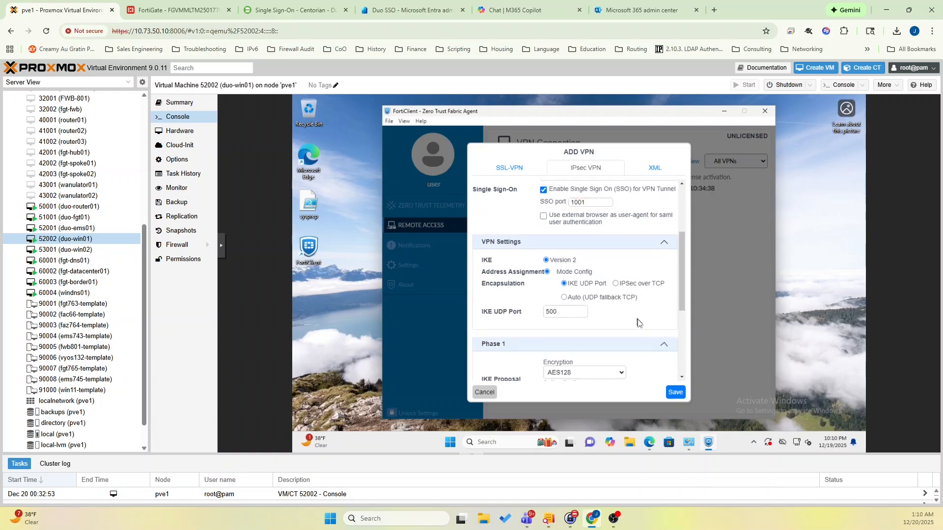
{"action": "scroll", "coordinate": [603, 236], "scroll_direction": "down", "scroll_amount": 9}
{"action": "scroll", "coordinate": [601, 235], "scroll_direction": "up", "scroll_amount": 4}
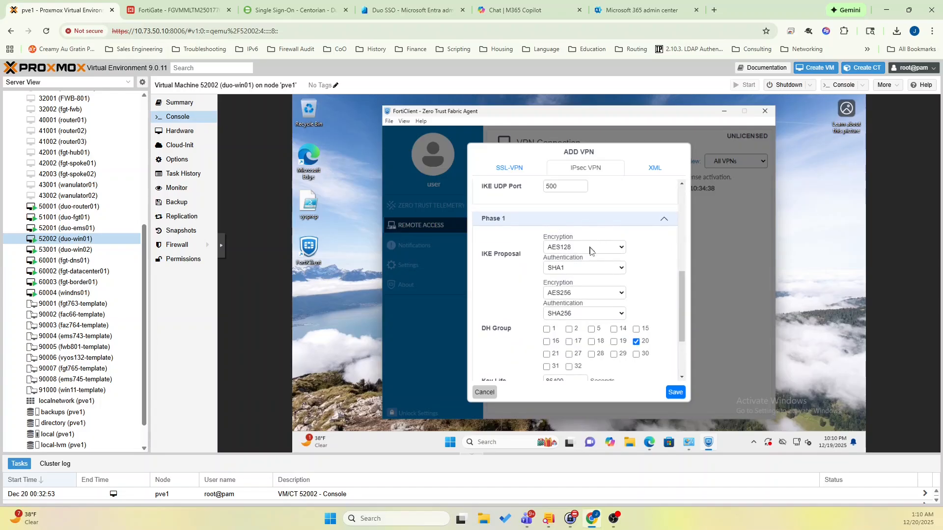
{"action": "left_click", "coordinate": [590, 247]}
{"action": "left_click", "coordinate": [581, 295]}
{"action": "left_click", "coordinate": [579, 269]}
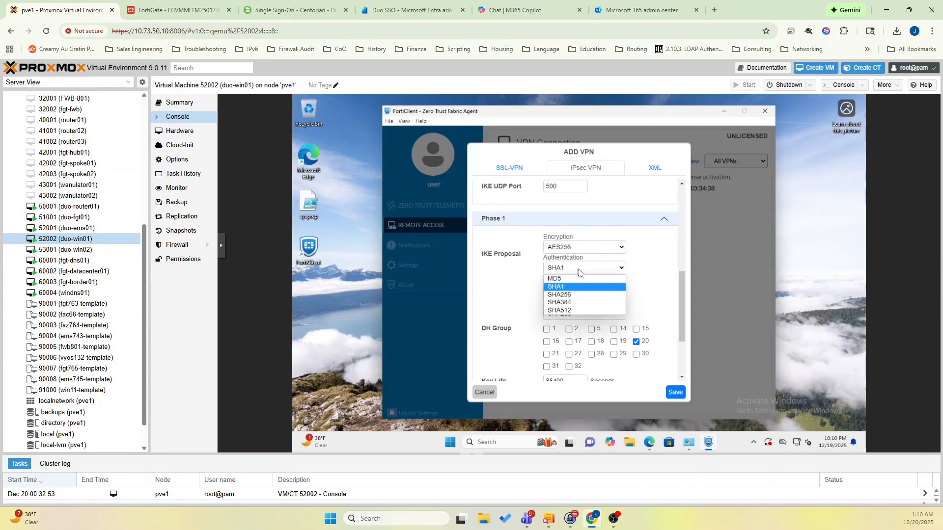
{"action": "left_click", "coordinate": [575, 294]}
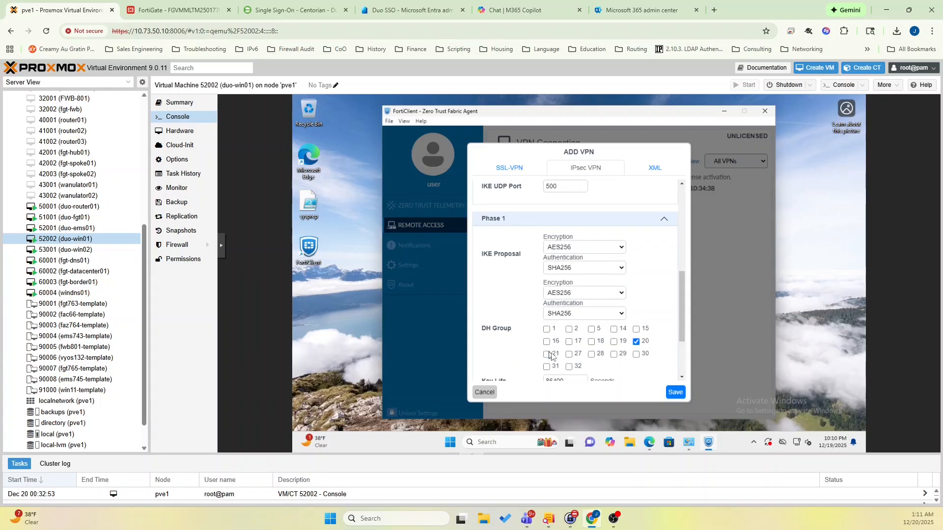
{"action": "left_click", "coordinate": [550, 354]}
Set the first Phase 2 proposal to AES256 encryption with SHA256 authentication.
{"action": "scroll", "coordinate": [565, 339], "scroll_direction": "down", "scroll_amount": 3}
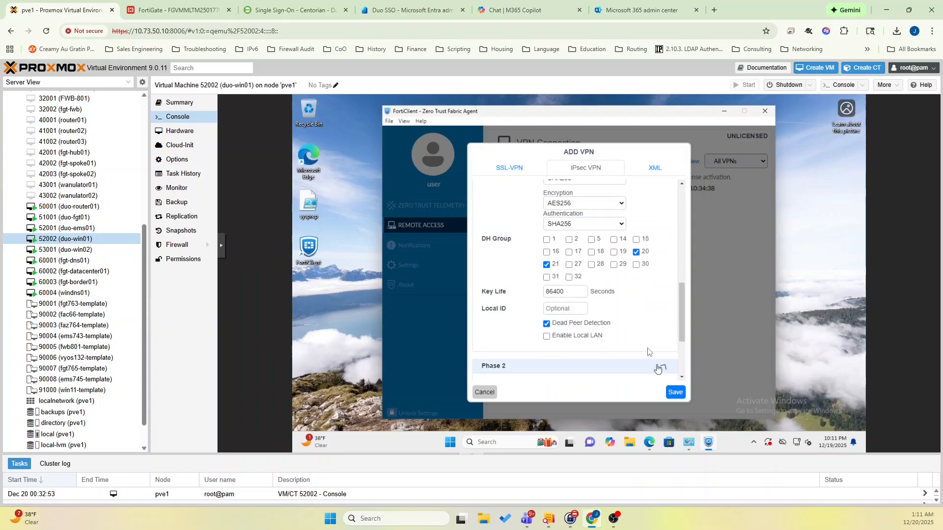
{"action": "left_click", "coordinate": [661, 367]}
{"action": "left_click", "coordinate": [568, 219]}
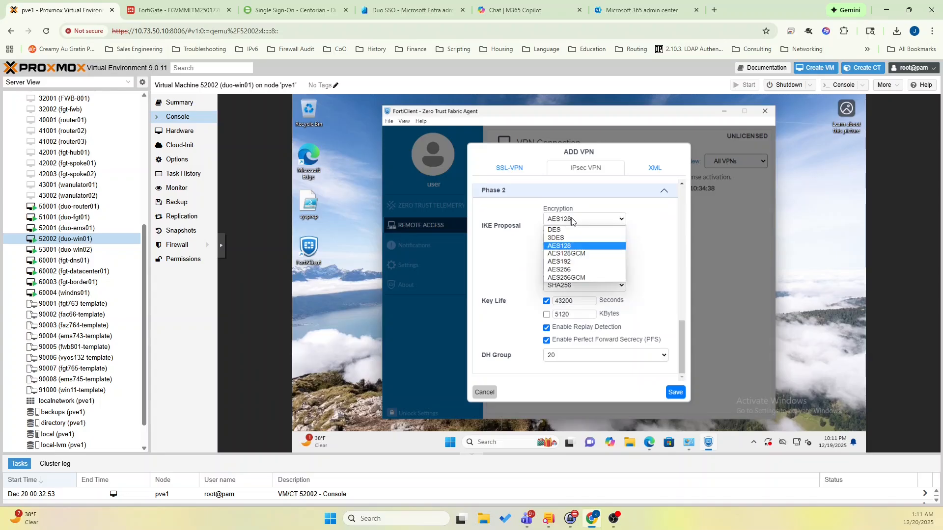
{"action": "left_click", "coordinate": [569, 268]}
{"action": "left_click", "coordinate": [570, 240]}
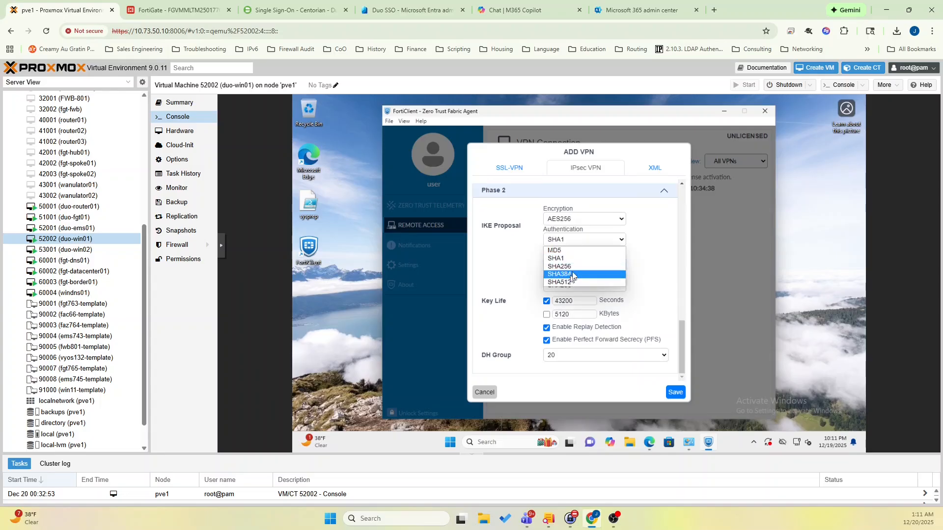
{"action": "left_click", "coordinate": [573, 267]}
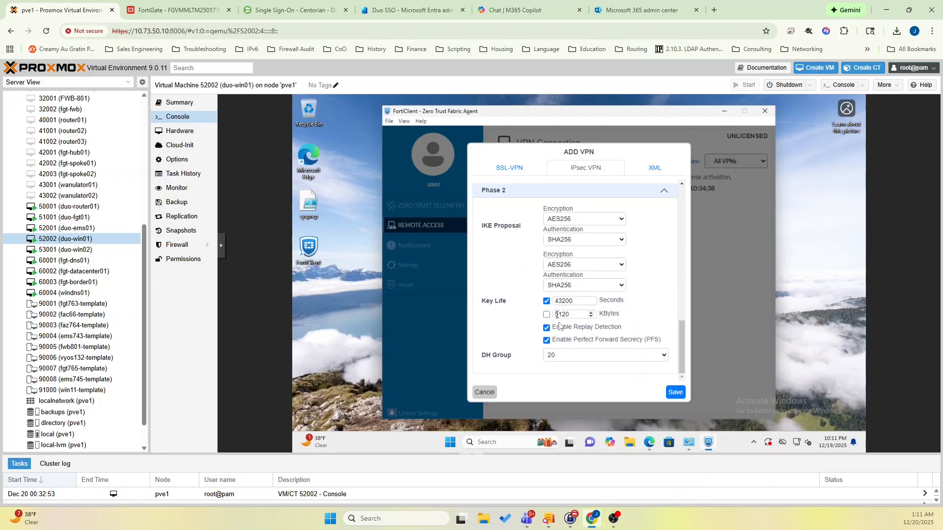
Save the VPN profile and start connecting to duo_ipsec_vpn, proceeding past the untrusted certificate warning for 10.0.150.2.
{"action": "left_click", "coordinate": [675, 393]}
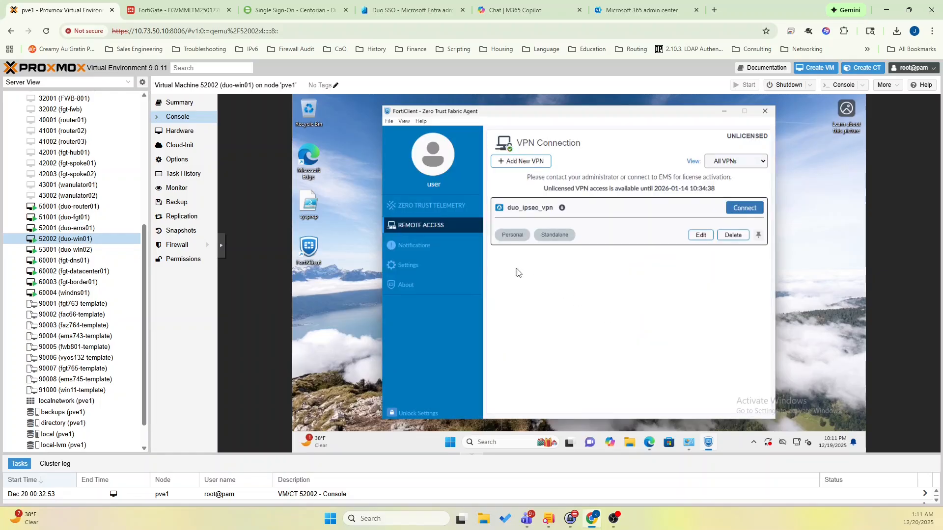
{"action": "left_click", "coordinate": [744, 208]}
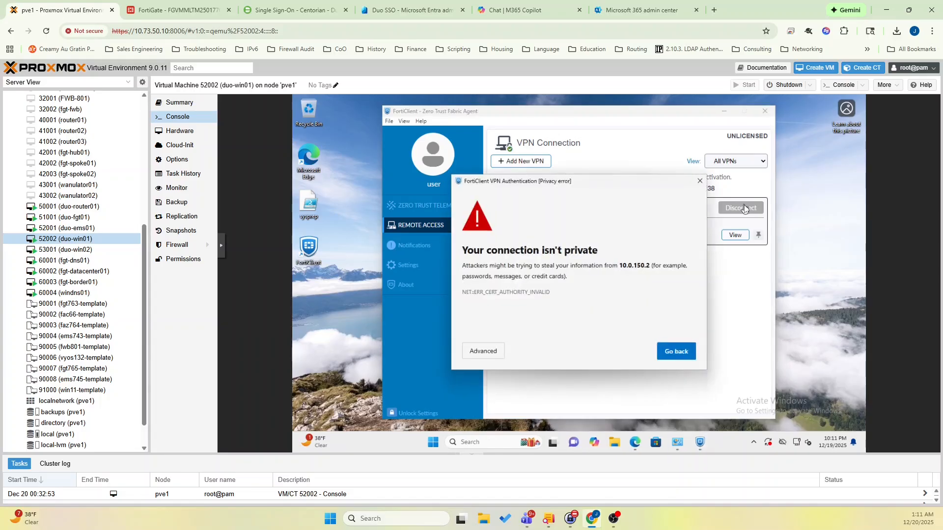
{"action": "left_click", "coordinate": [473, 354]}
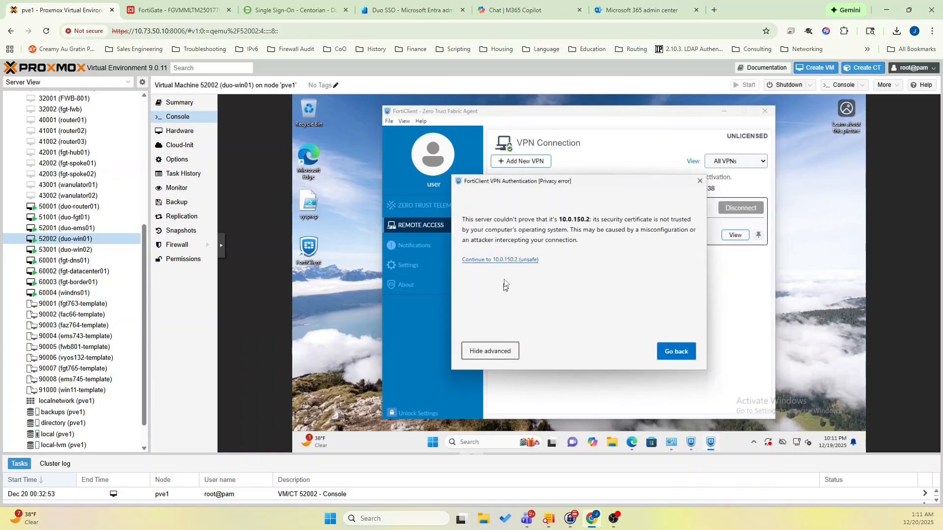
{"action": "left_click", "coordinate": [505, 260]}
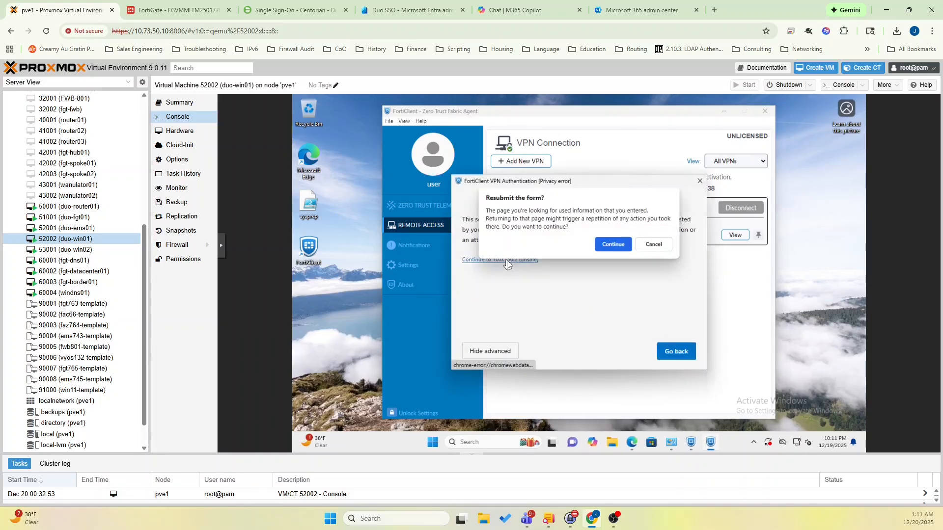
{"action": "left_click", "coordinate": [602, 248]}
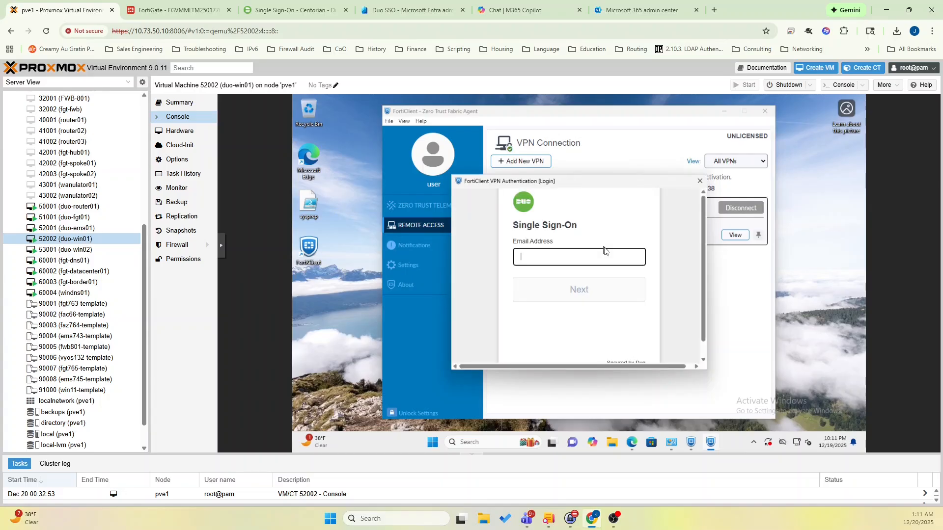
Submit the VPN user's email address on the Duo Single Sign-On page.
{"action": "left_click", "coordinate": [603, 262]}
{"action": "left_click", "coordinate": [592, 290]}
{"action": "left_click", "coordinate": [569, 291]}
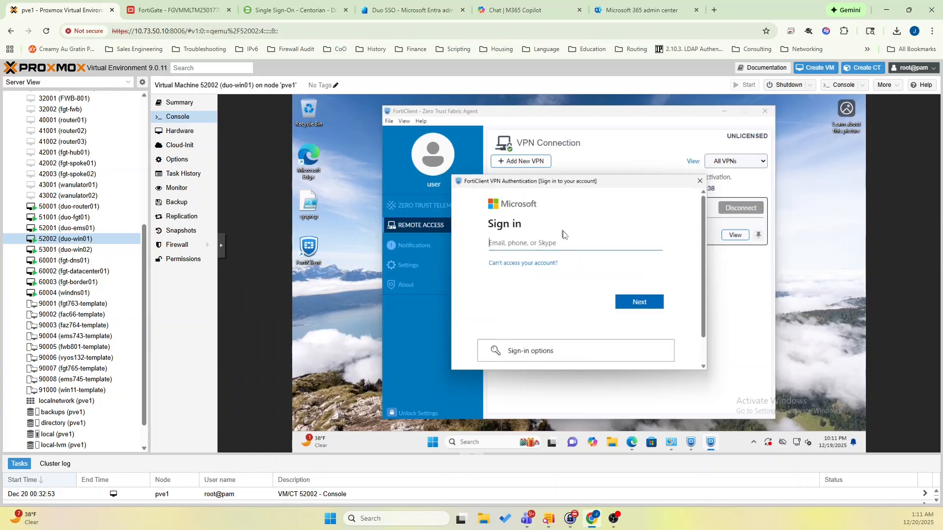
Sign in to Microsoft with the VPN user's saved email address and account password, and decline to stay signed in.
{"action": "type", "text": "raymon"}
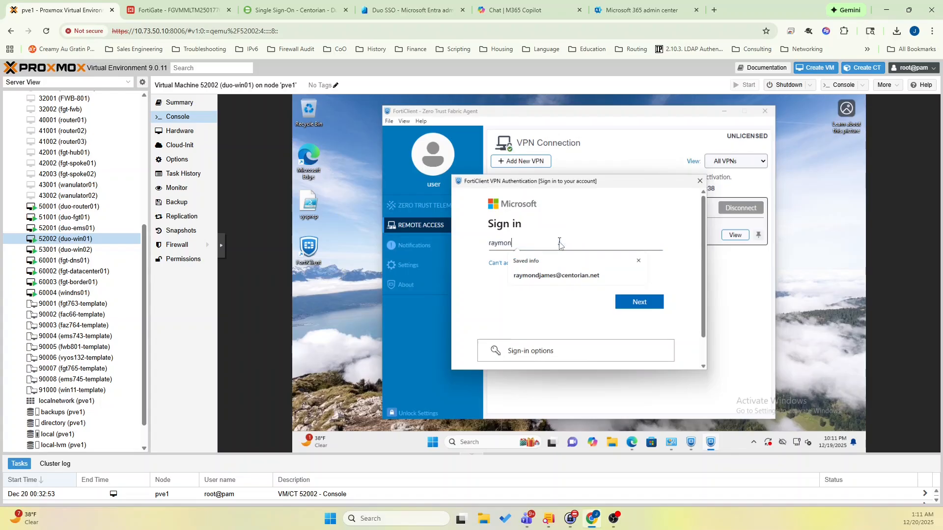
{"action": "left_click", "coordinate": [556, 274]}
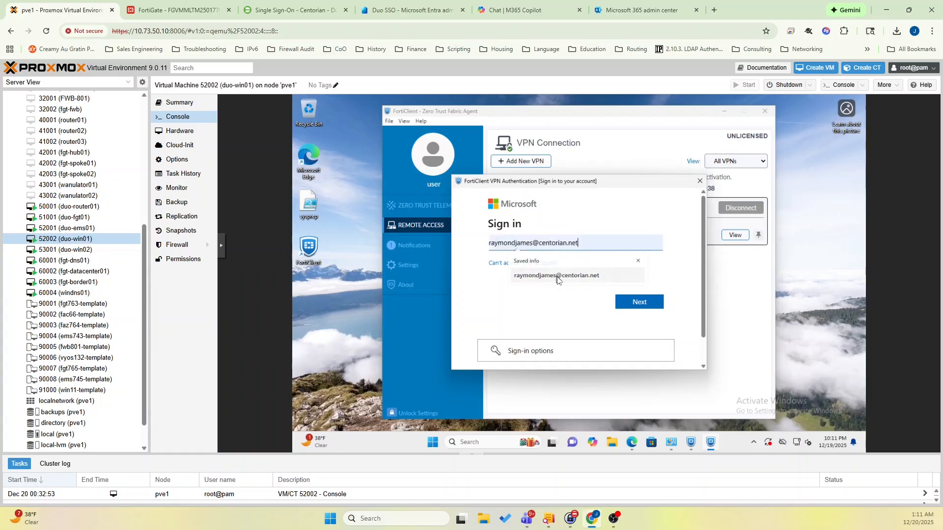
{"action": "left_click", "coordinate": [645, 302]}
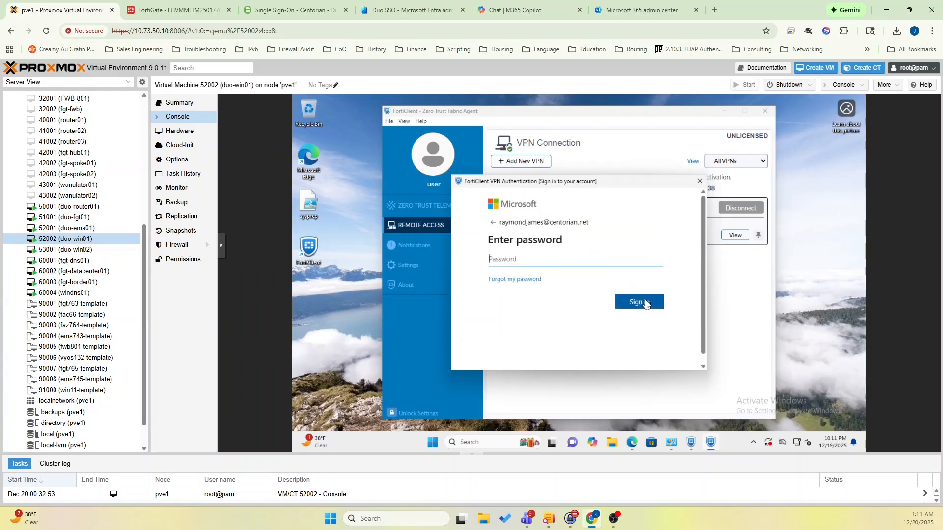
{"action": "type", "text": "************"}
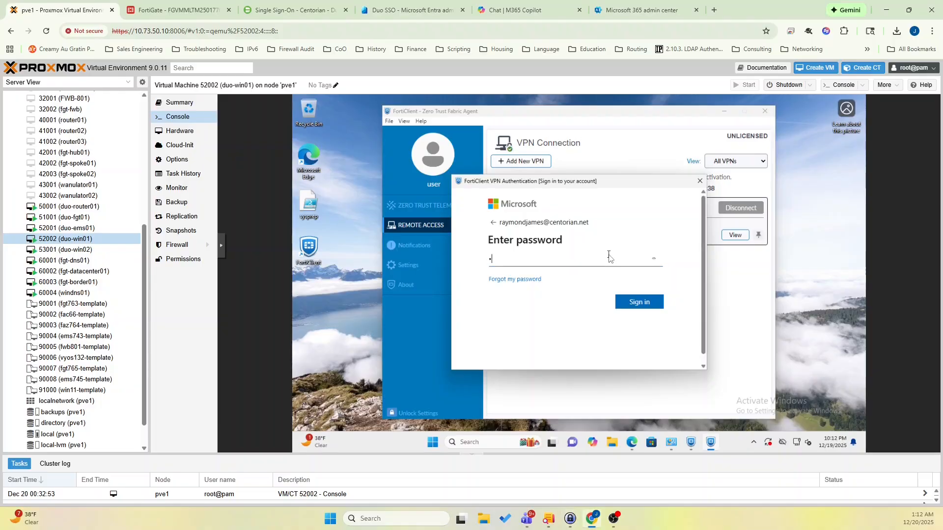
{"action": "left_click", "coordinate": [634, 305]}
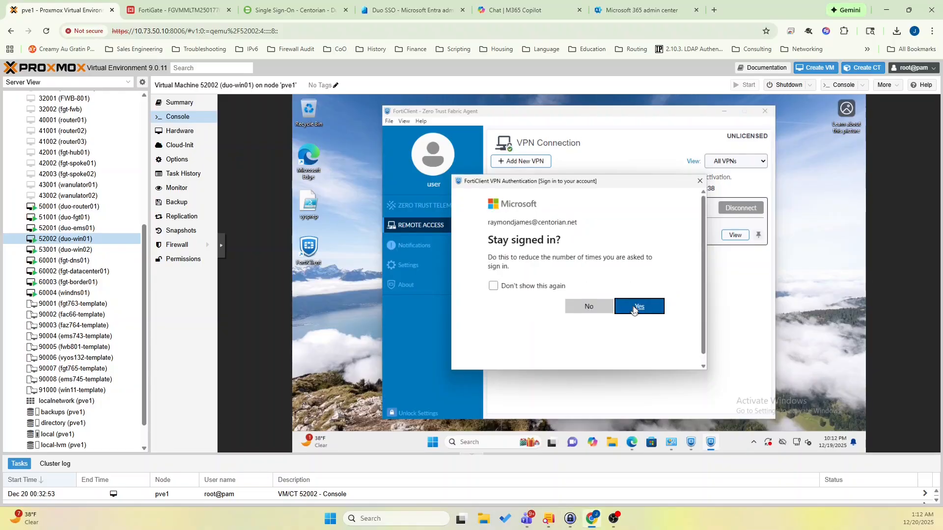
{"action": "left_click", "coordinate": [596, 308]}
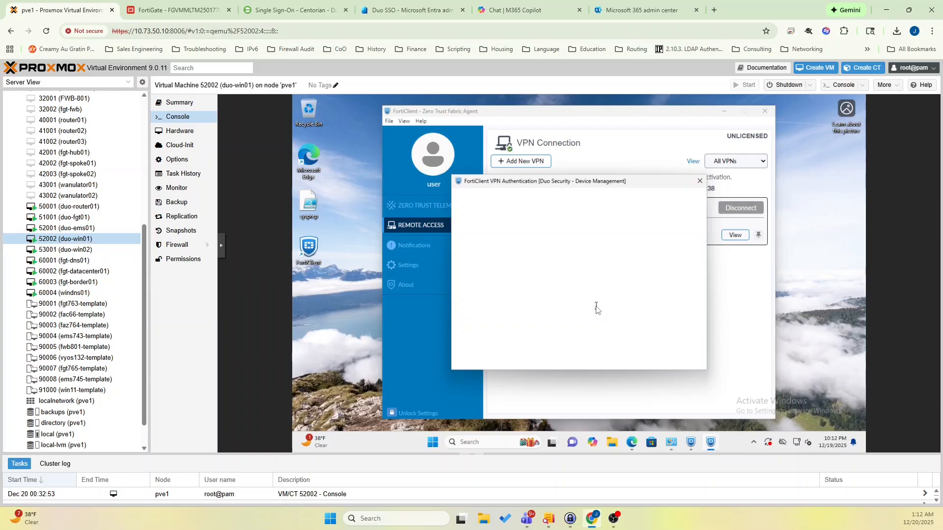
Start the Duo Security enrollment and add Duo Mobile as the verification device.
{"action": "scroll", "coordinate": [596, 309], "scroll_direction": "down", "scroll_amount": 1}
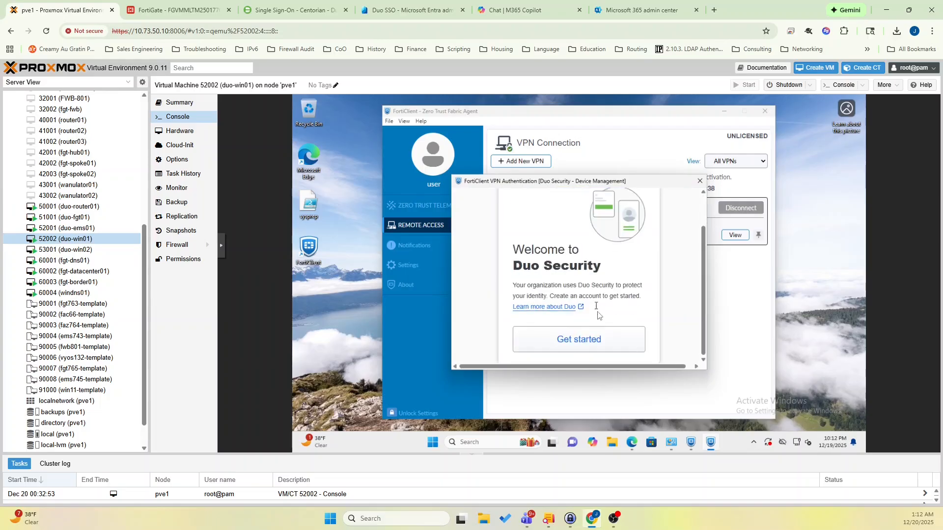
{"action": "left_click", "coordinate": [595, 339]}
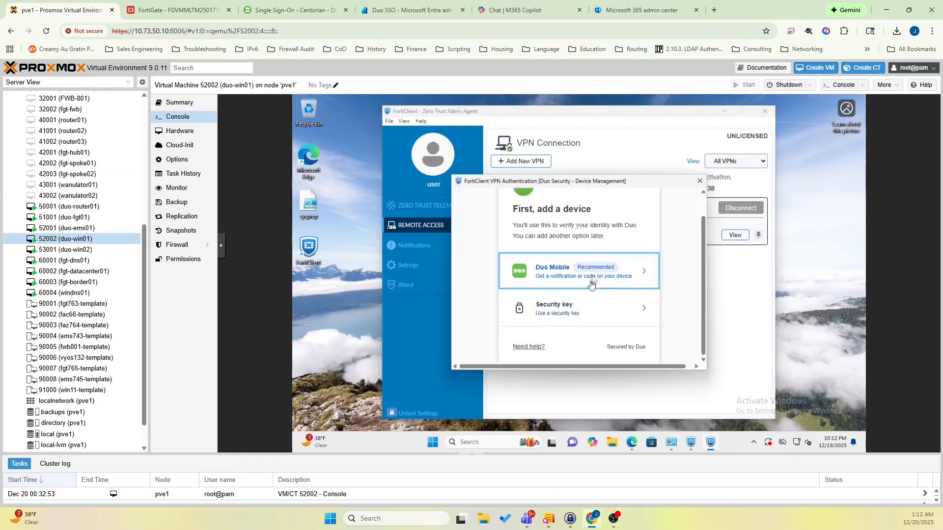
{"action": "left_click", "coordinate": [594, 278]}
{"action": "scroll", "coordinate": [596, 288], "scroll_direction": "down", "scroll_amount": 1}
{"action": "left_click", "coordinate": [584, 325]}
{"action": "left_click", "coordinate": [584, 326]}
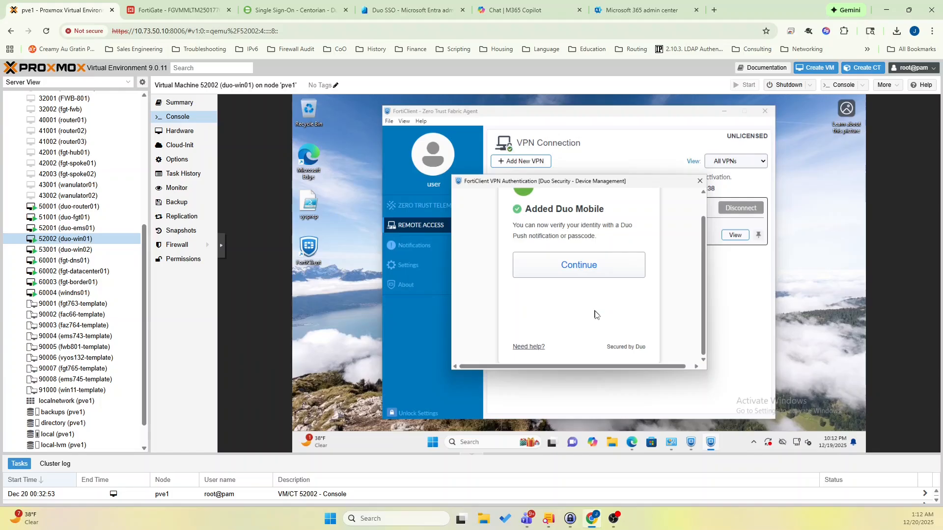
Finish the Duo setup, log in with Duo and confirm that this is the user's own device.
{"action": "left_click", "coordinate": [606, 262]}
{"action": "scroll", "coordinate": [603, 268], "scroll_direction": "down", "scroll_amount": 1}
{"action": "left_click", "coordinate": [599, 321]}
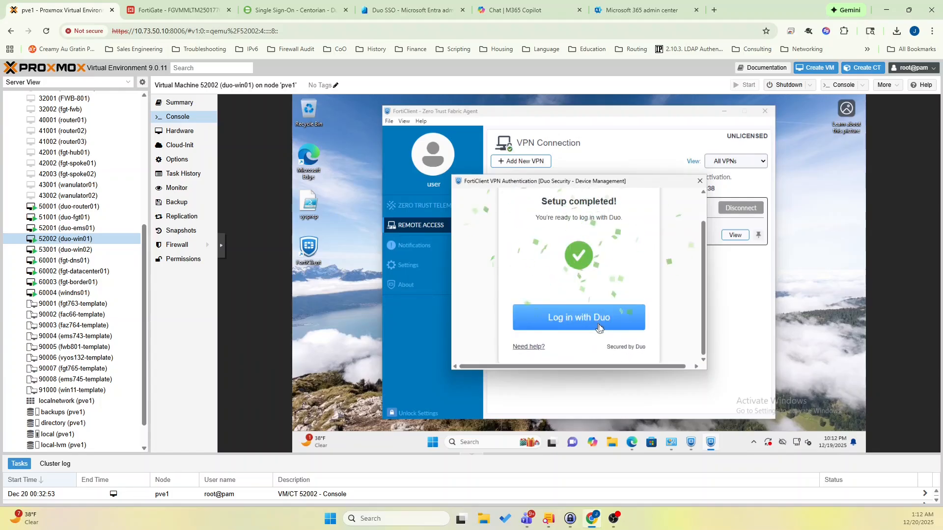
{"action": "left_click", "coordinate": [598, 317]}
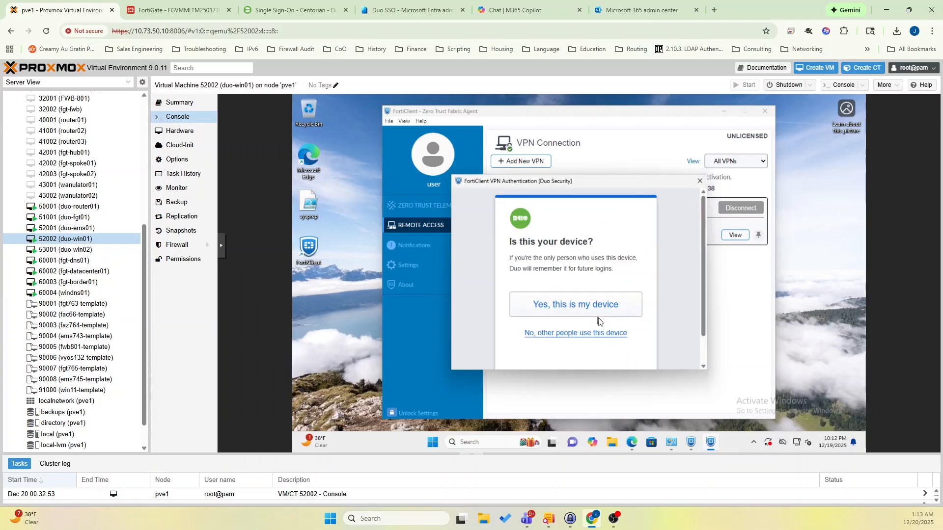
{"action": "left_click", "coordinate": [588, 309]}
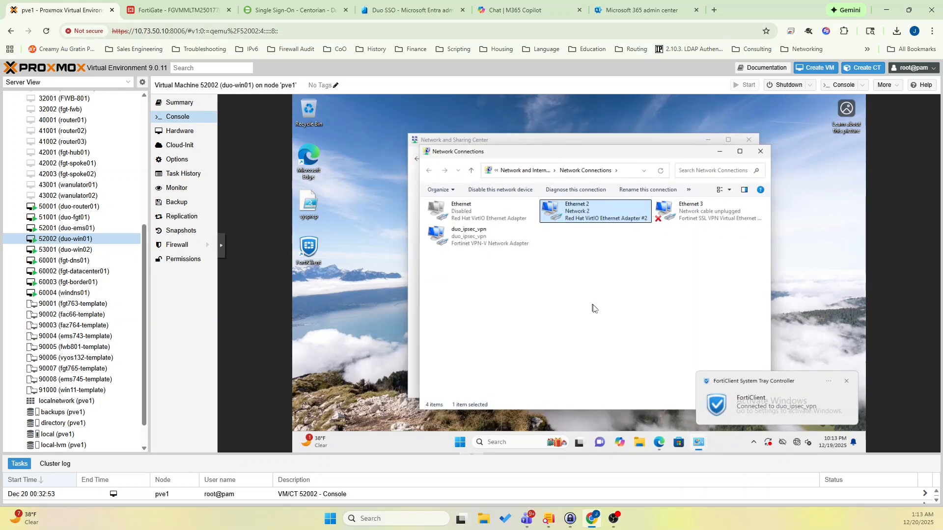
Run ipconfig in a Command Prompt on the VM and check the IPv4 address of the duo_ipsec_vpn adapter.
{"action": "left_click", "coordinate": [529, 443]}
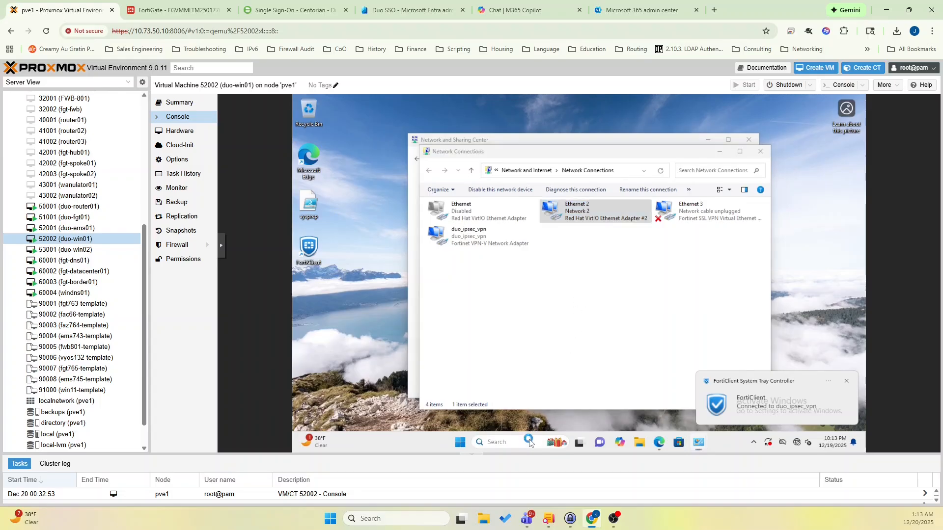
{"action": "type", "text": "cmd"}
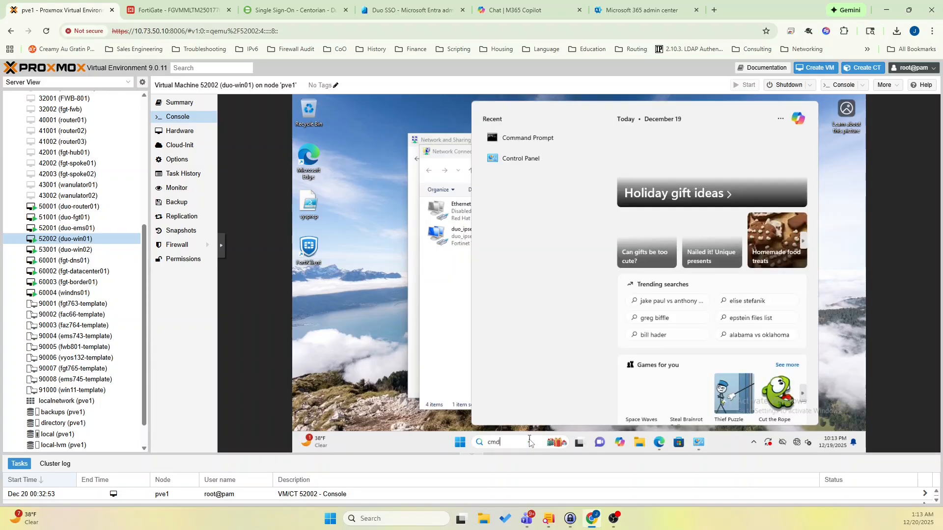
{"action": "key", "text": "Escape"}
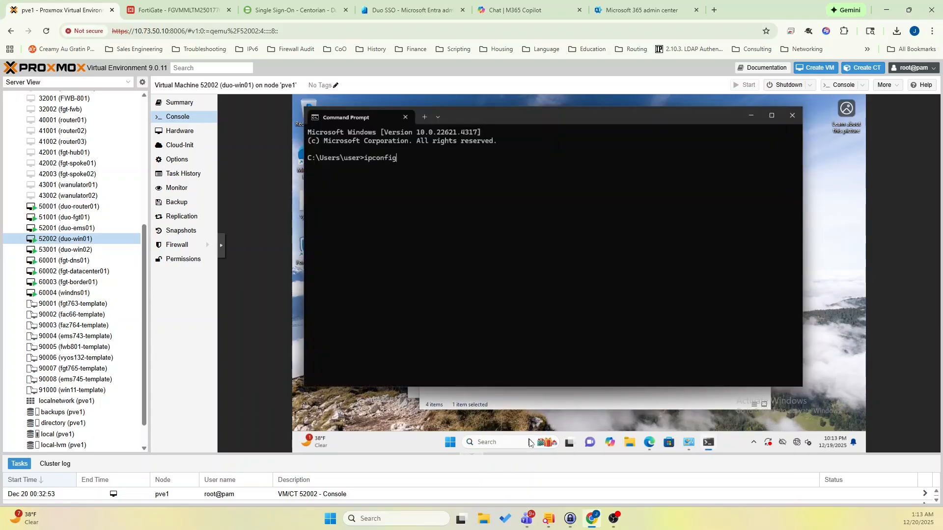
{"action": "key", "text": "Return"}
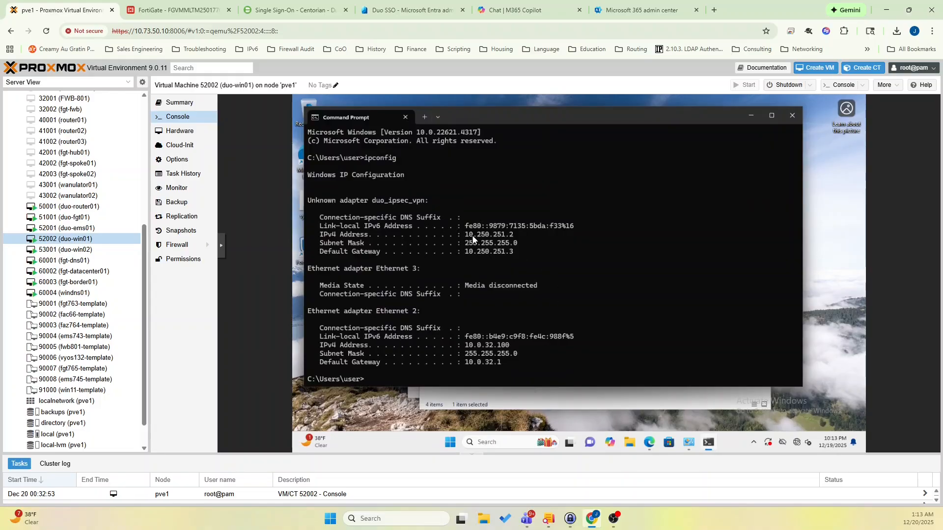
{"action": "left_click_drag", "start_coordinate": [464, 238], "coordinate": [517, 240]}
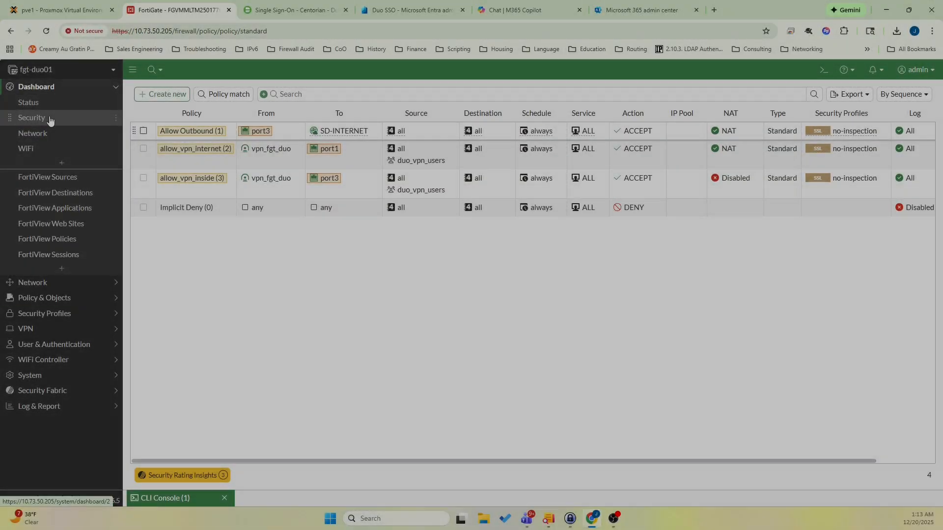
Switch to the FortiGate and expand the IPsec monitor of the network dashboard to inspect the vpn_fgt_duo_0 tunnel.
{"action": "left_click", "coordinate": [46, 133]}
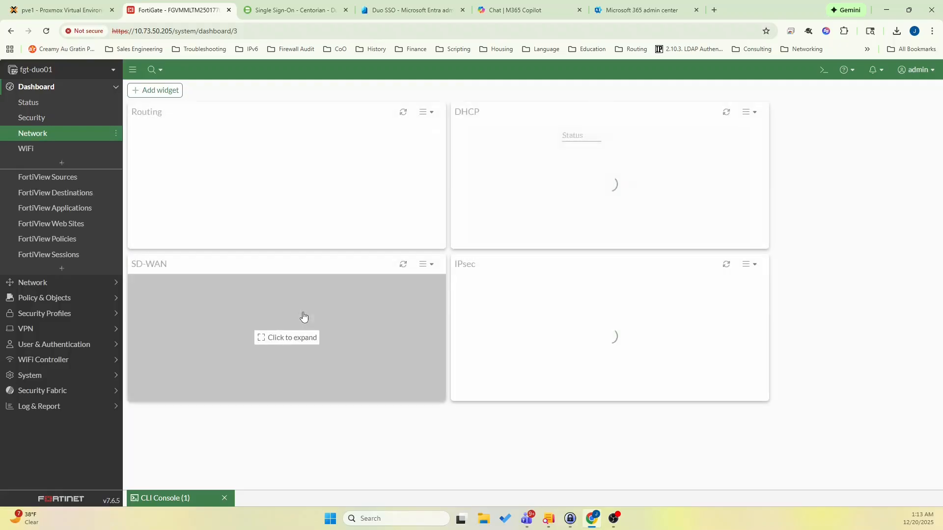
{"action": "left_click", "coordinate": [621, 340]}
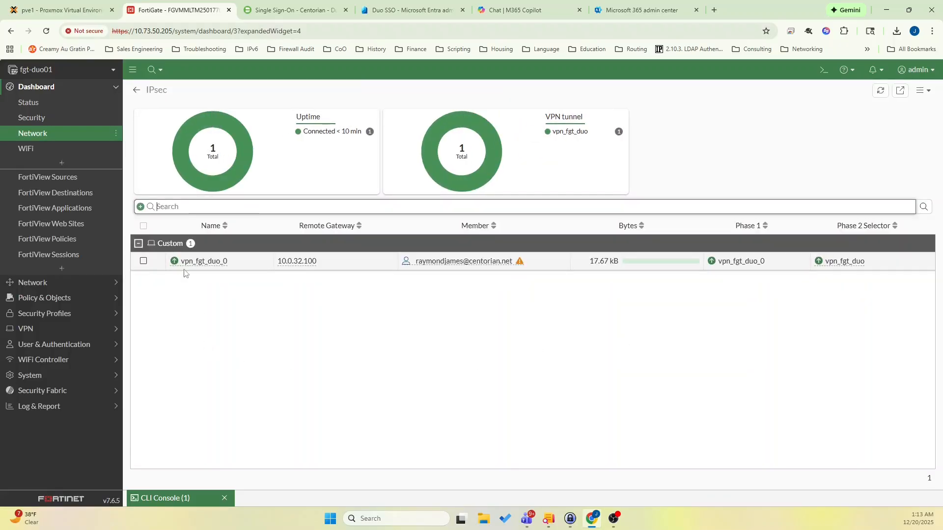
{"action": "mouse_move", "coordinate": [305, 268]}
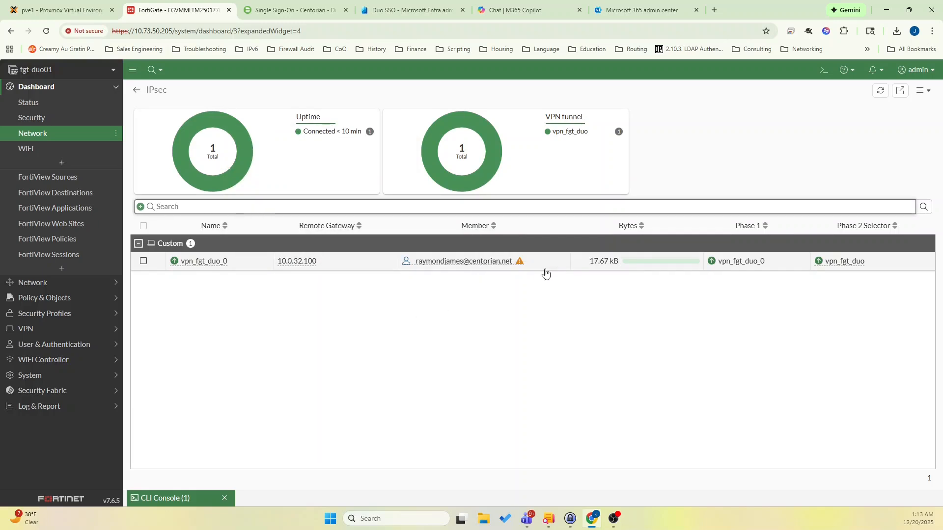
Show the logs matching the vpn_fgt_duo_0 tunnel.
{"action": "right_click", "coordinate": [701, 252]}
{"action": "left_click", "coordinate": [658, 262]}
{"action": "left_click", "coordinate": [614, 284]}
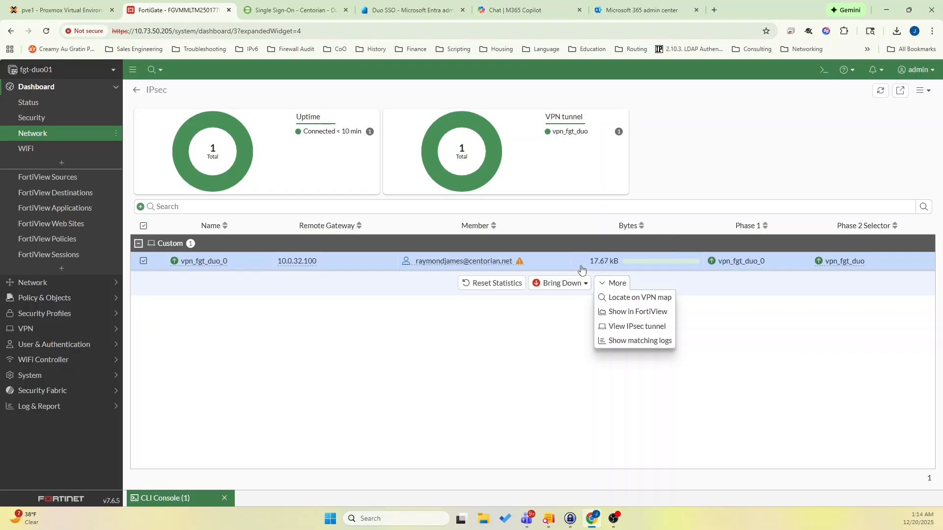
{"action": "mouse_move", "coordinate": [581, 269]}
{"action": "left_click", "coordinate": [622, 340]}
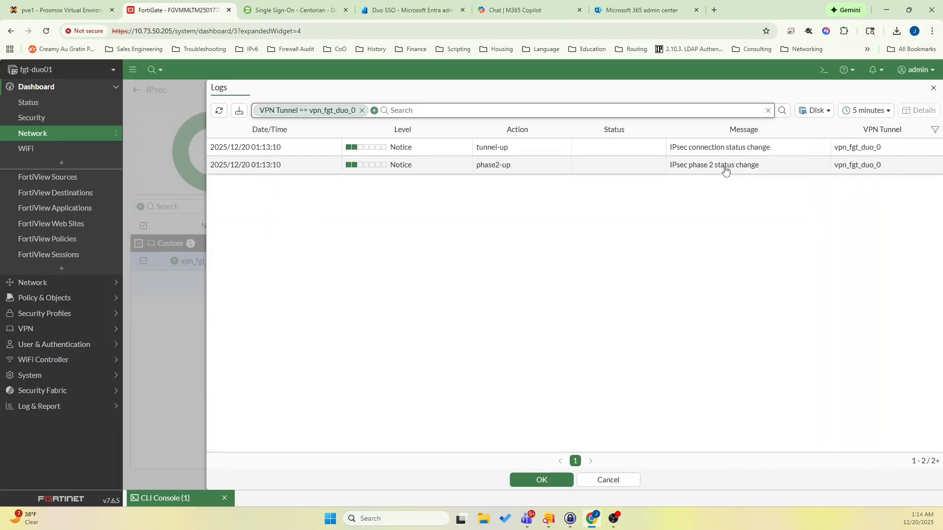
Examine the details of the phase2-up log entry, including its assigned IP, and return to the status dashboard.
{"action": "left_click", "coordinate": [725, 170]}
{"action": "double_click", "coordinate": [725, 170]}
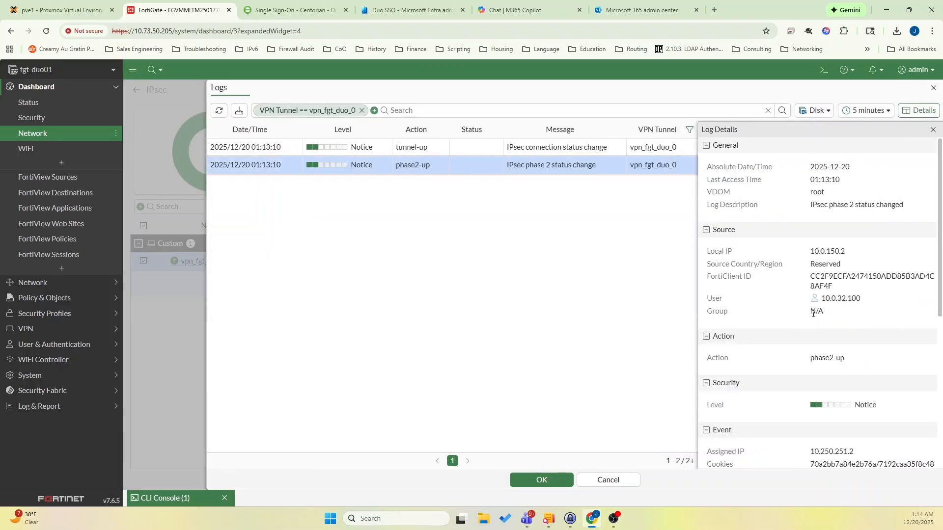
{"action": "scroll", "coordinate": [812, 314], "scroll_direction": "down", "scroll_amount": 3}
{"action": "scroll", "coordinate": [813, 386], "scroll_direction": "down", "scroll_amount": 3}
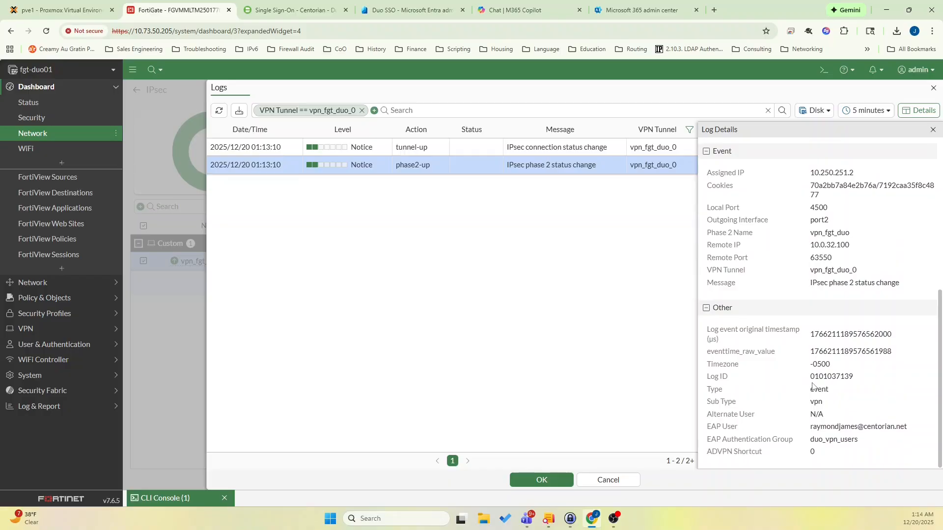
{"action": "left_click_drag", "start_coordinate": [810, 172], "coordinate": [855, 172]}
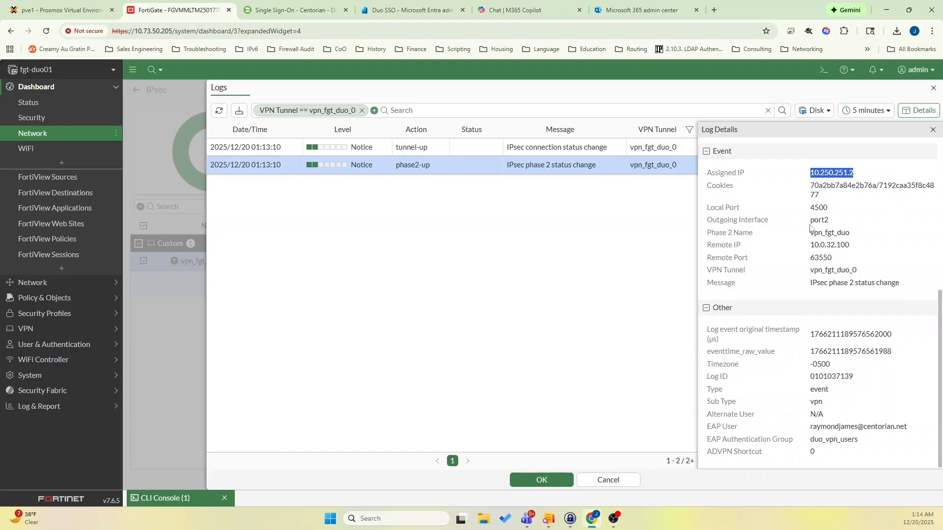
{"action": "left_click", "coordinate": [933, 88]}
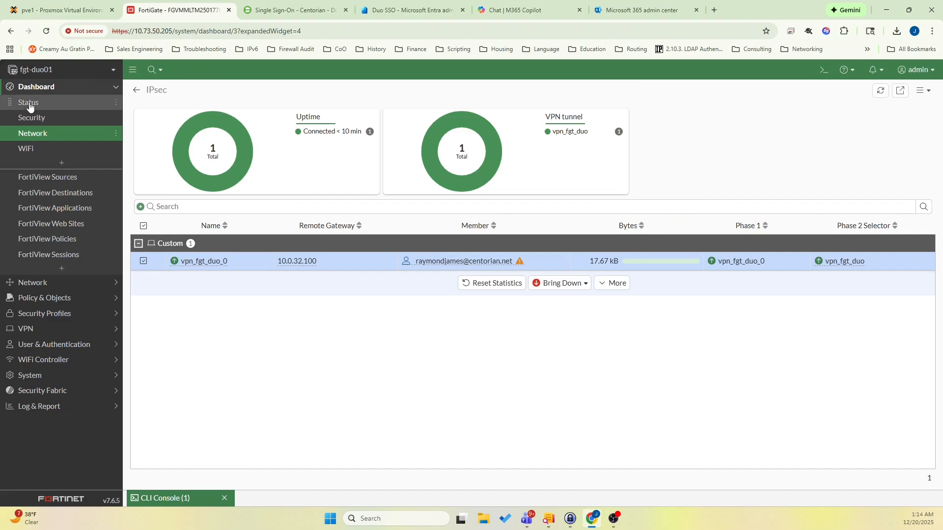
{"action": "left_click", "coordinate": [28, 104]}
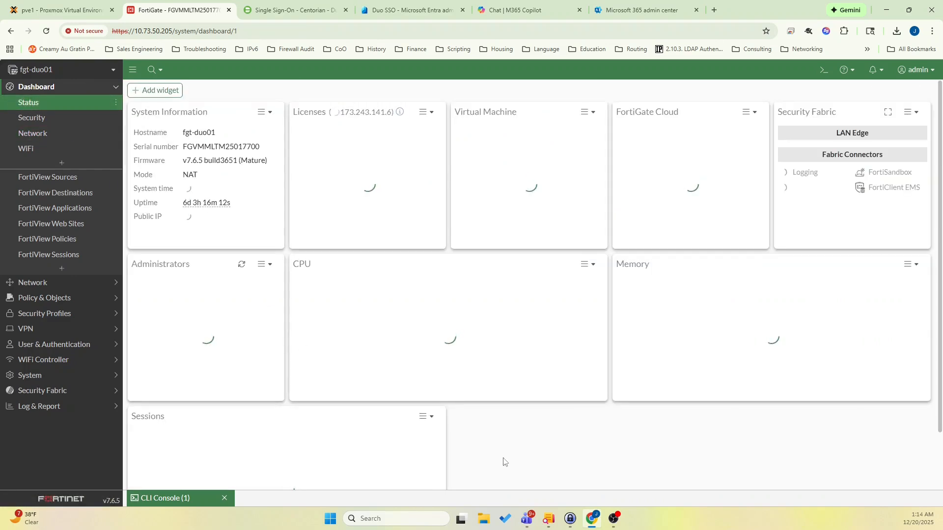